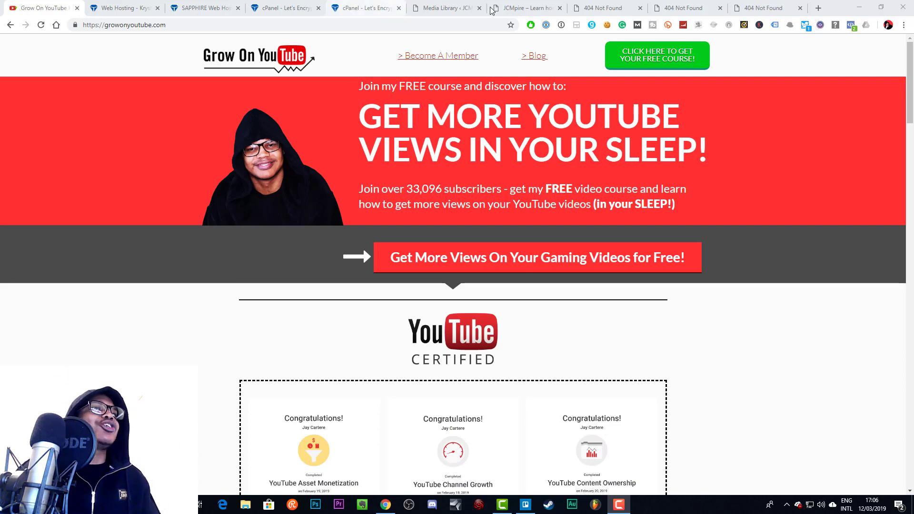
Create a new page in the JCMpire WordPress admin and dismiss the editor's welcome tip
click(522, 7)
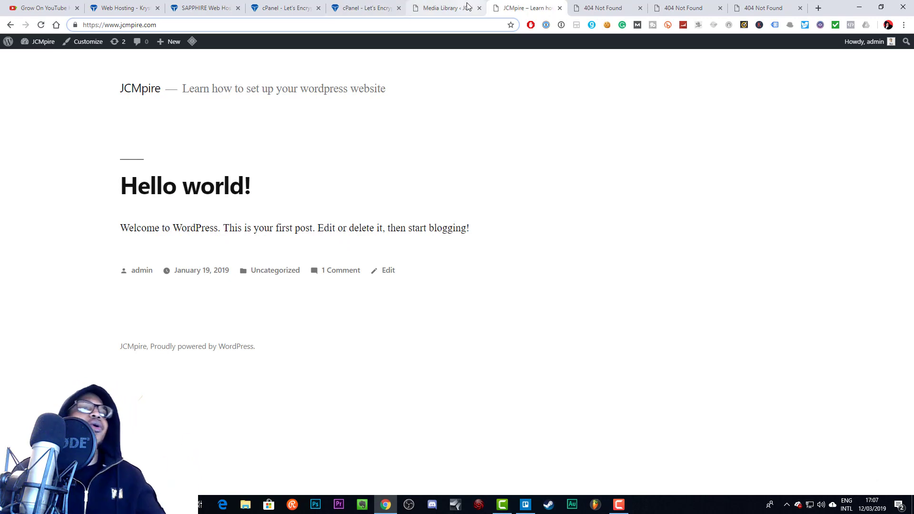
click(419, 5)
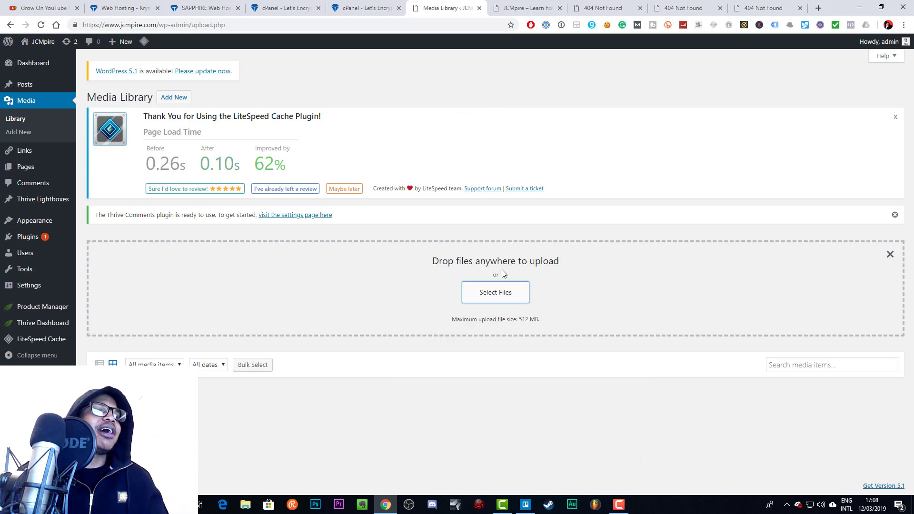
mouse_move(119, 41)
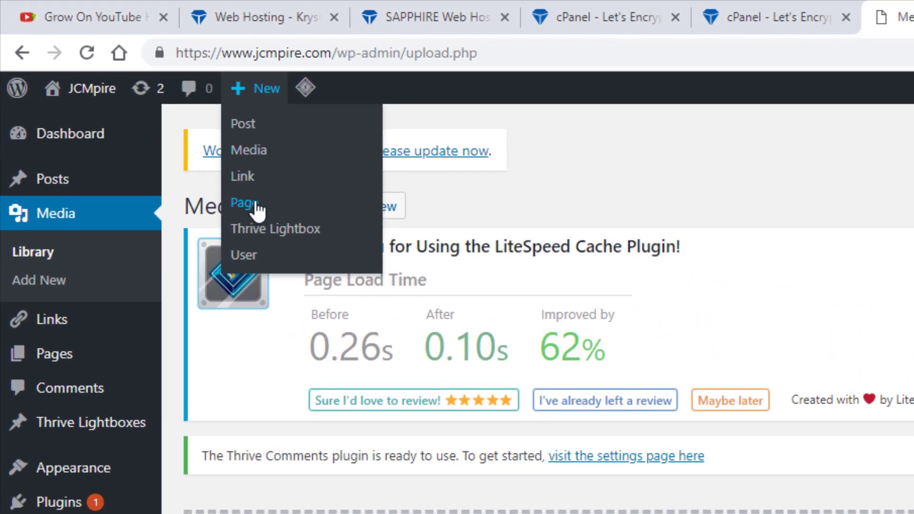
click(251, 200)
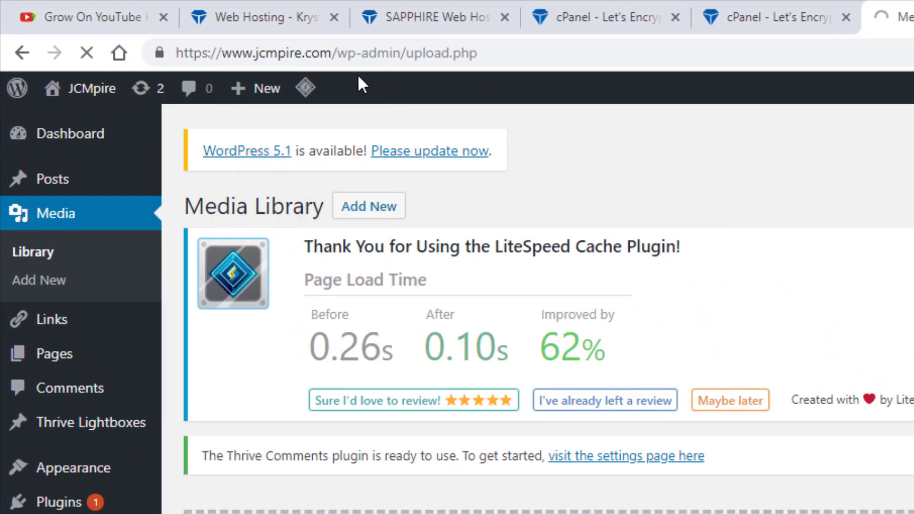
mouse_move(254, 93)
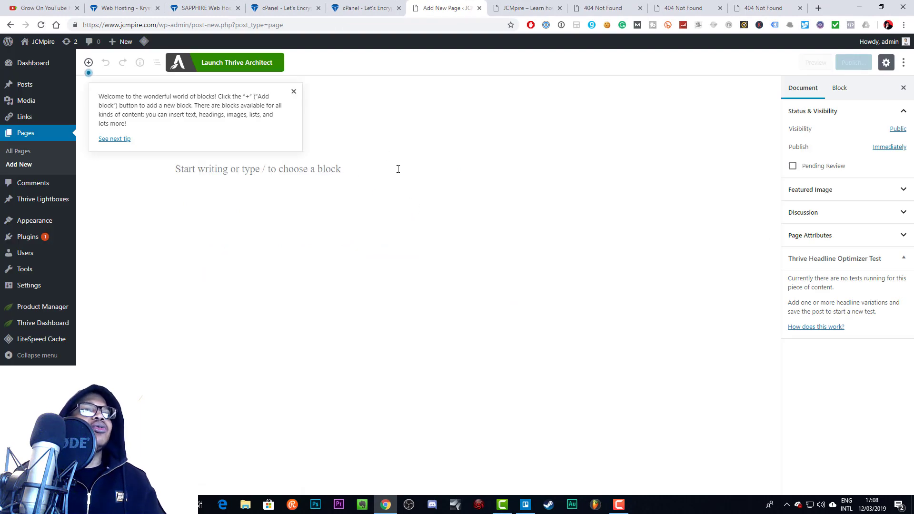
click(331, 165)
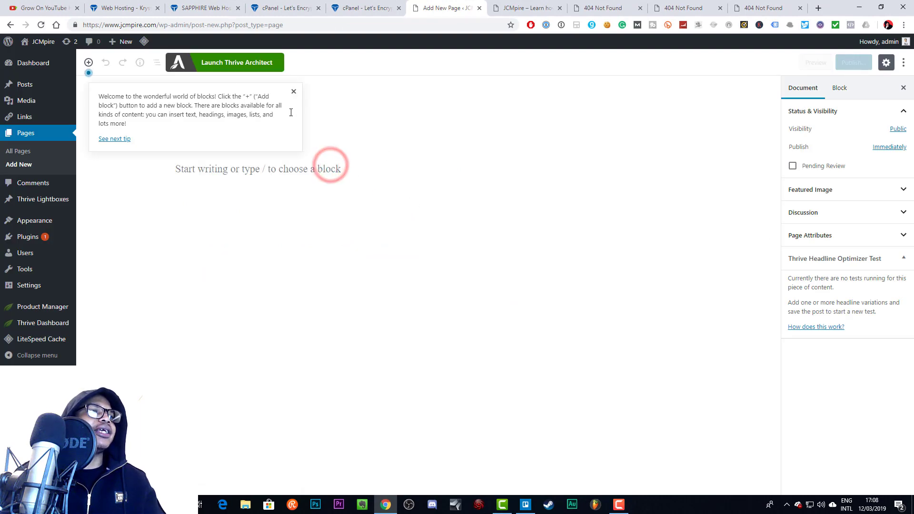
click(292, 92)
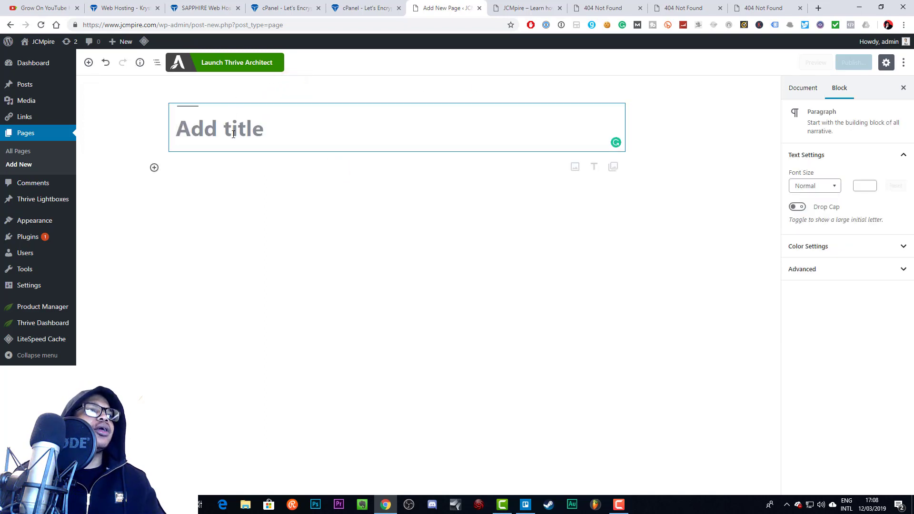
Title the new page "landing page" and save it as a draft
click(233, 131)
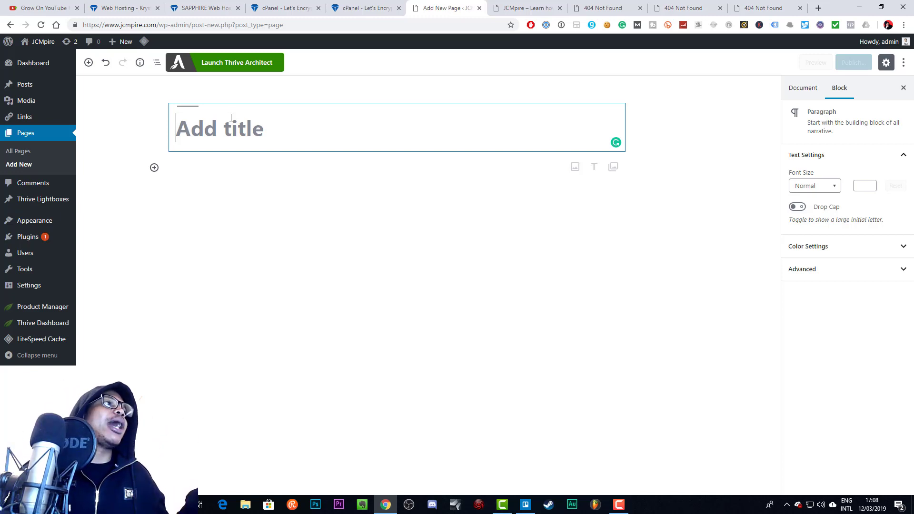
click(43, 6)
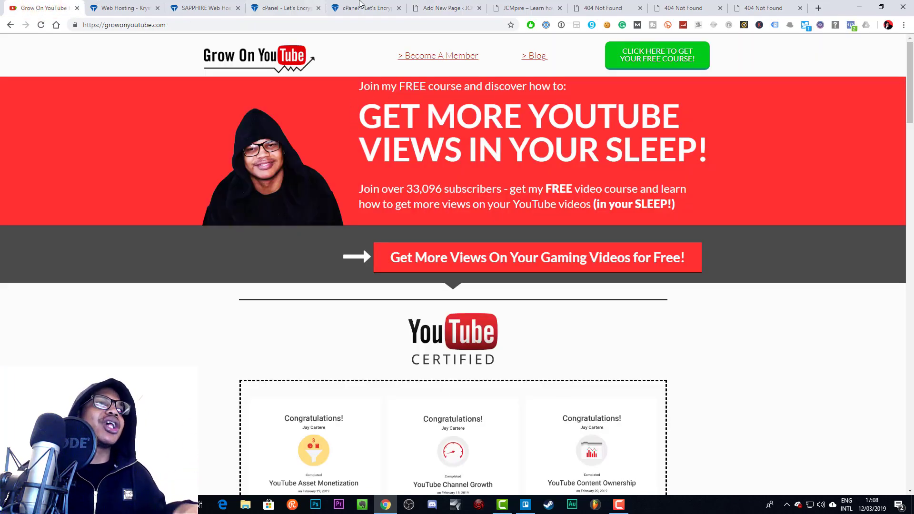
click(431, 8)
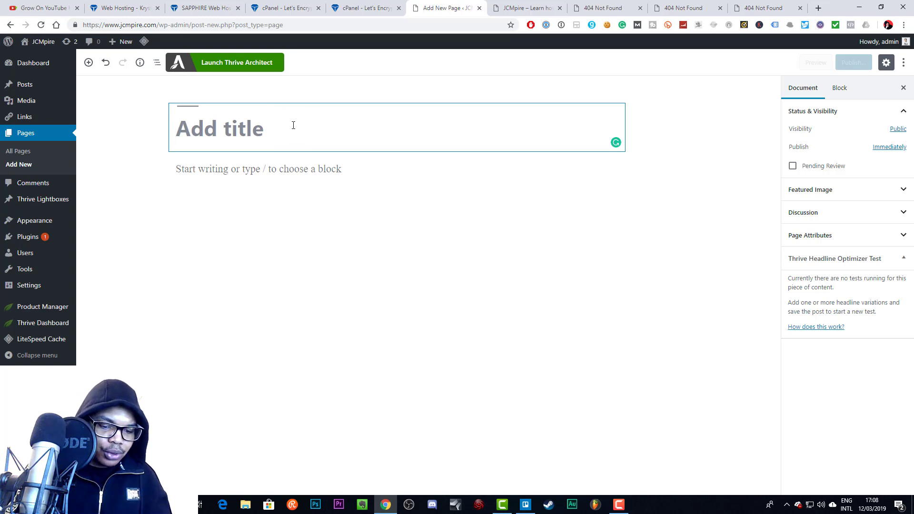
text(landing )
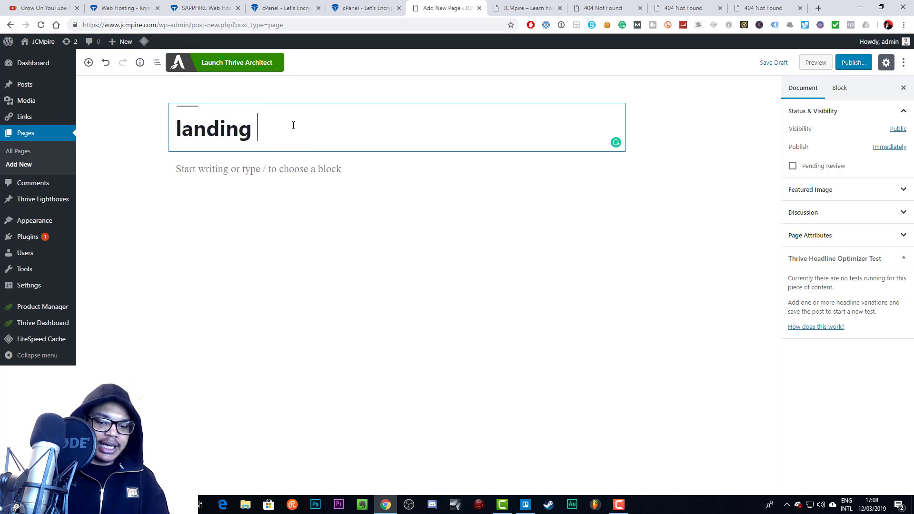
text(page)
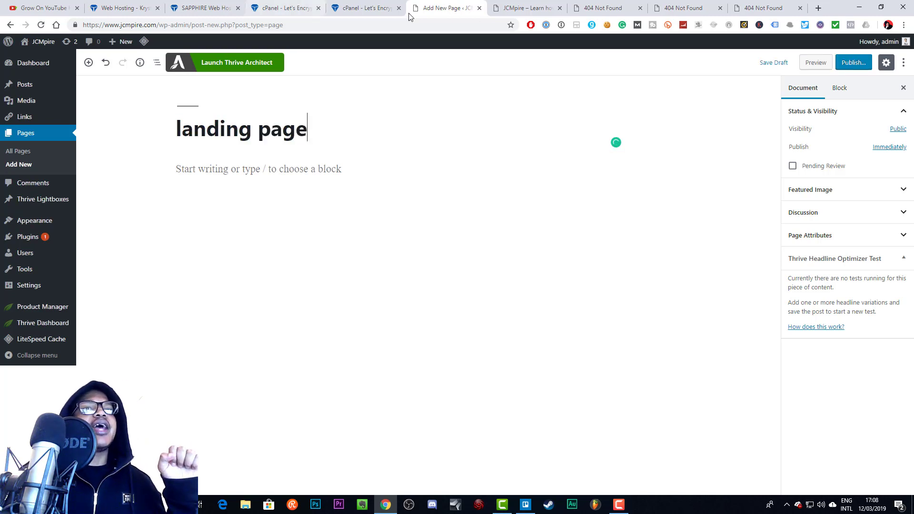
click(770, 64)
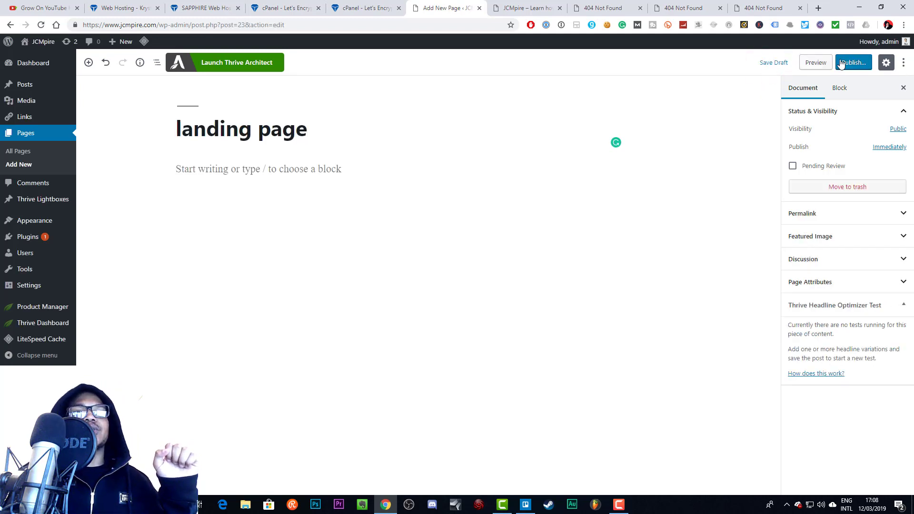
Launch Thrive Architect for the page and open the landing page template chooser at its default templates
click(239, 64)
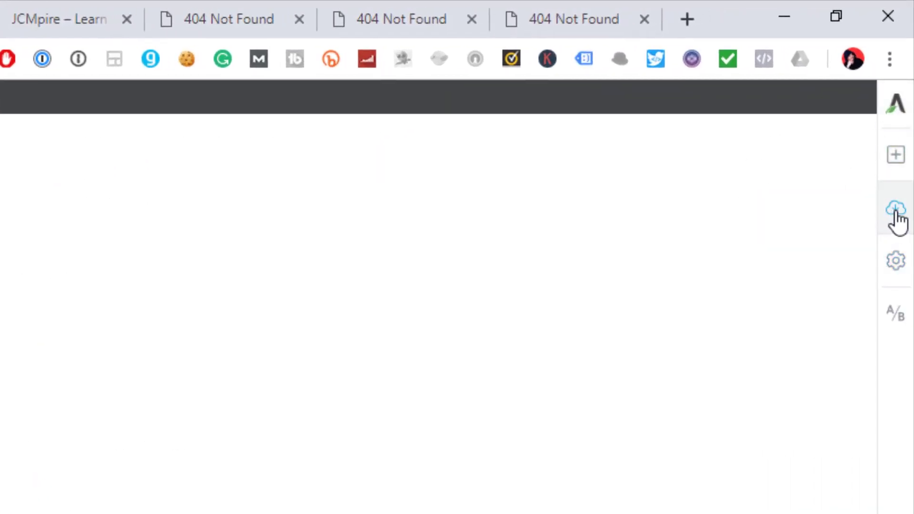
click(897, 212)
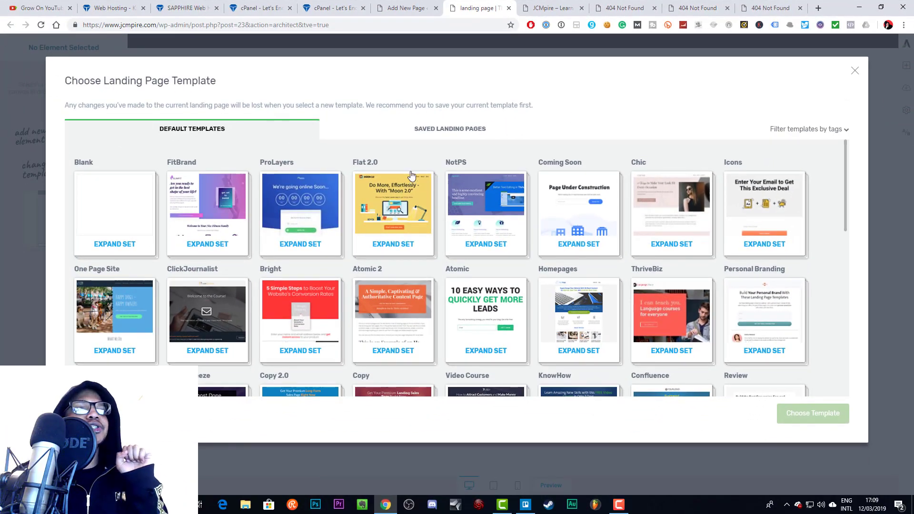
click(428, 135)
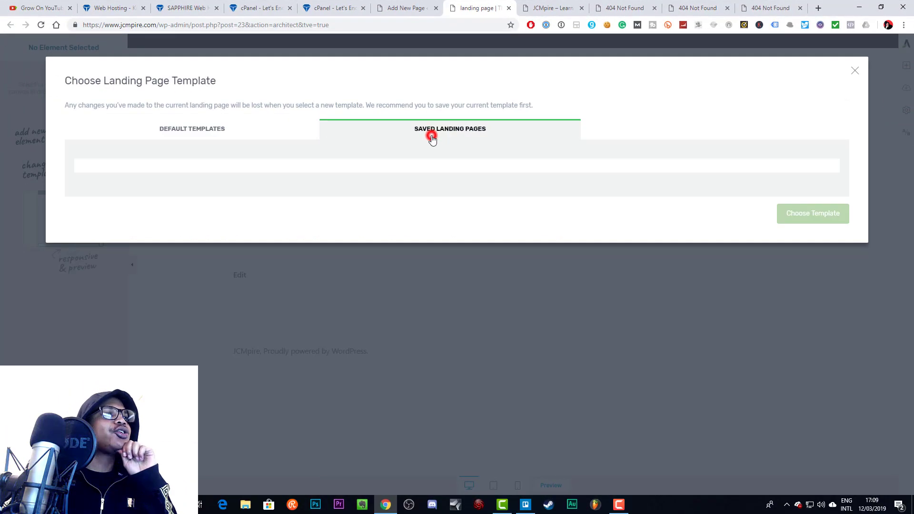
click(254, 134)
Look through the default landing page template sets and expand the Bright set to examine its page types
scroll(373, 186, down, 1)
scroll(373, 190, down, 10)
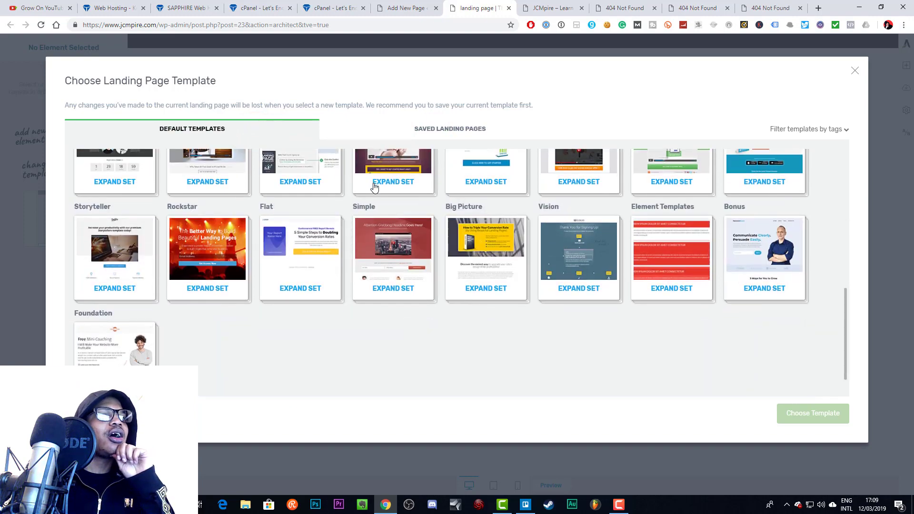
scroll(404, 276, up, 8)
scroll(398, 278, up, 2)
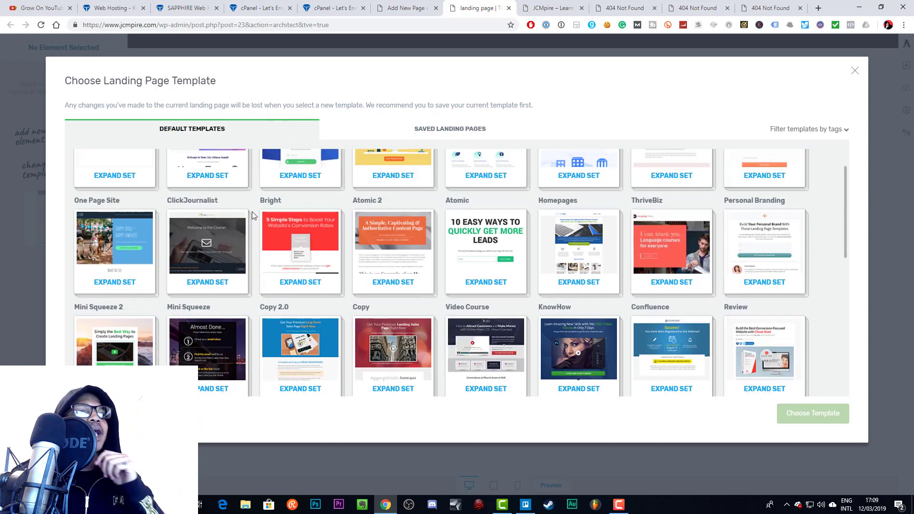
scroll(483, 277, up, 2)
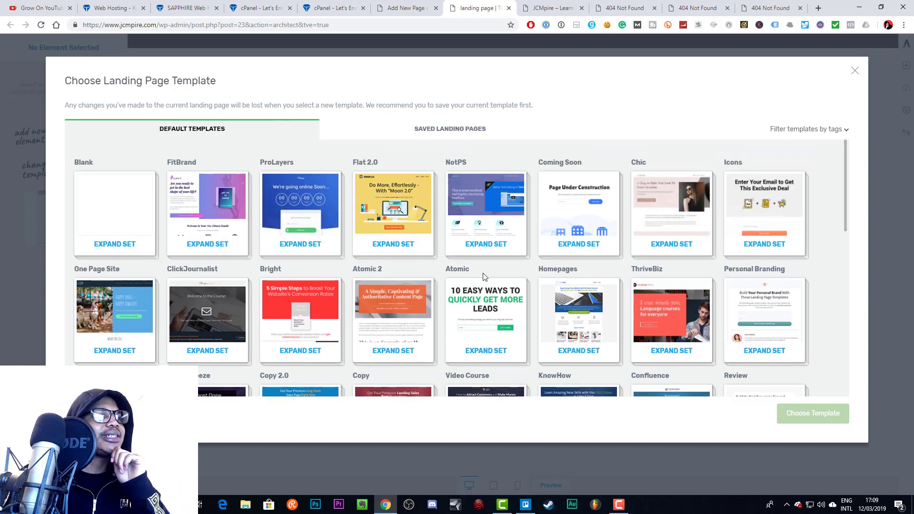
scroll(482, 277, down, 2)
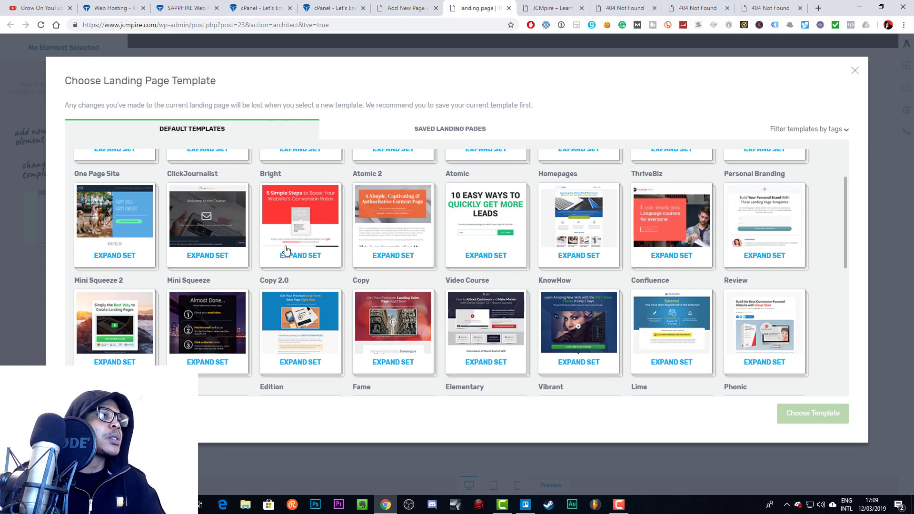
scroll(286, 239, down, 4)
scroll(285, 238, up, 4)
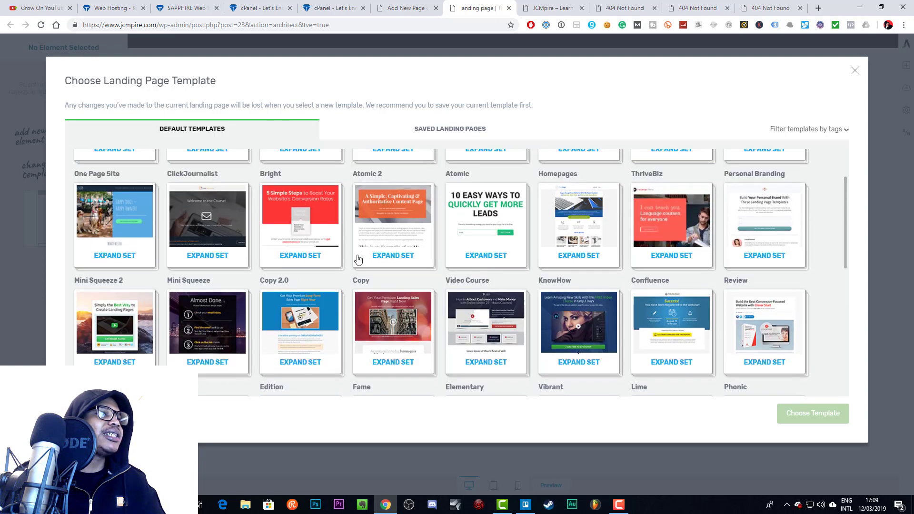
click(313, 226)
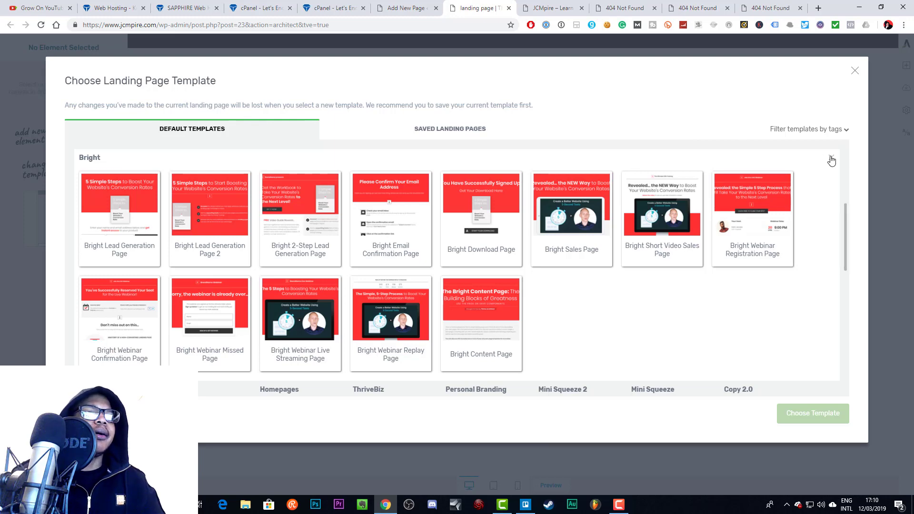
scroll(786, 228, down, 10)
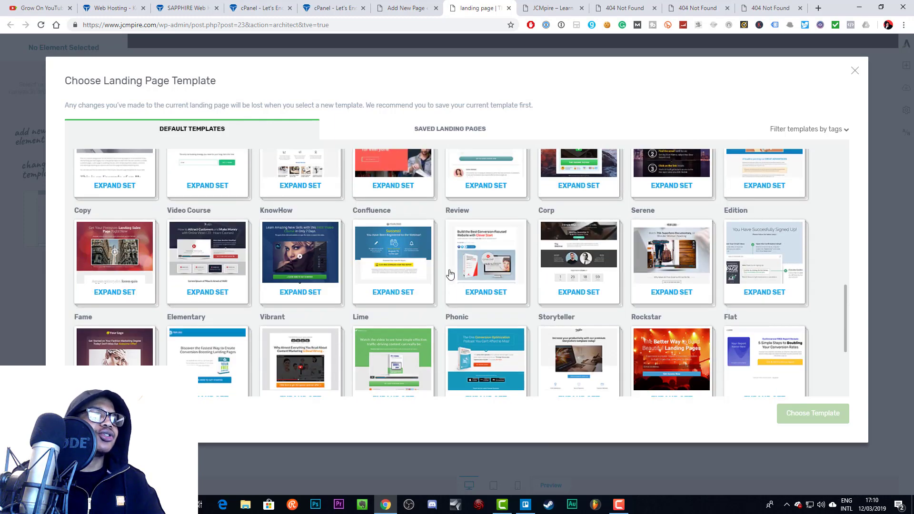
scroll(218, 295, down, 2)
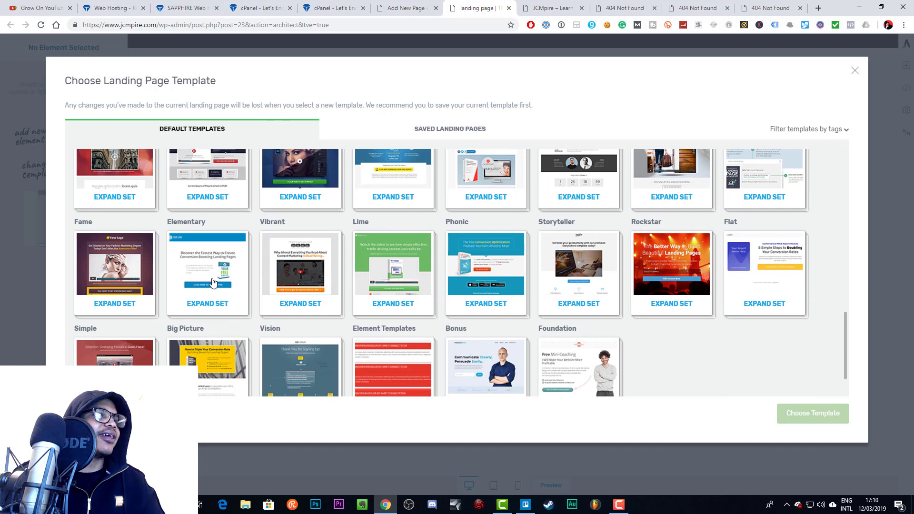
Apply the Elementary 2-Step Lead Generation template from the Elementary set to the page
click(212, 282)
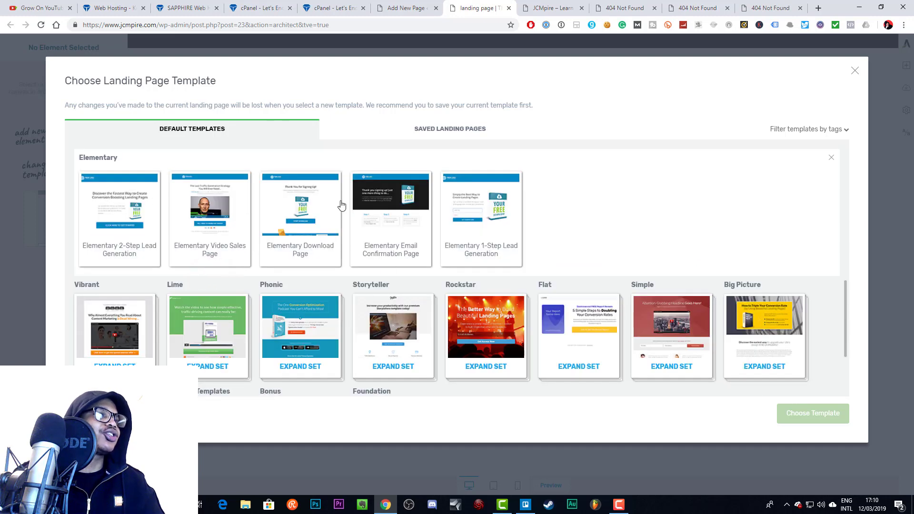
click(128, 213)
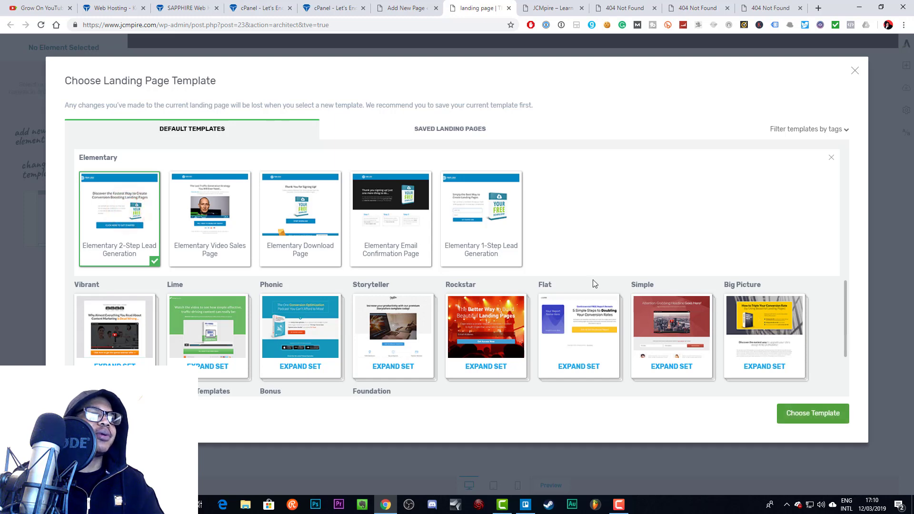
click(812, 414)
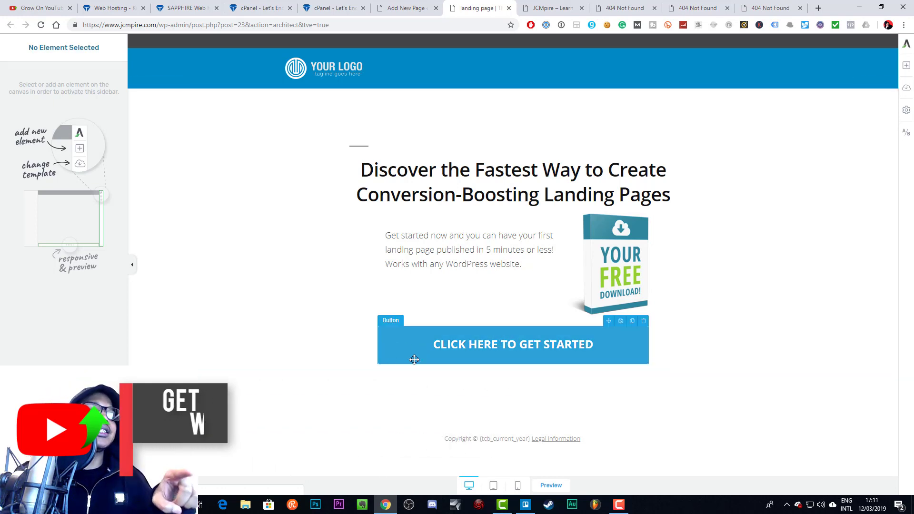
Open the lightbox linked to the "CLICK HERE TO GET STARTED" button's click action for editing in a new tab
click(387, 338)
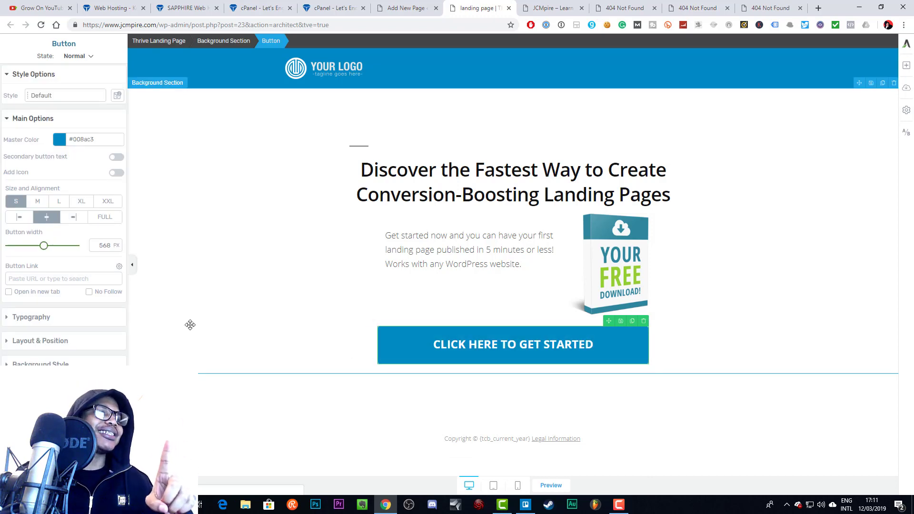
click(43, 436)
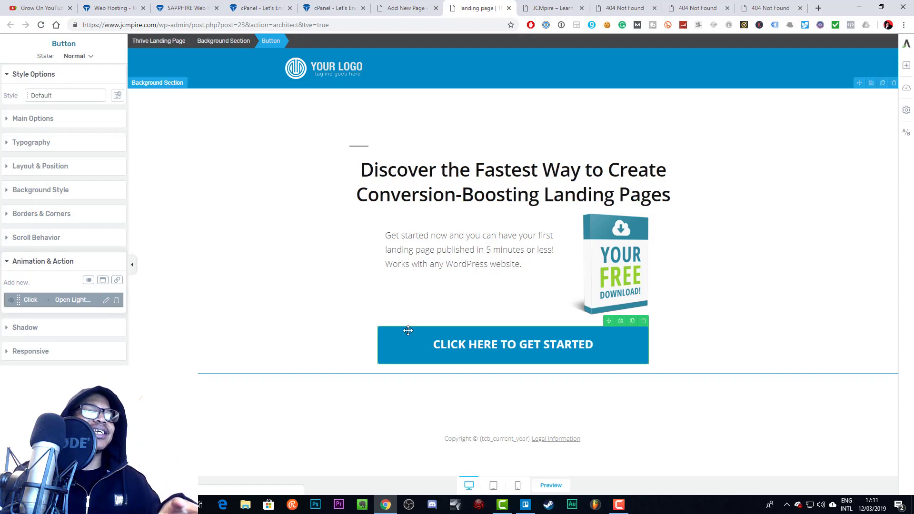
click(105, 301)
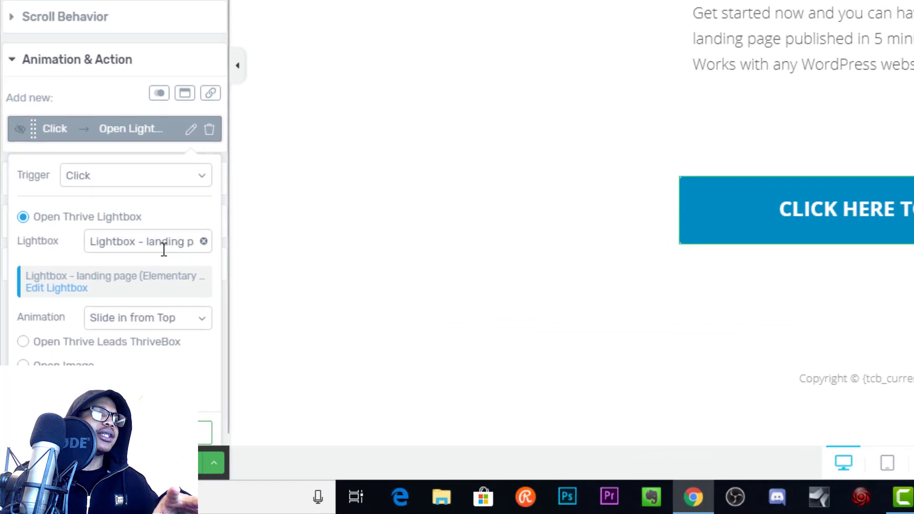
right_click(62, 288)
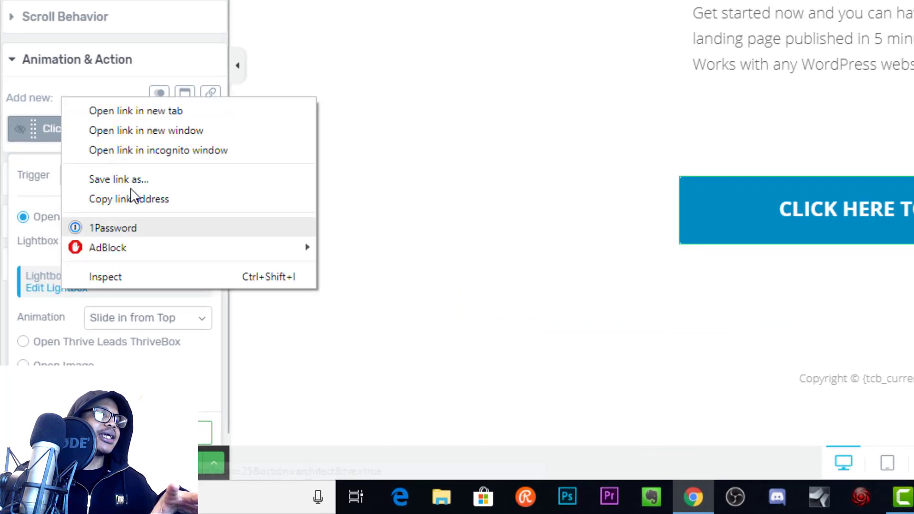
click(129, 113)
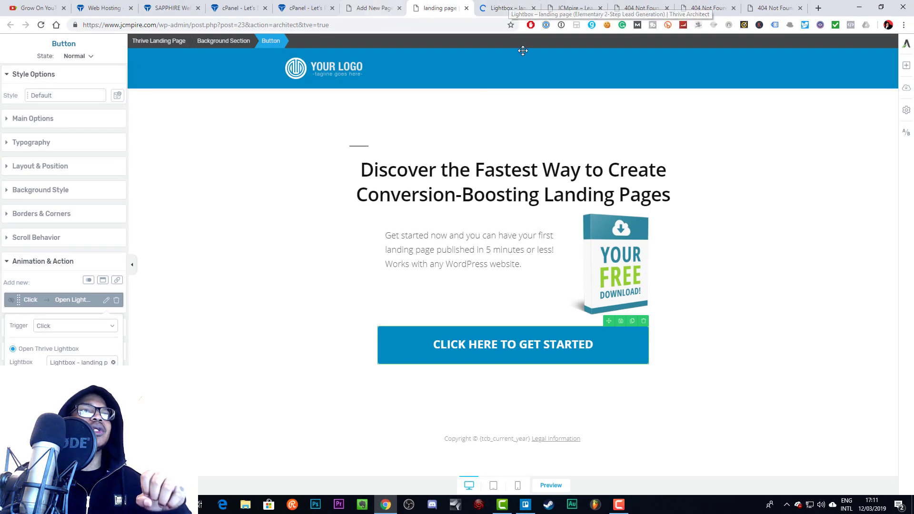
click(508, 5)
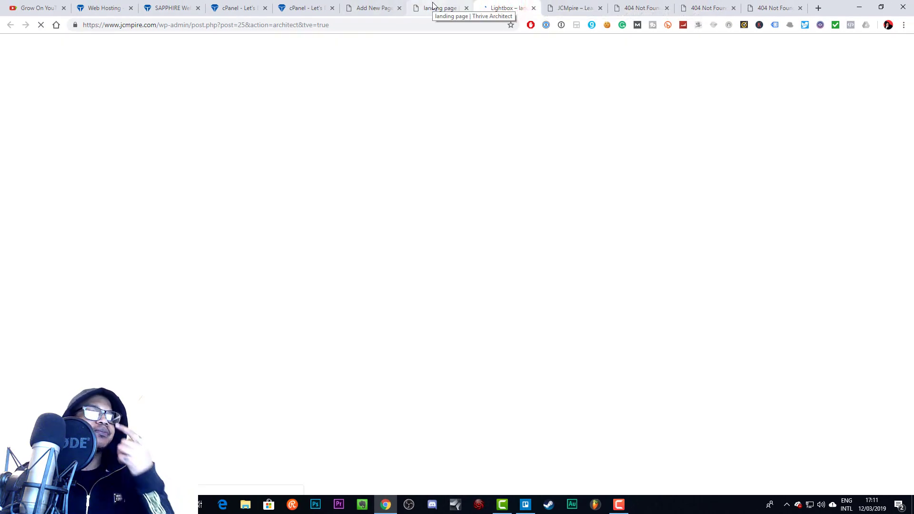
Return to the landing page's editor tab and examine the headline and the description text below it
click(430, 6)
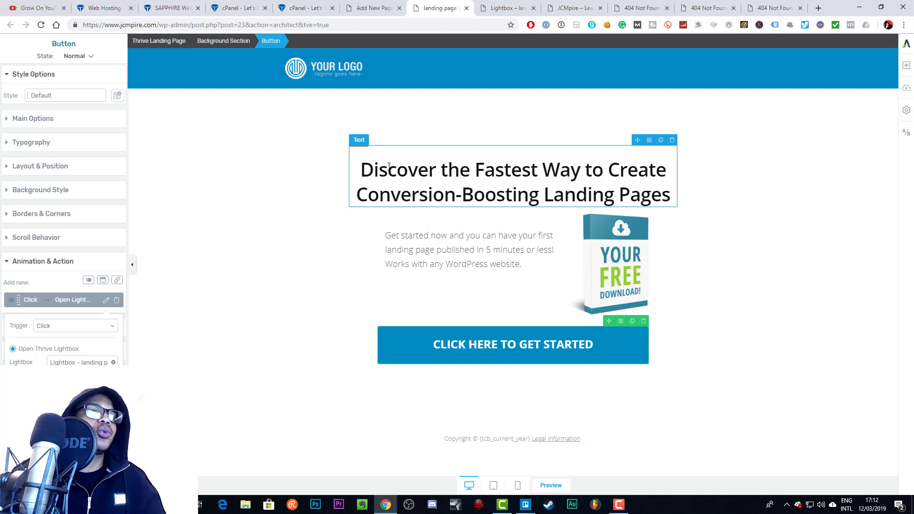
triple_click(367, 169)
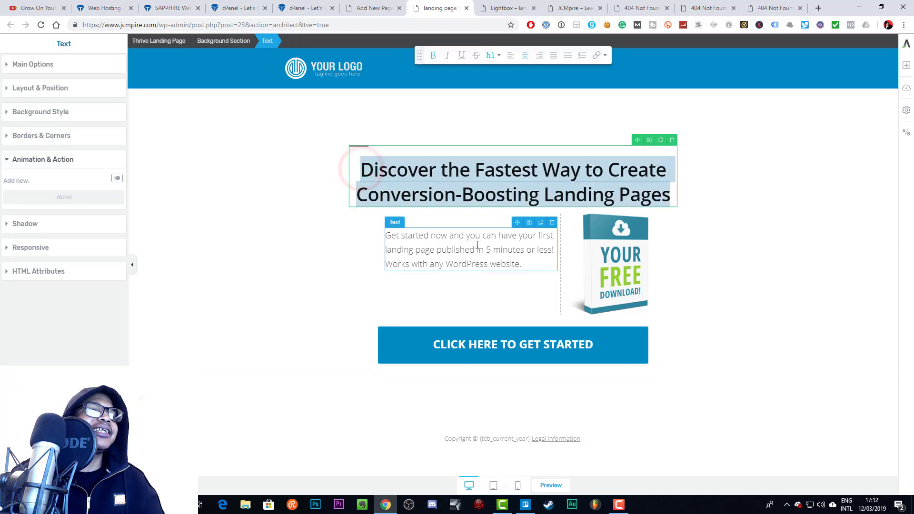
click(428, 251)
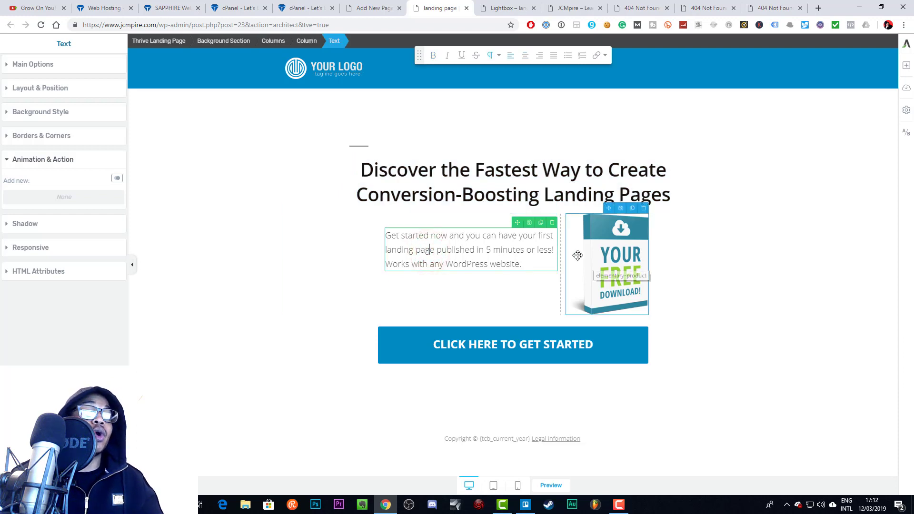
click(526, 254)
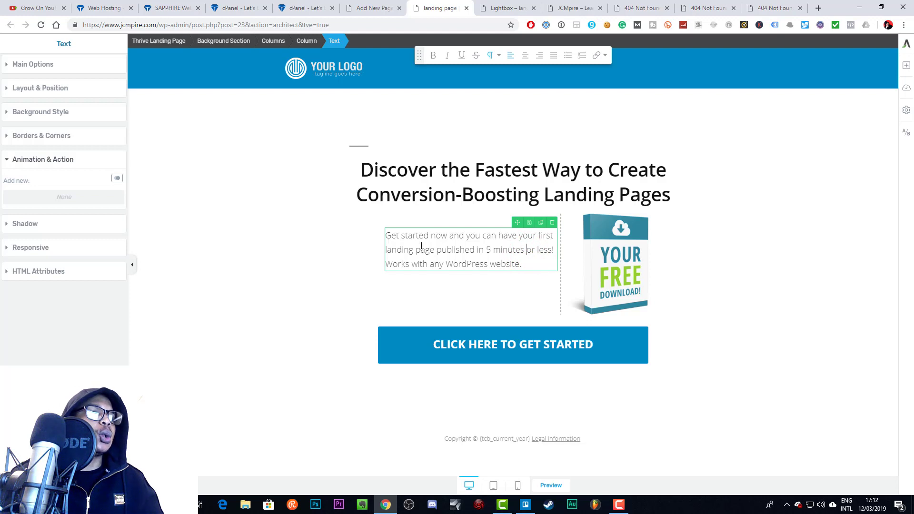
triple_click(524, 263)
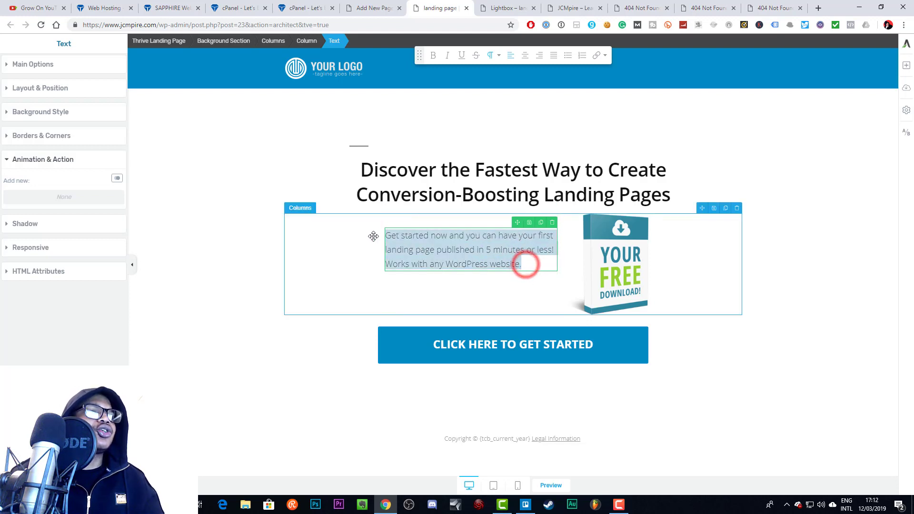
click(428, 243)
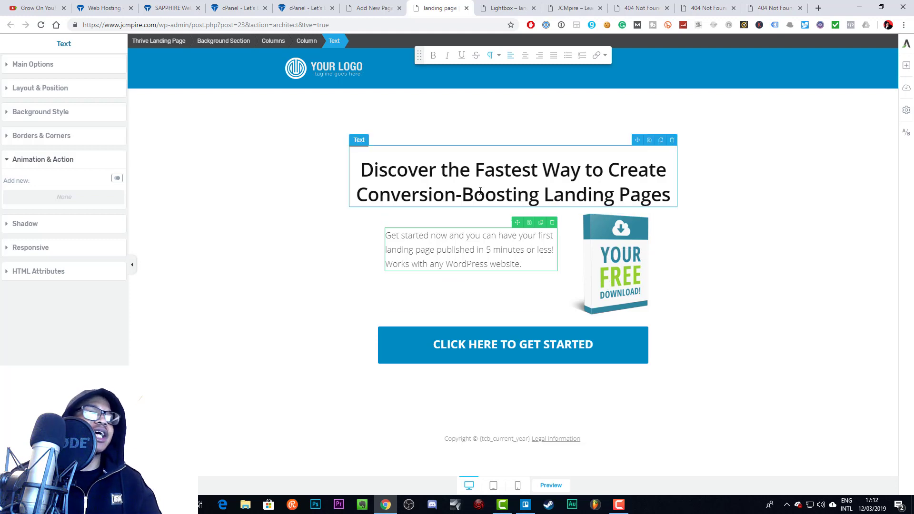
Replace the headline text with "Discover the 5 most important steps to youtube success"
click(446, 179)
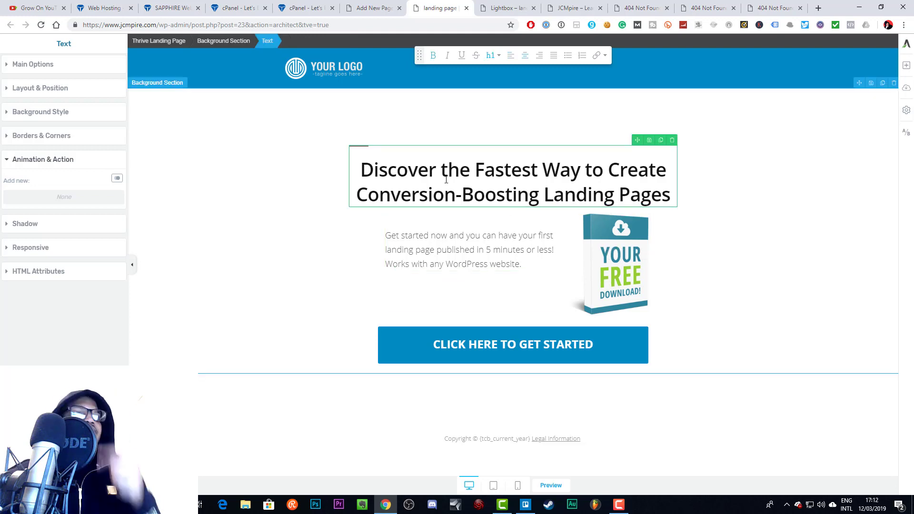
triple_click(423, 171)
text(Disc)
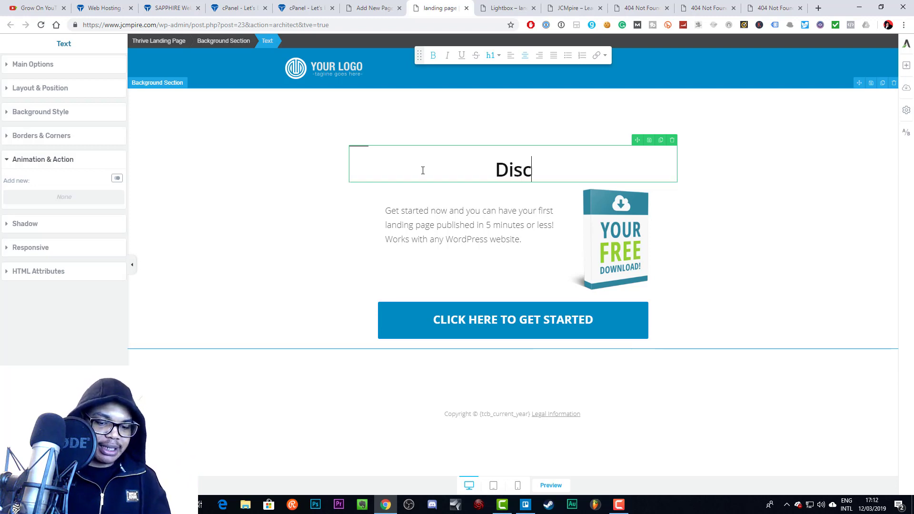
text(over the )
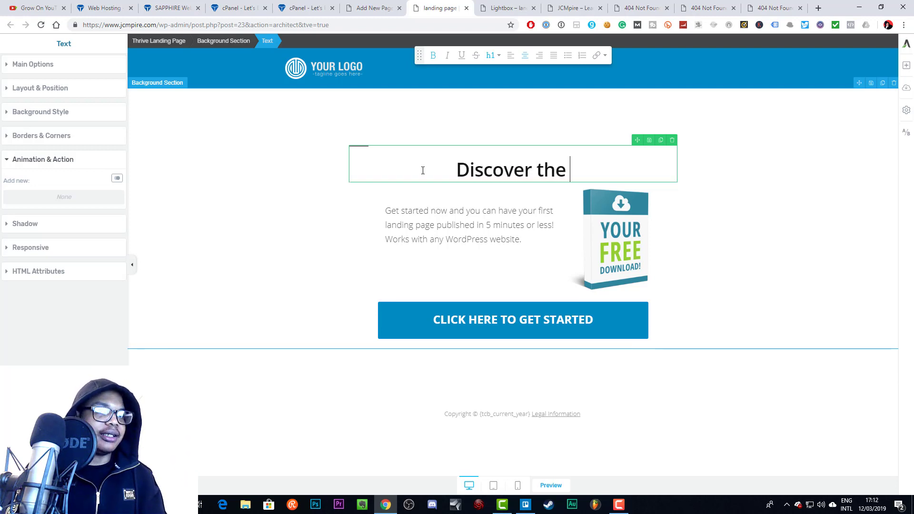
text(5 mos)
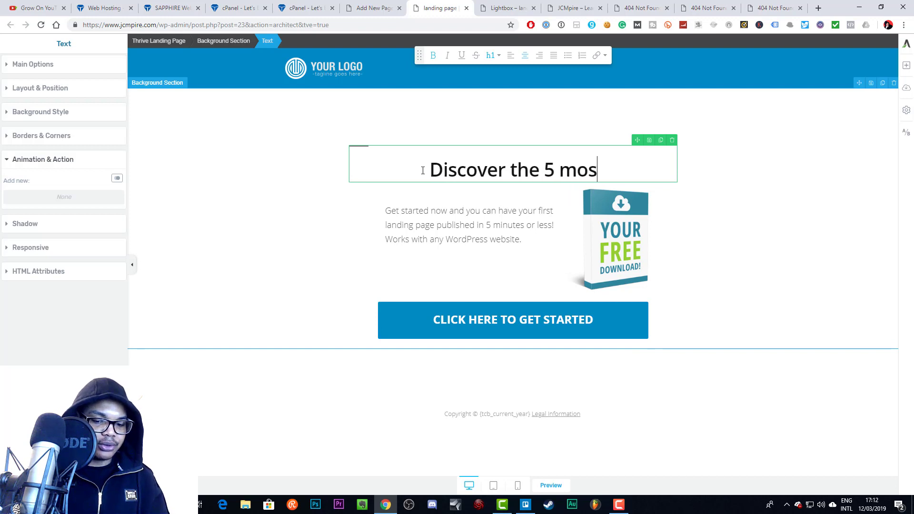
text(t importan)
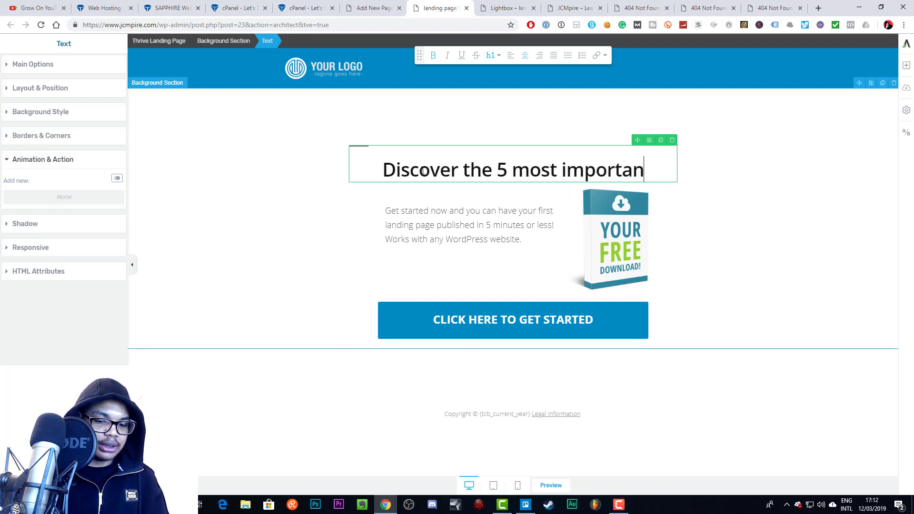
text(t steps to y)
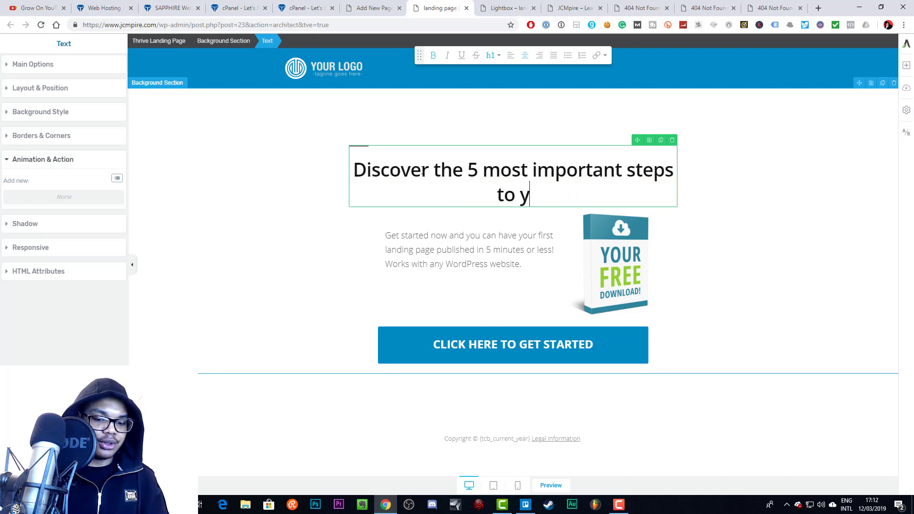
text(outube success)
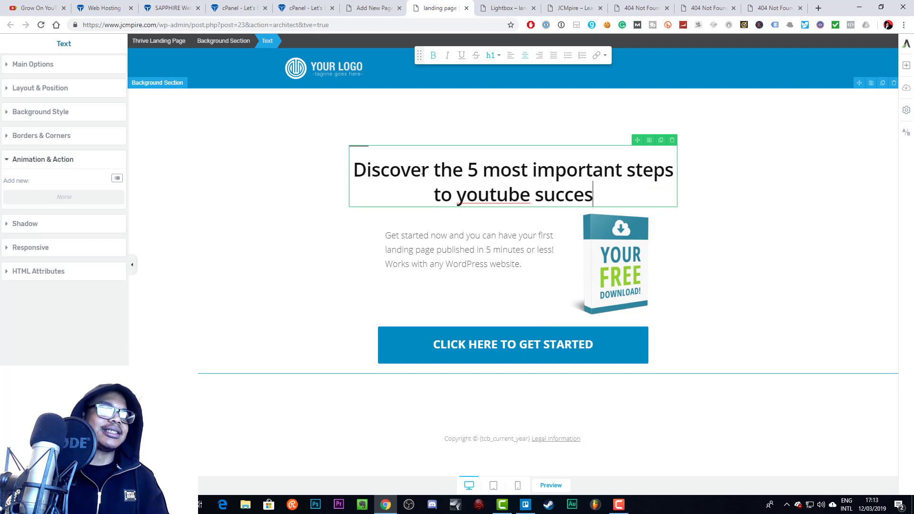
key(Left)
key(Left)
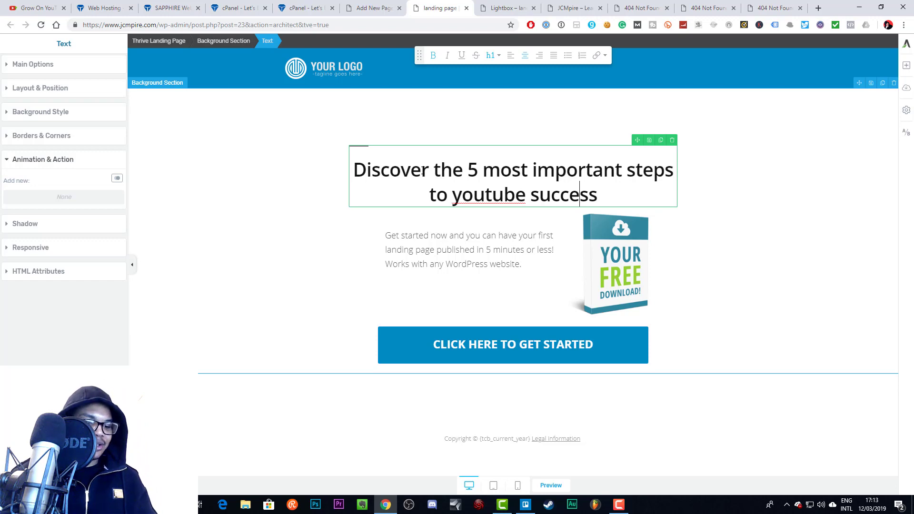
Apply the capitalize-each-word (Tt) text transform to the whole headline
key(ctrl+a)
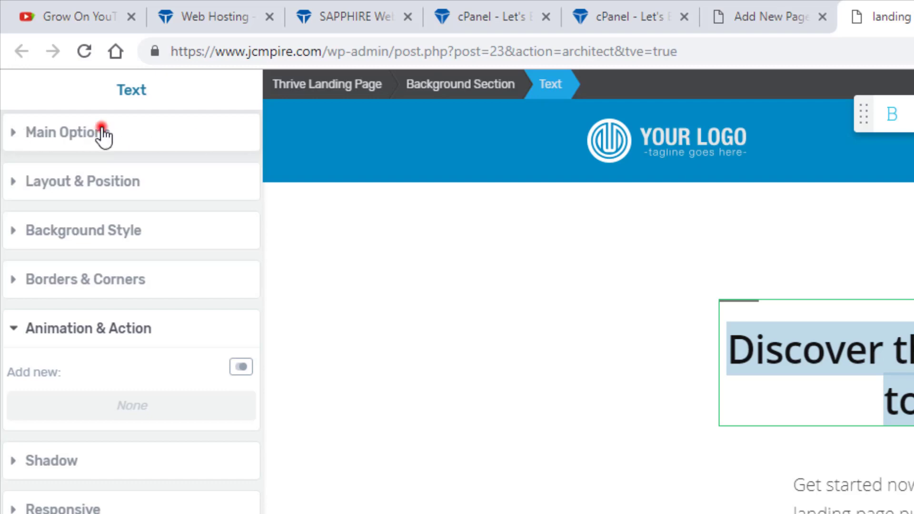
click(102, 134)
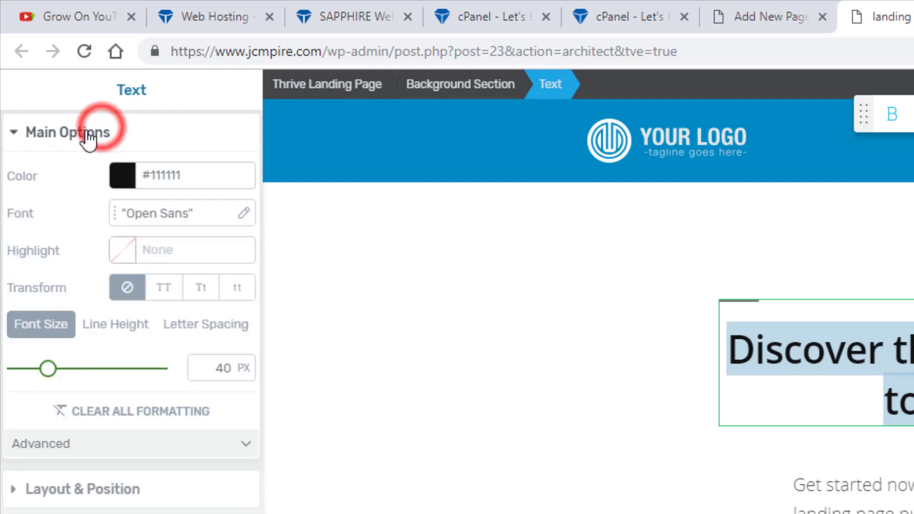
click(200, 288)
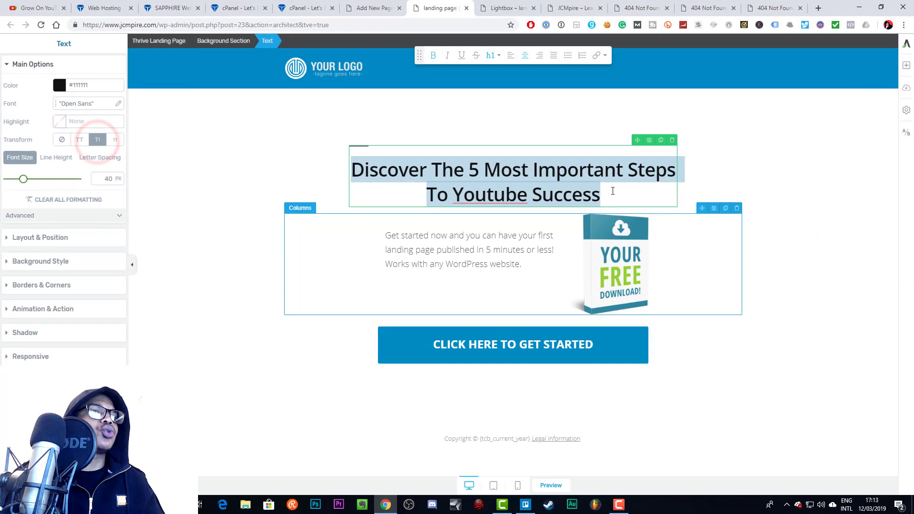
click(765, 270)
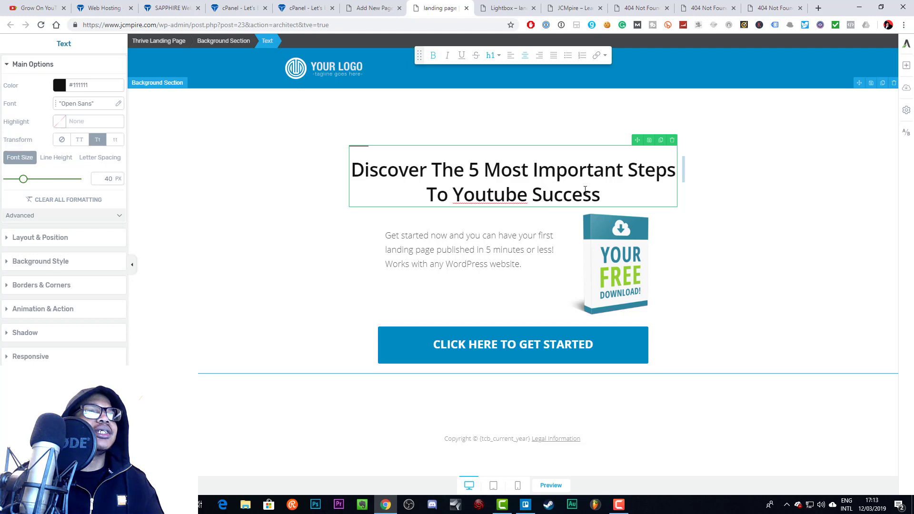
Append "In This Free Course" to the end of the headline
click(611, 195)
text(In)
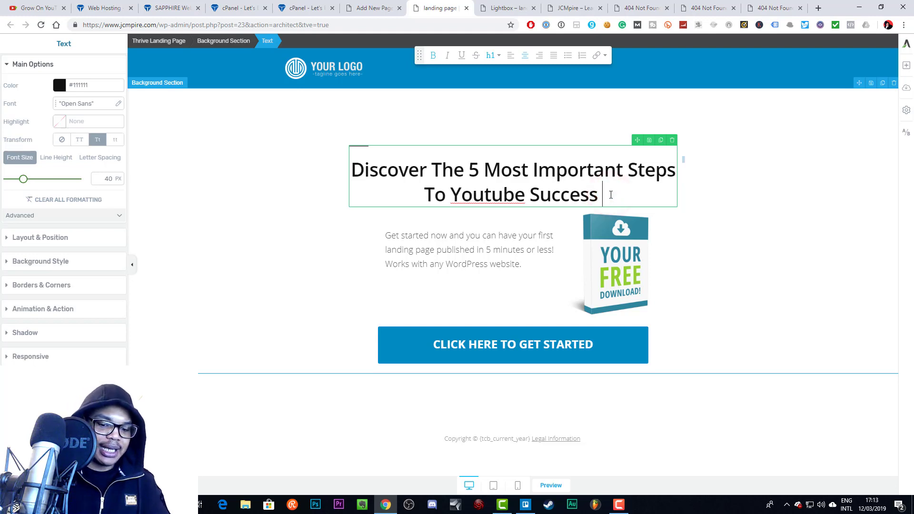
text( This Free )
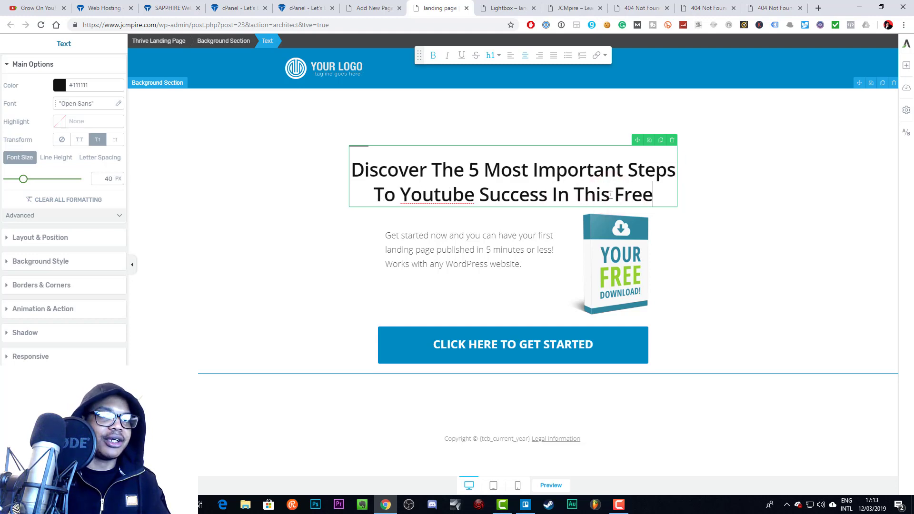
text(Course)
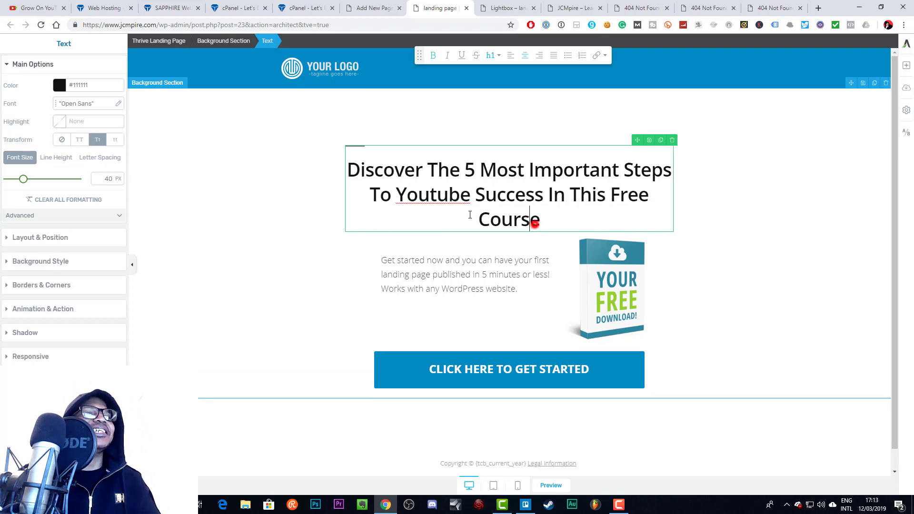
drag(534, 222, 316, 171)
click(389, 171)
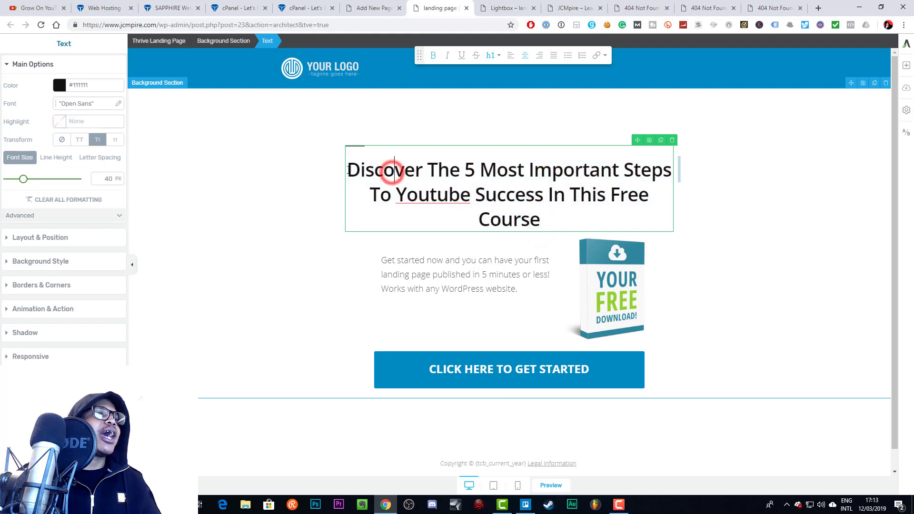
double_click(423, 168)
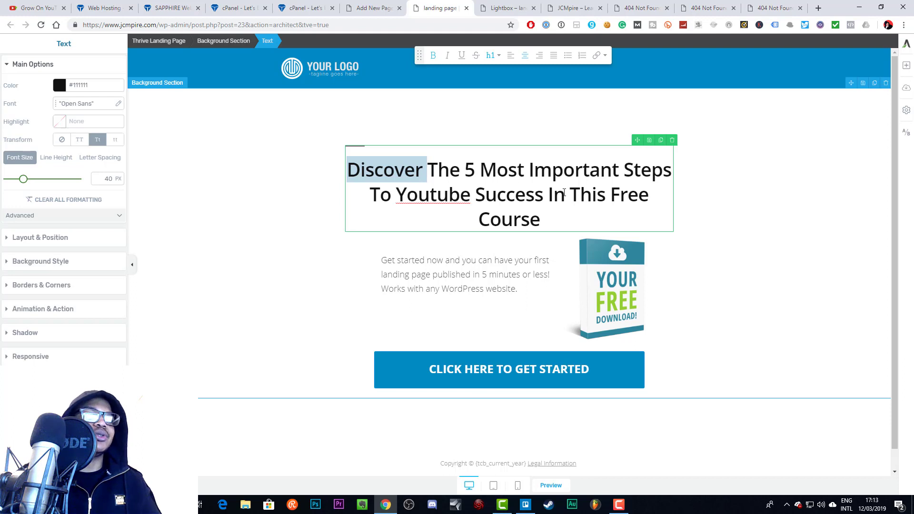
click(548, 222)
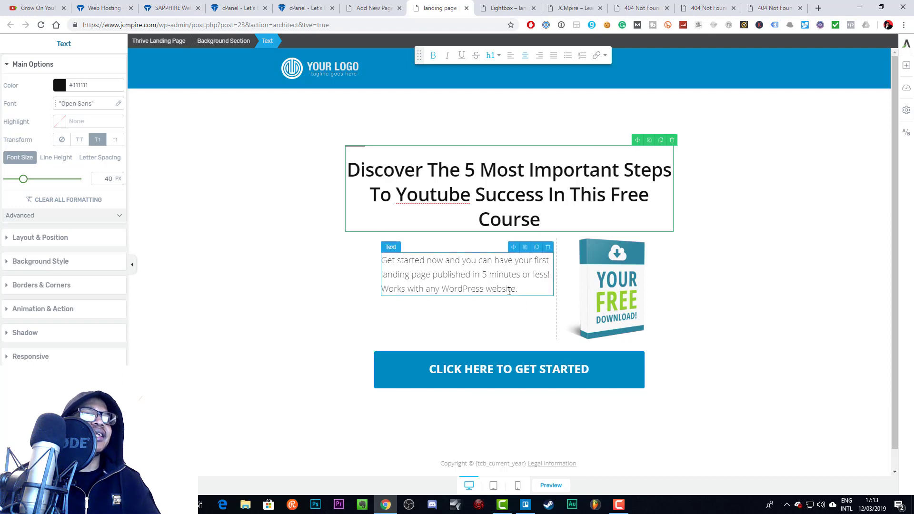
drag(524, 289, 394, 269)
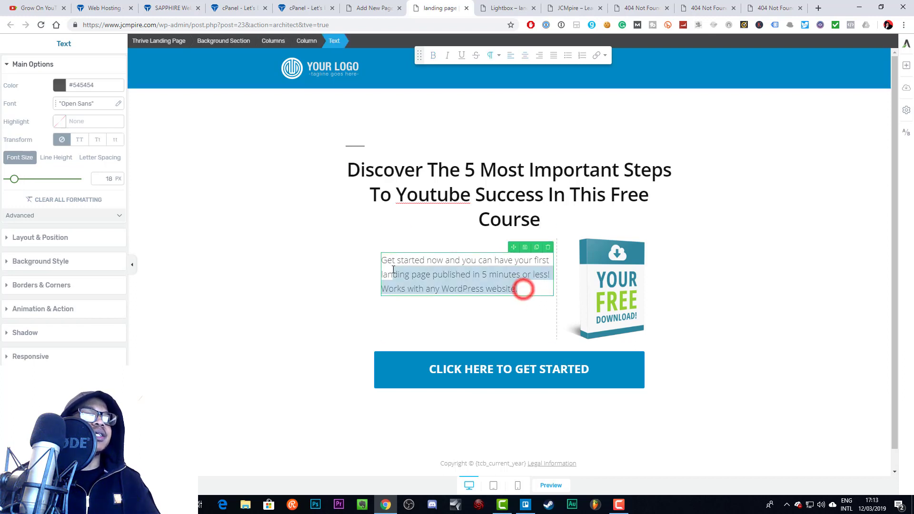
click(502, 209)
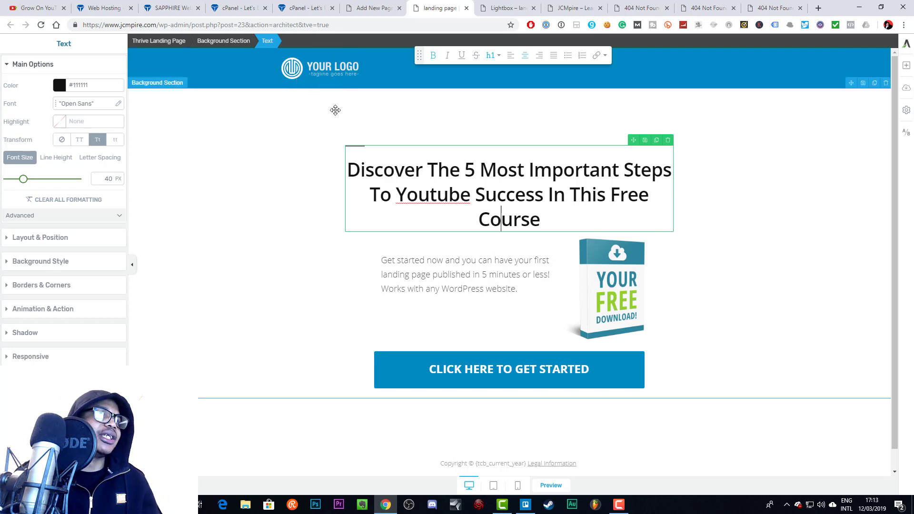
Replace the header's logo placeholder with the beyond_two_souls1.jpg image from the media library
click(332, 72)
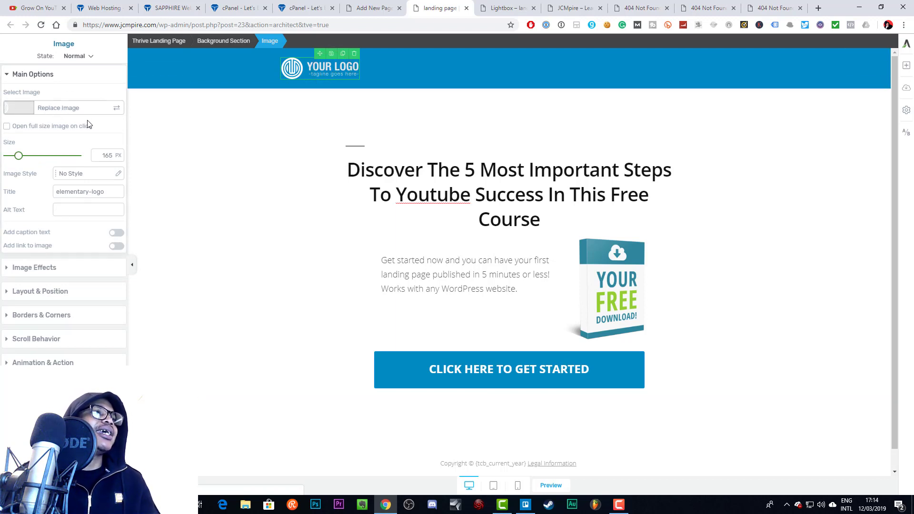
click(57, 109)
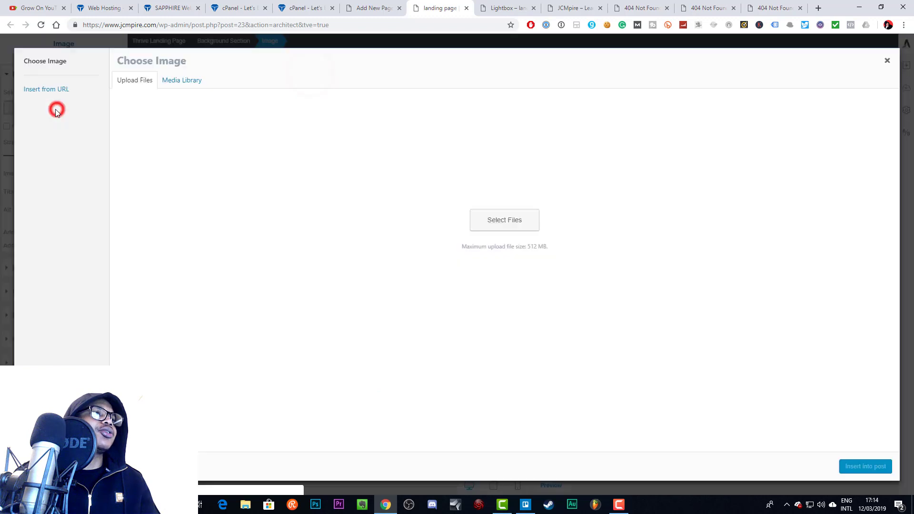
click(172, 80)
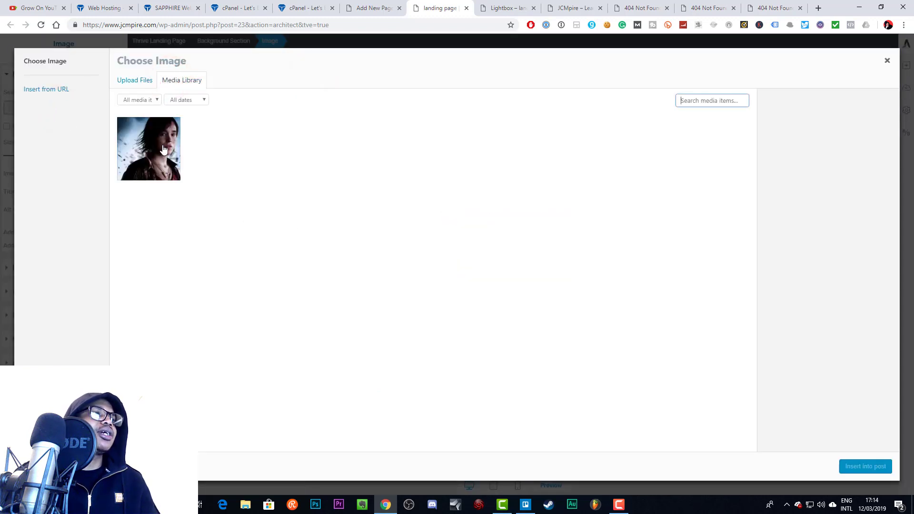
click(163, 150)
click(136, 83)
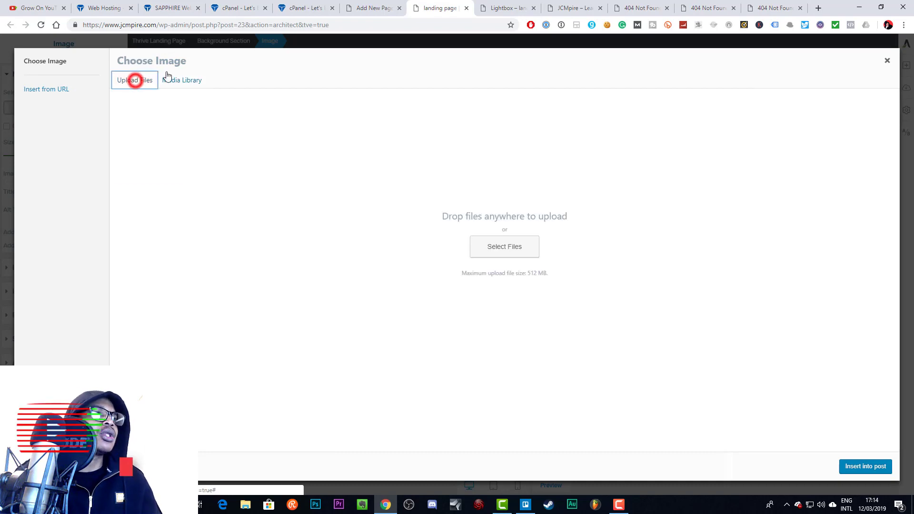
click(180, 79)
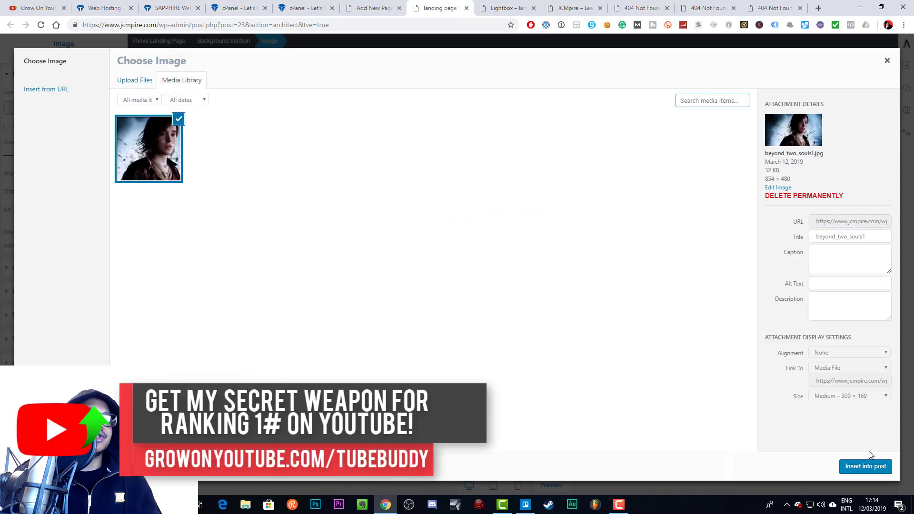
click(865, 466)
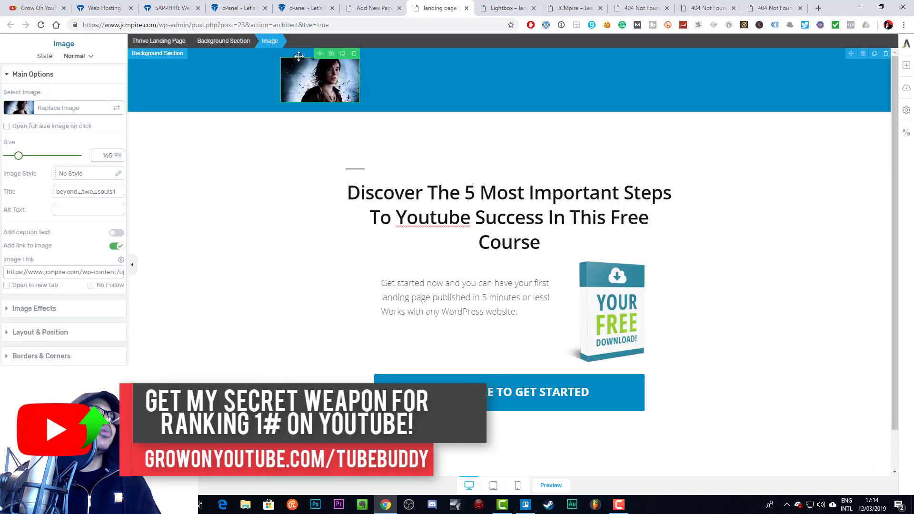
click(424, 92)
click(247, 168)
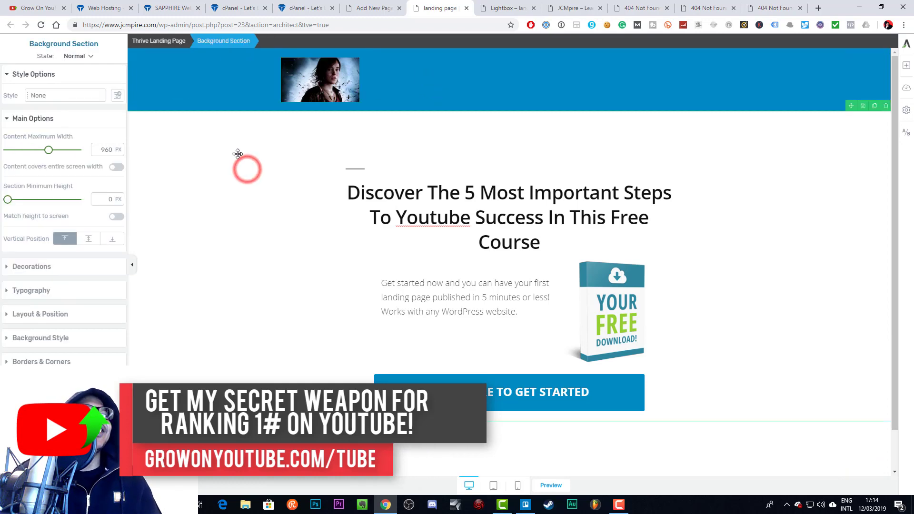
click(413, 67)
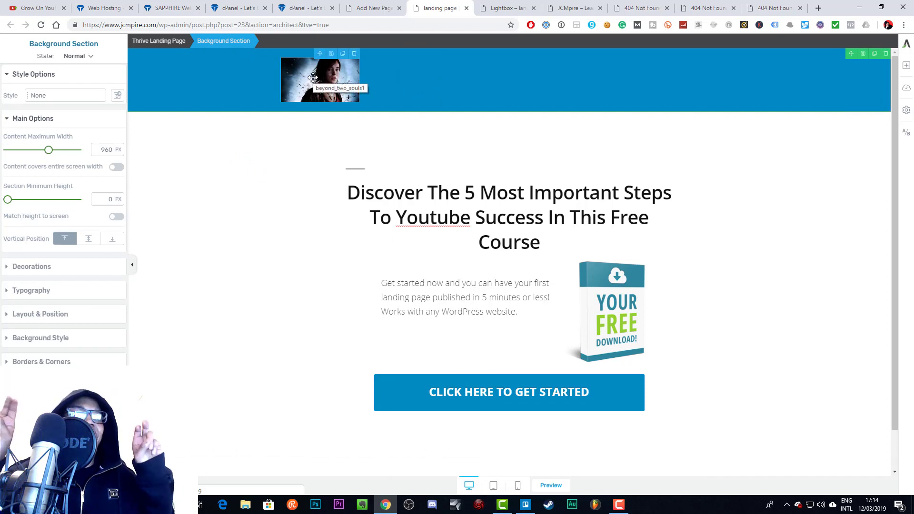
click(468, 69)
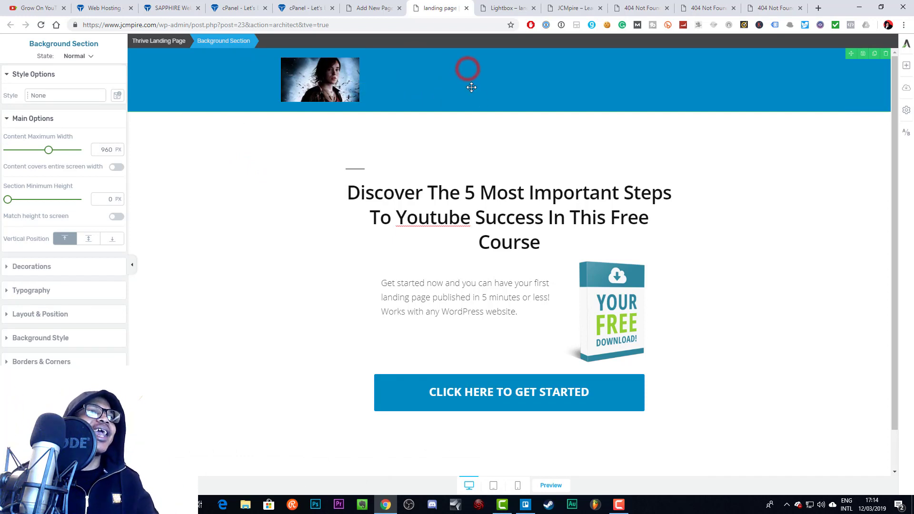
Replace the header section's blue background layer with the solid color #ff3333 and save the page
click(210, 149)
click(469, 208)
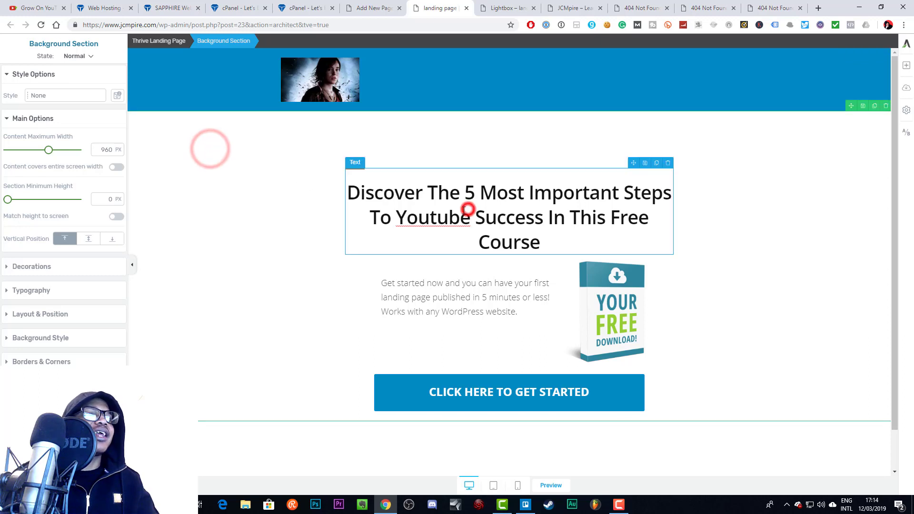
click(512, 98)
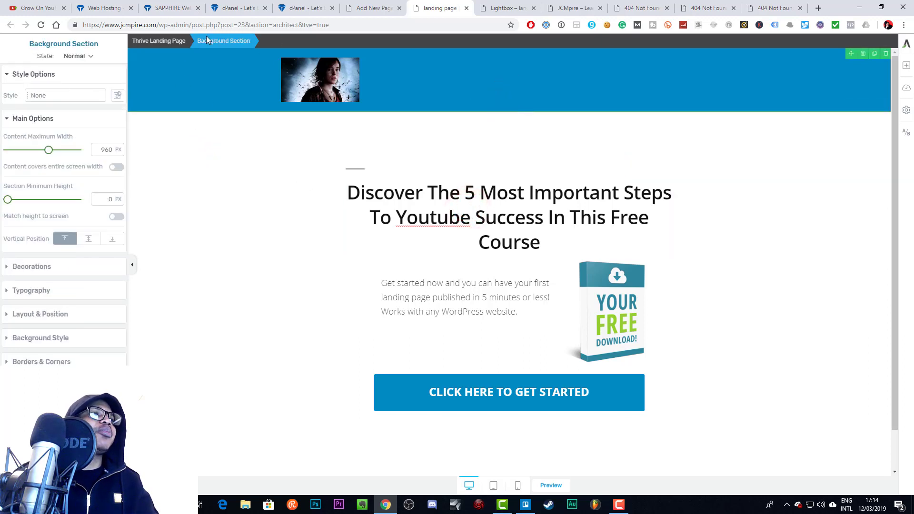
click(41, 338)
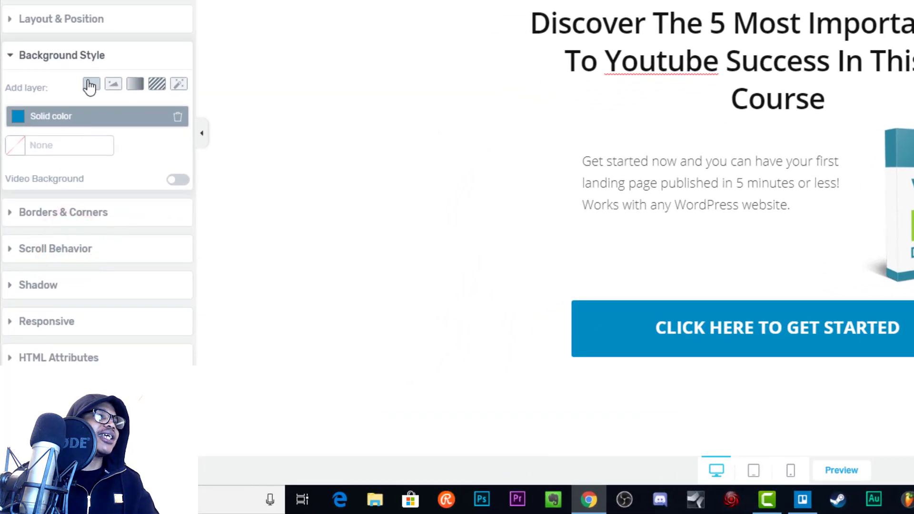
click(88, 84)
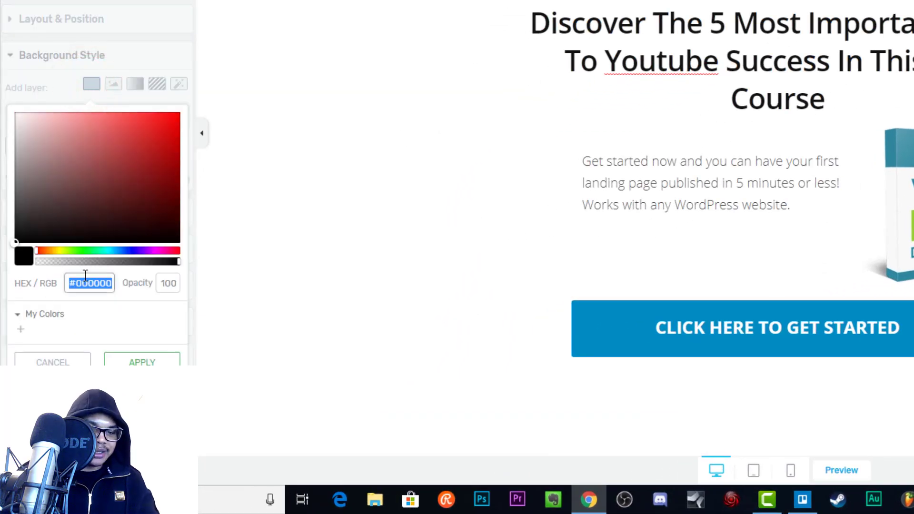
text(#ff3333)
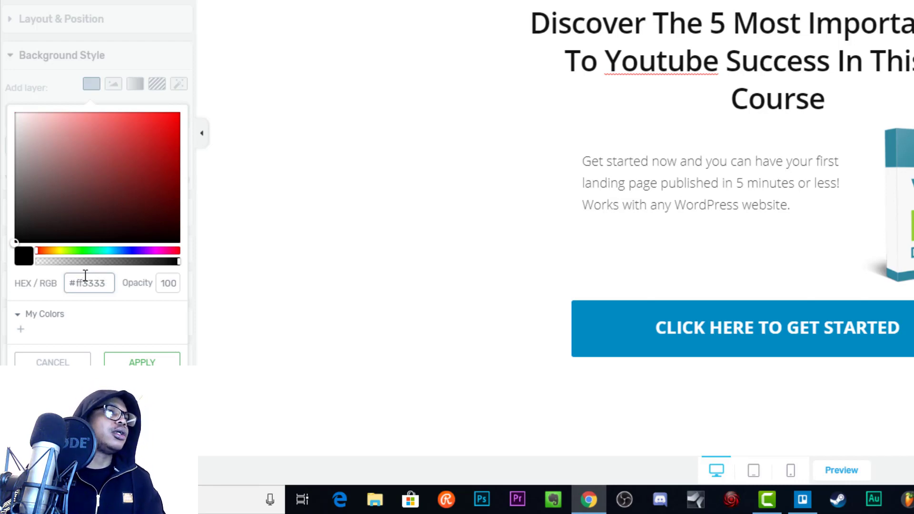
key(Return)
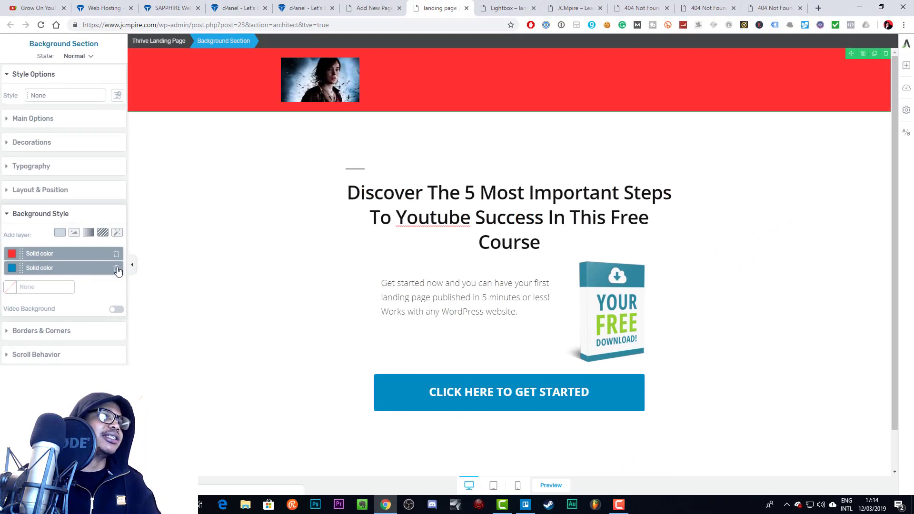
click(116, 268)
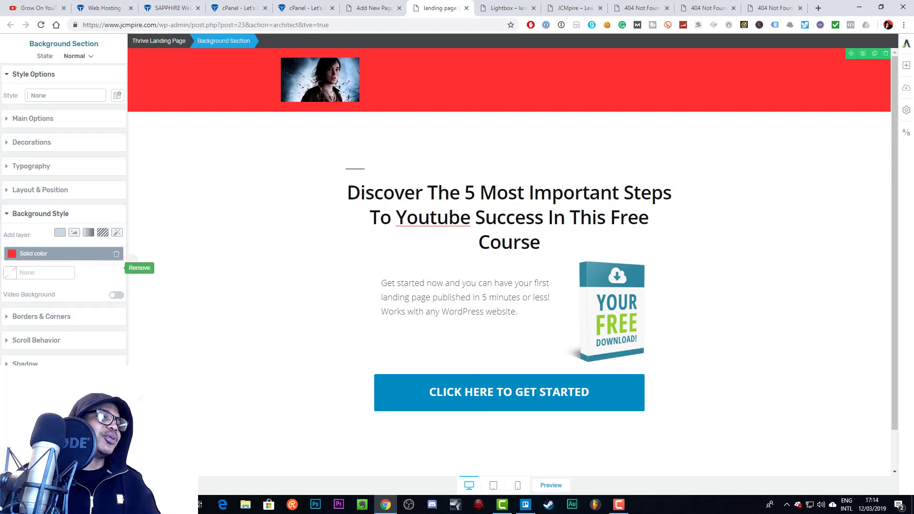
key(ctrl+s)
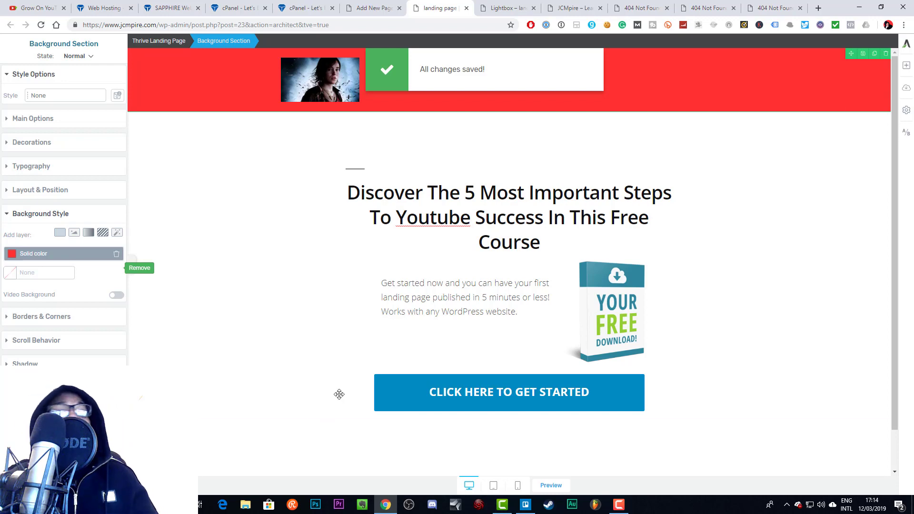
Examine the border, decoration and main settings of the headline and its section for the source of the short line above the headline
scroll(477, 226, down, 2)
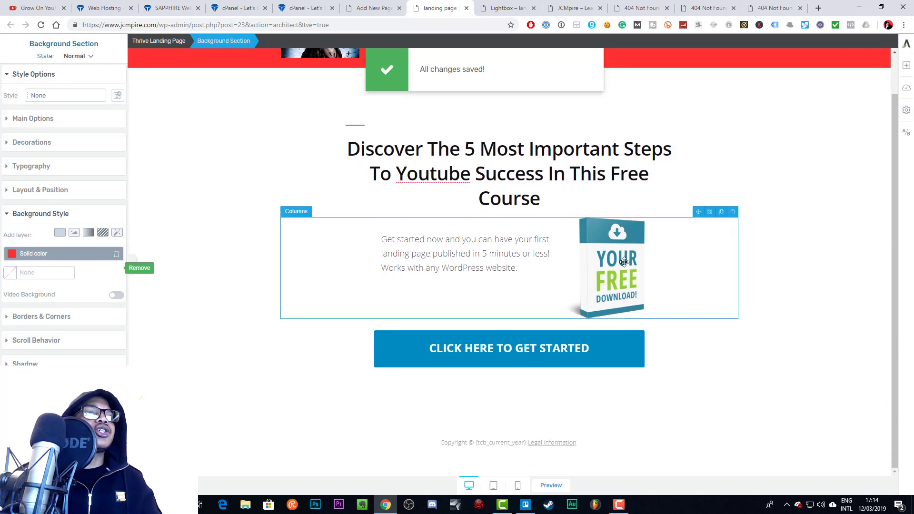
click(602, 268)
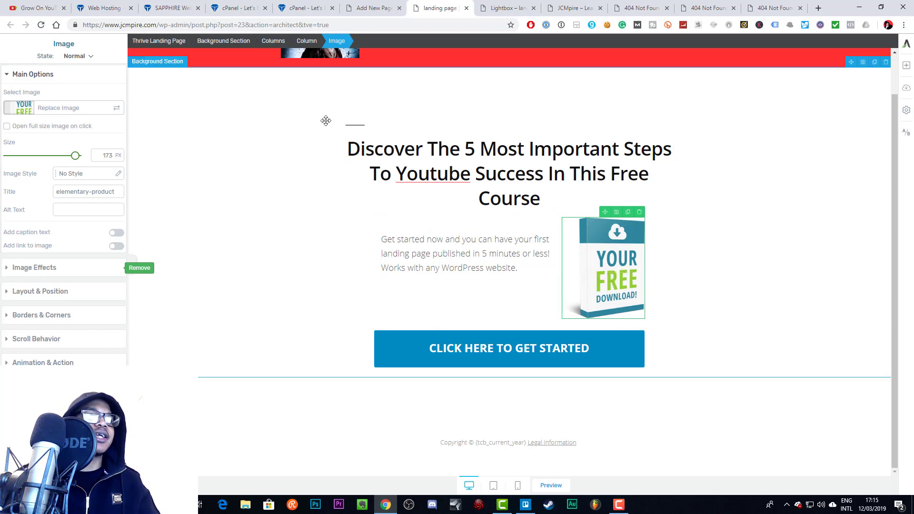
click(484, 182)
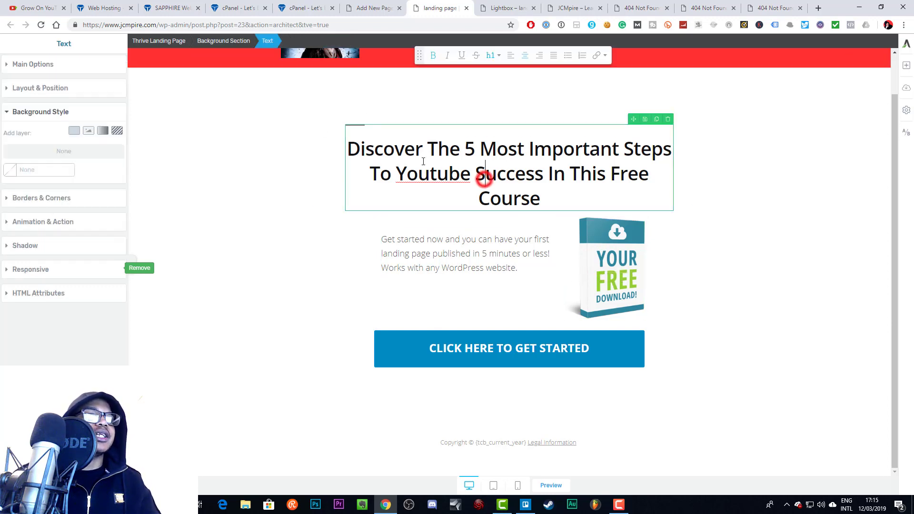
click(356, 125)
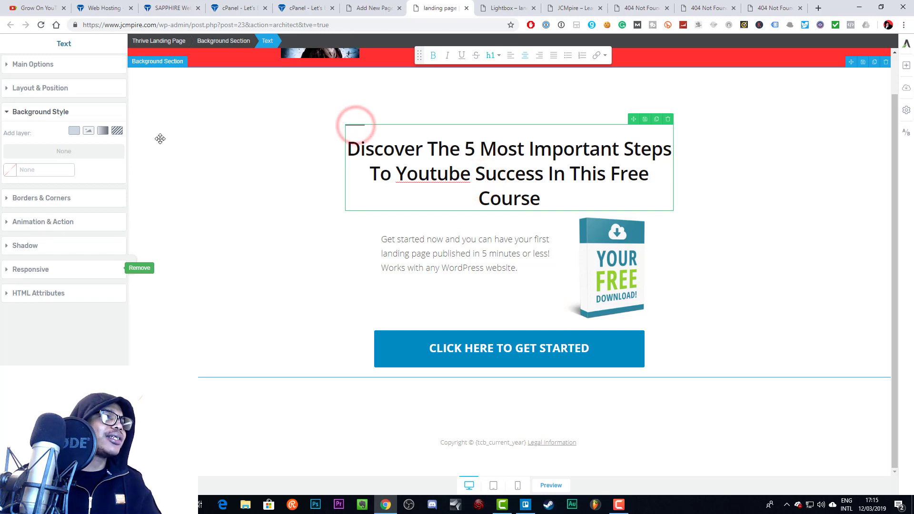
click(40, 198)
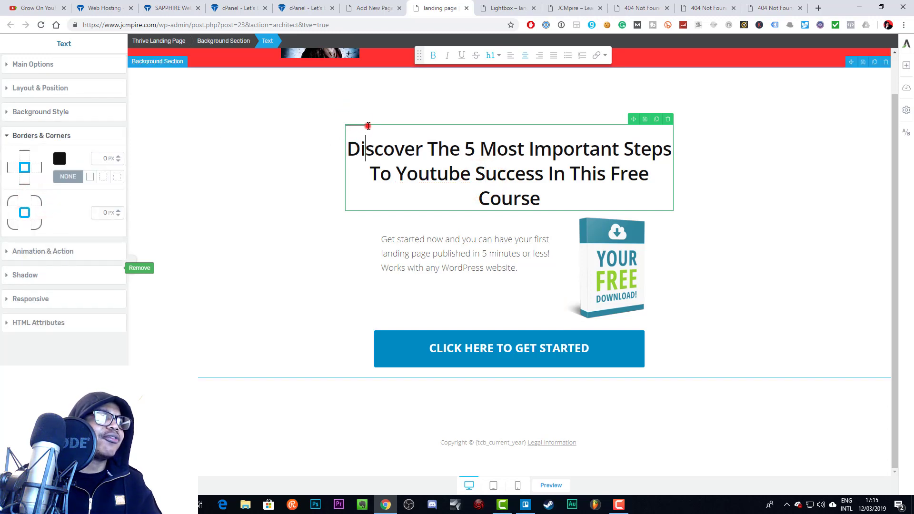
click(359, 152)
click(351, 124)
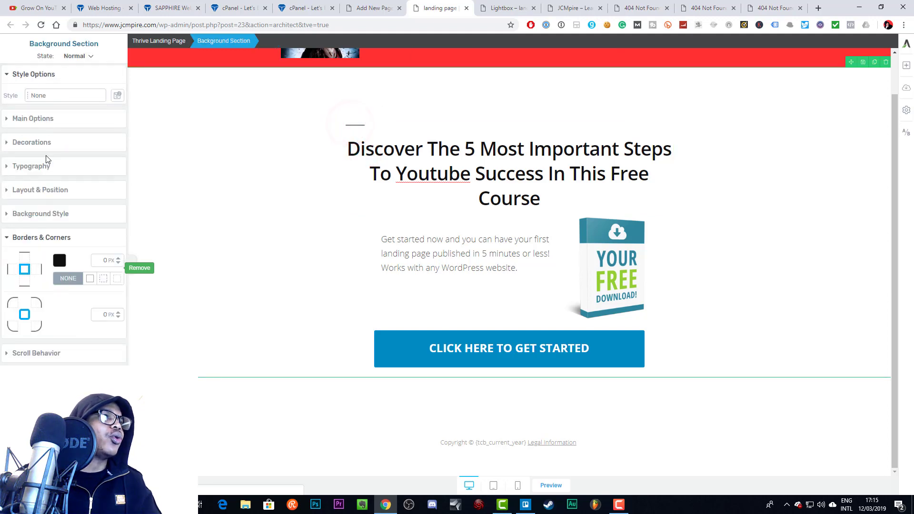
click(45, 143)
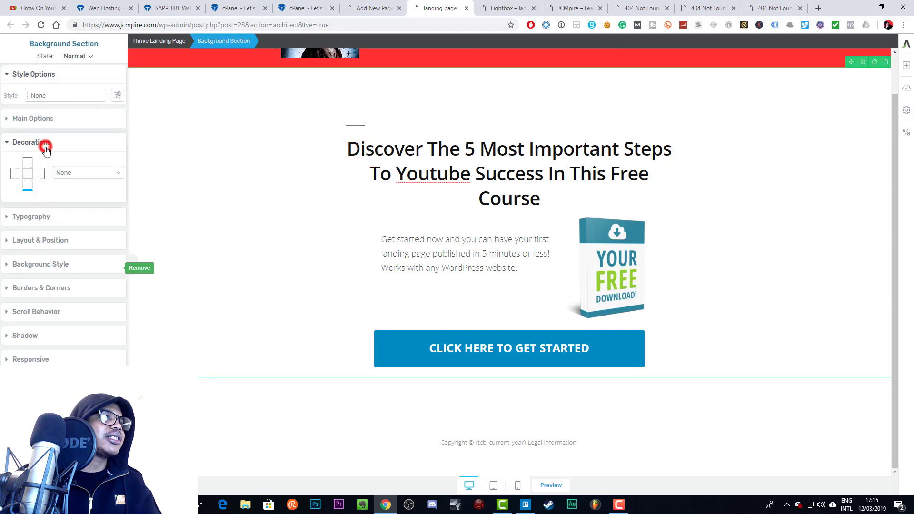
click(37, 218)
click(60, 116)
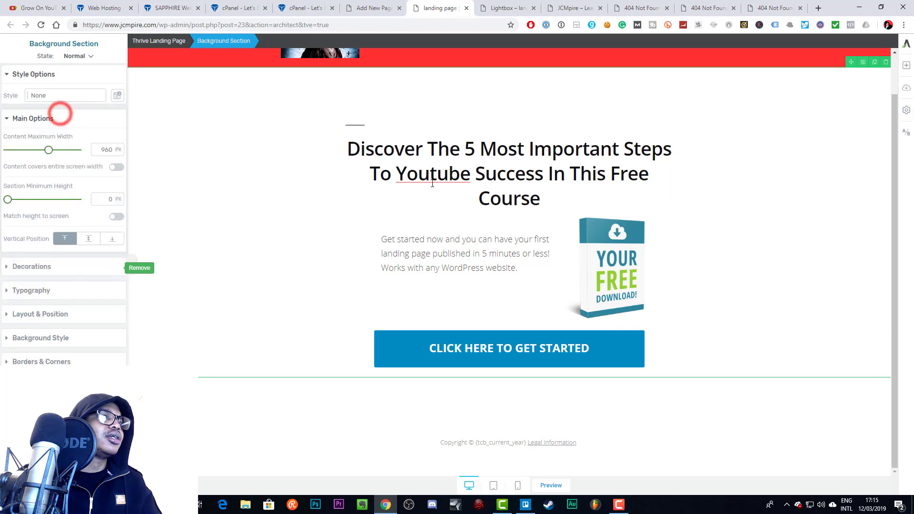
click(497, 188)
click(419, 239)
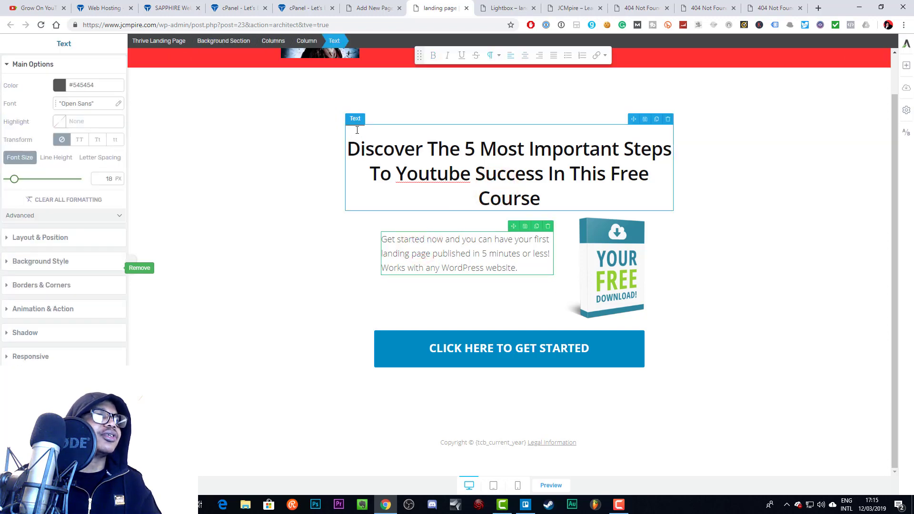
click(385, 133)
click(253, 202)
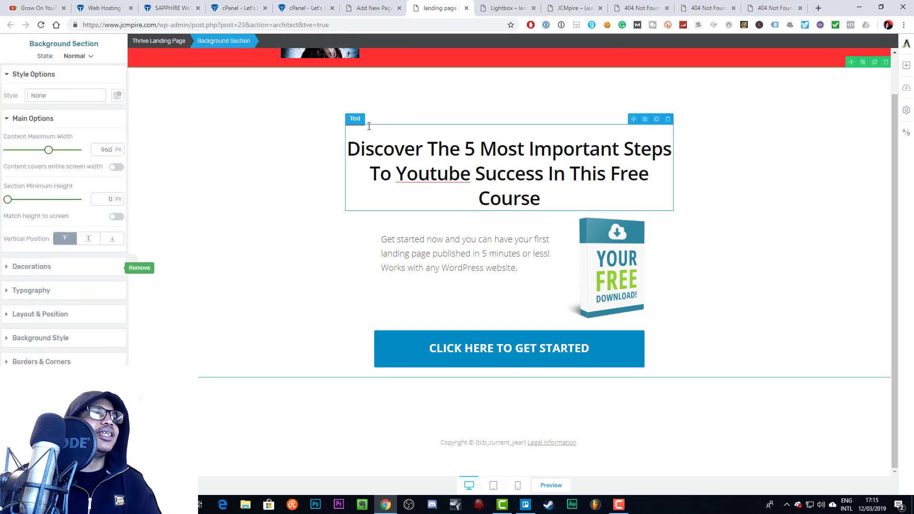
click(369, 142)
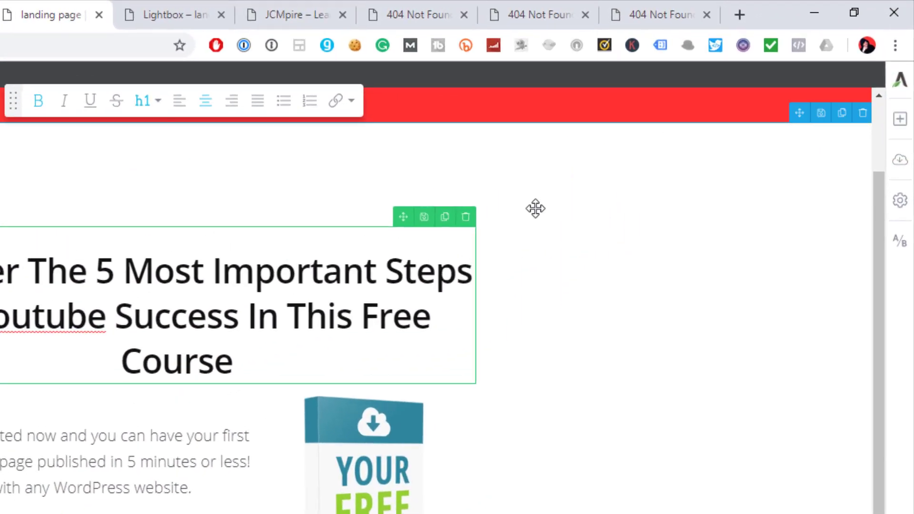
Search the elements for "styled" and add a Styled List below the intro paragraph, beside the product image
click(900, 118)
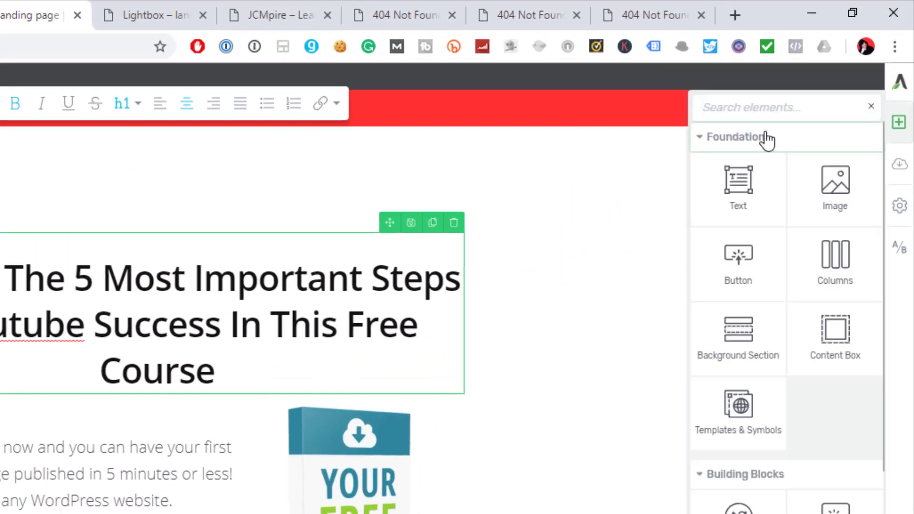
text(sty)
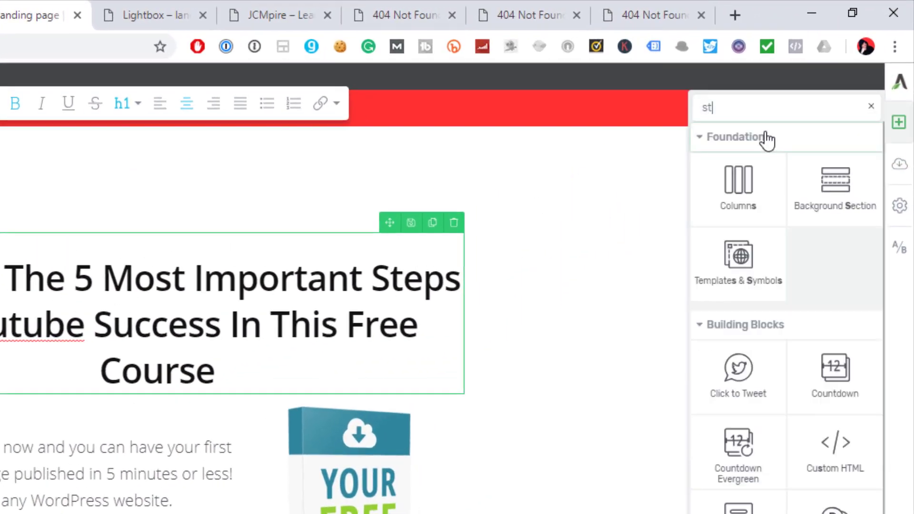
text(led)
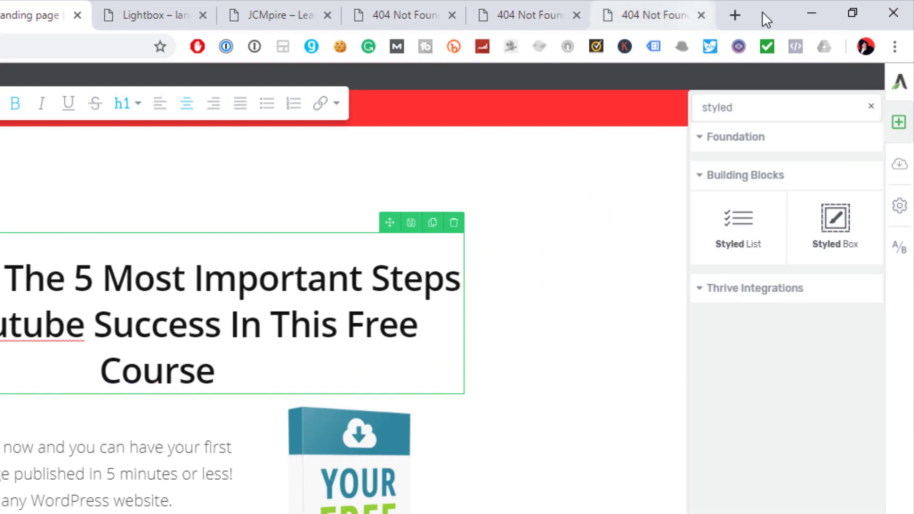
drag(738, 224, 468, 268)
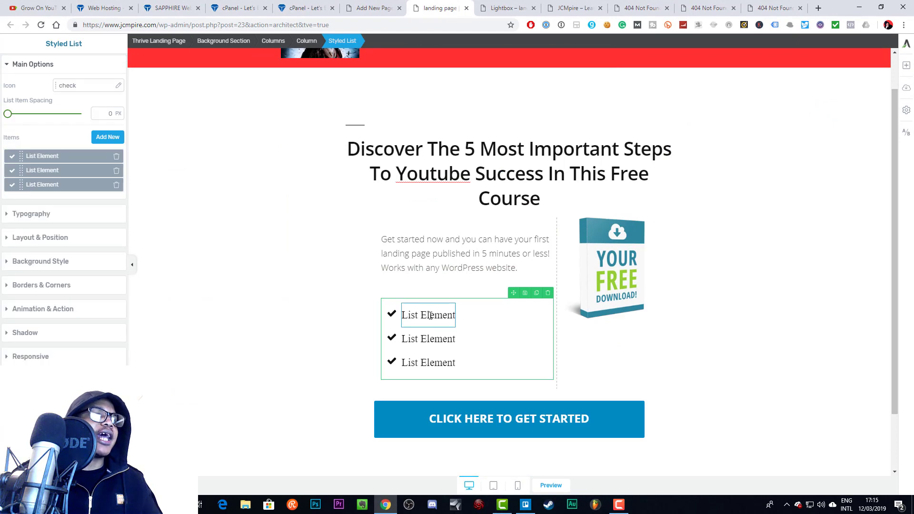
Fill the three list items with teasers: the sneaky method making over $3000 in my sleep, why your let's plays SUCK, the fool-proof YouTube business strategy
click(431, 315)
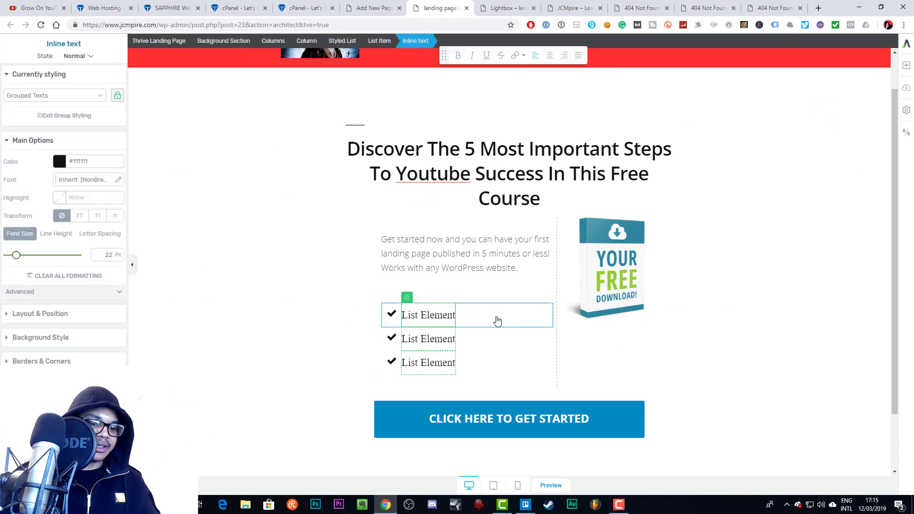
key(ctrl+a)
text(D)
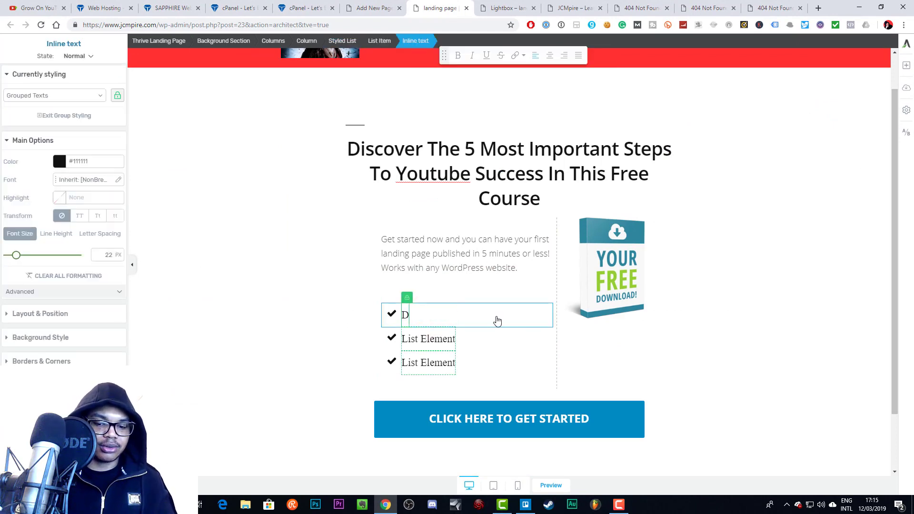
key(ctrl+a)
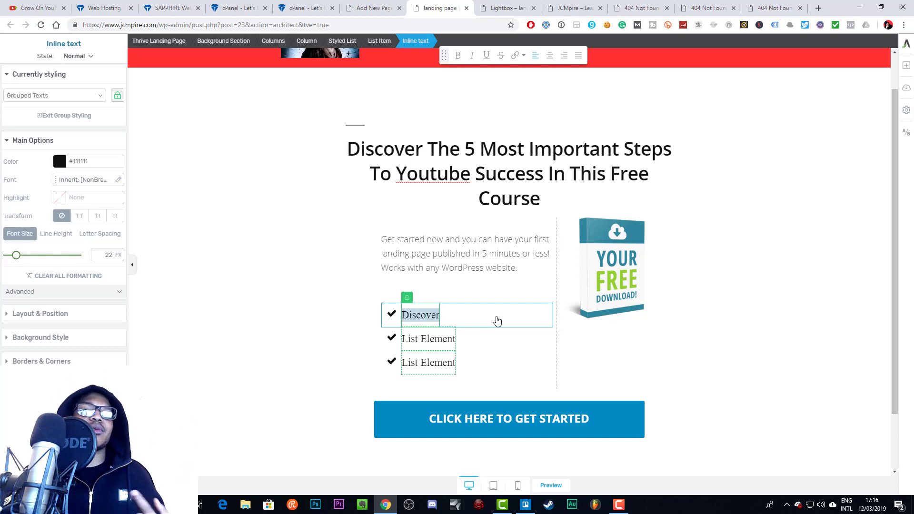
text(Discover the sneaky method I use to make over $3000 in my sleep The reason why your let's plays SUCK (you'll kick yourself when you learn this) The fool-proof strategy to create a business using your YouTube channel)
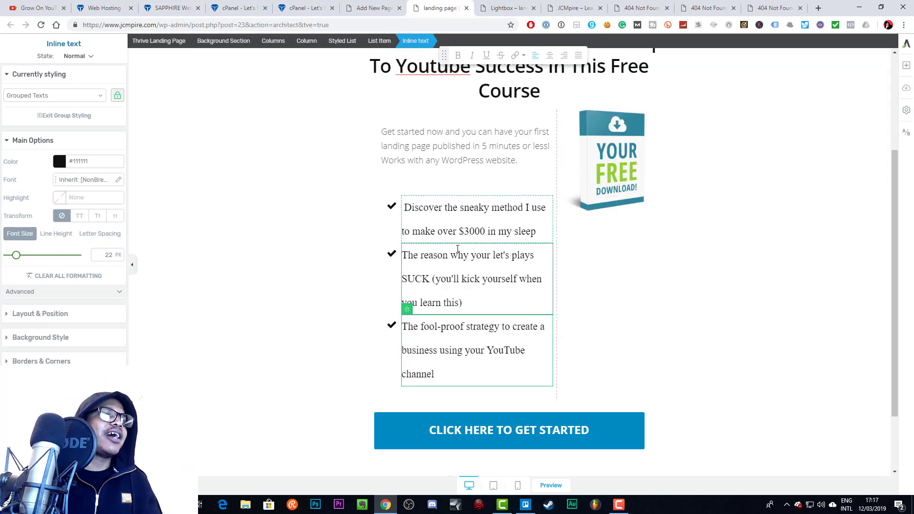
click(489, 299)
click(470, 350)
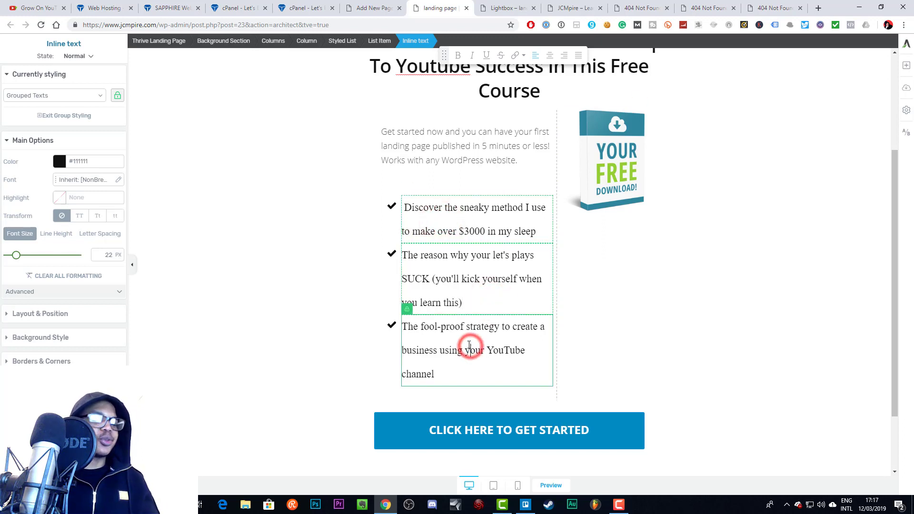
triple_click(464, 326)
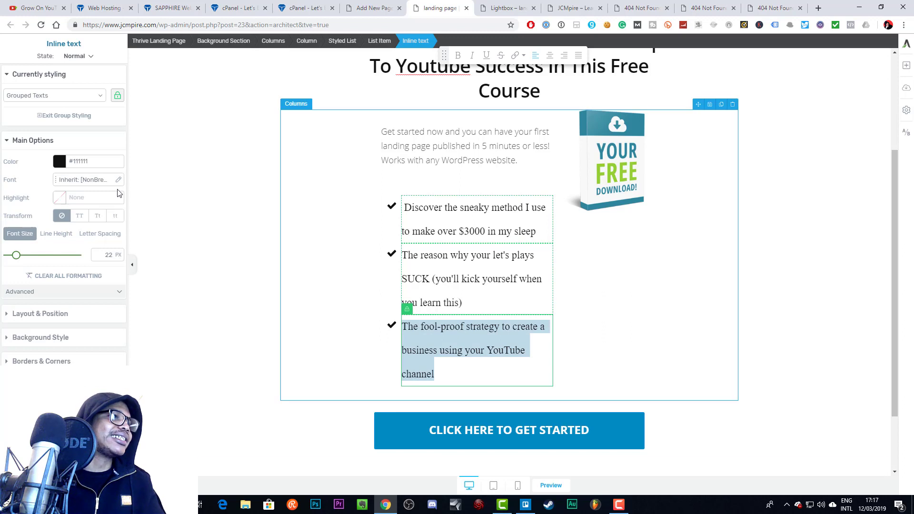
click(82, 181)
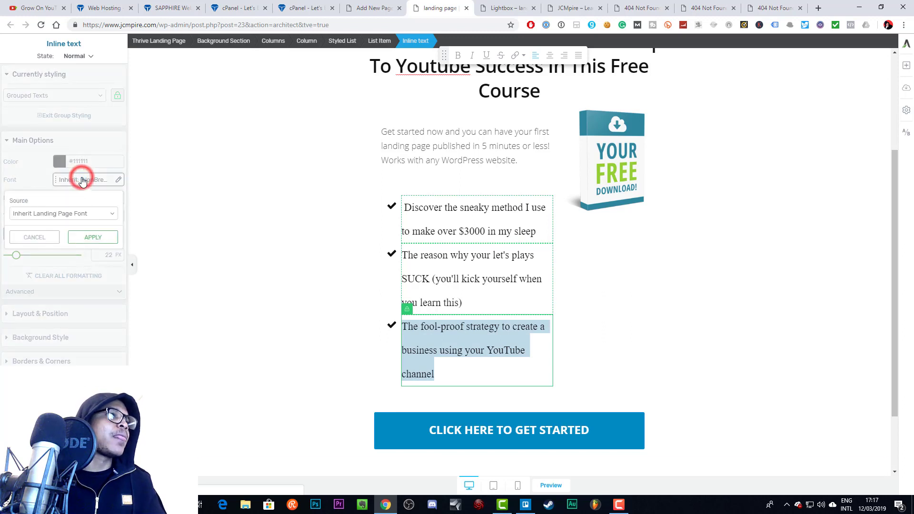
click(471, 293)
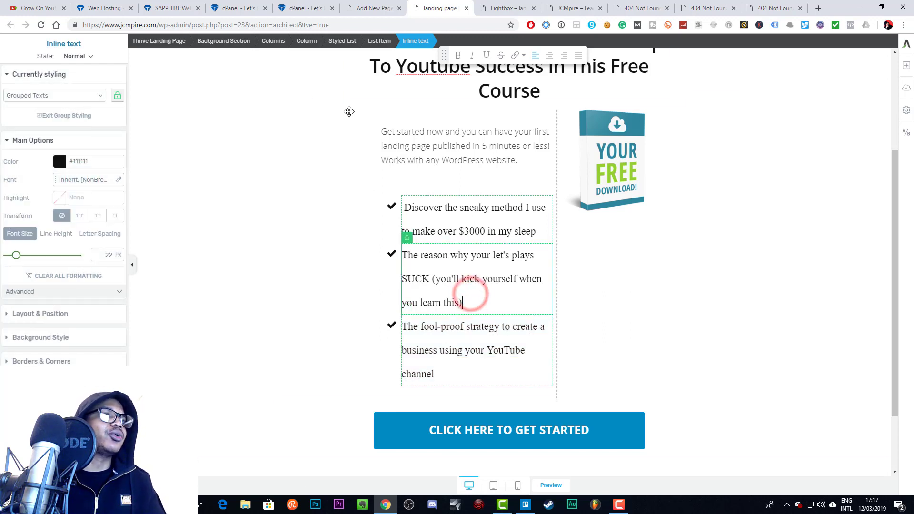
Set the whole styled list's font to the Google font Lato with regular weight 400 and bold weight 700
click(338, 42)
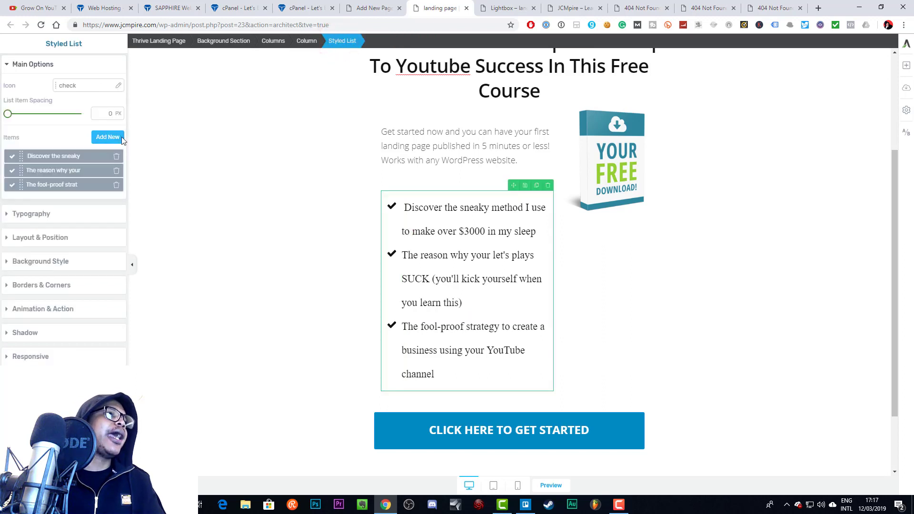
click(46, 223)
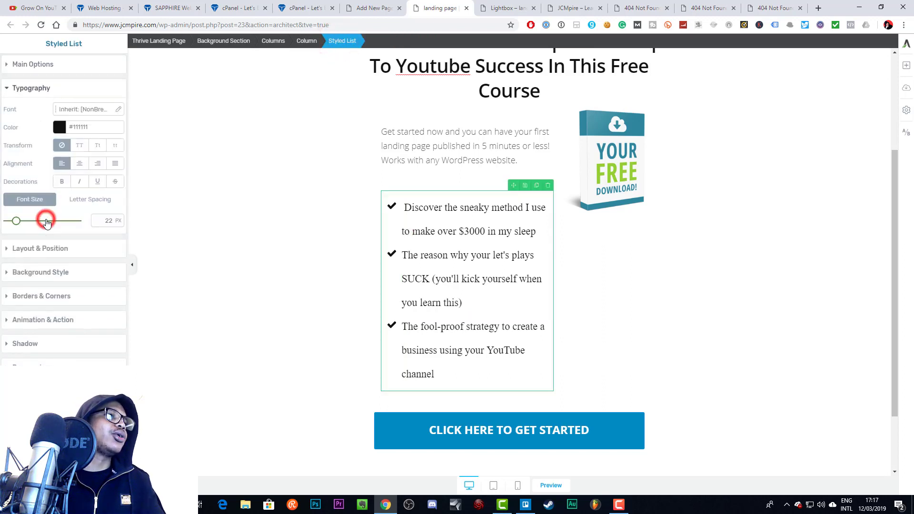
click(83, 109)
click(72, 143)
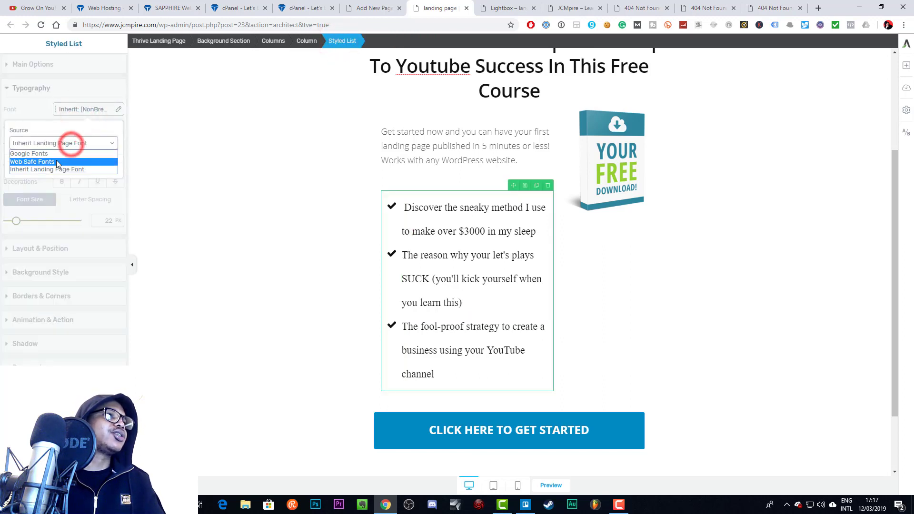
click(51, 157)
click(55, 176)
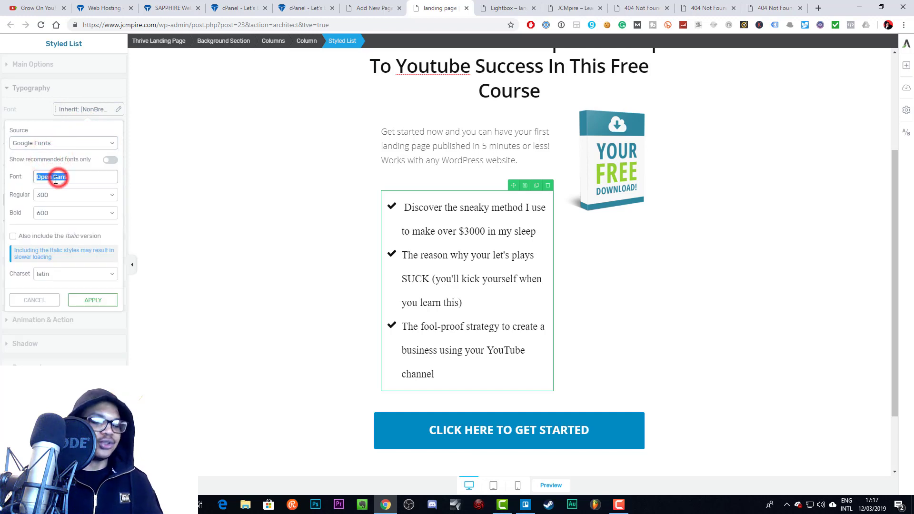
text(lato)
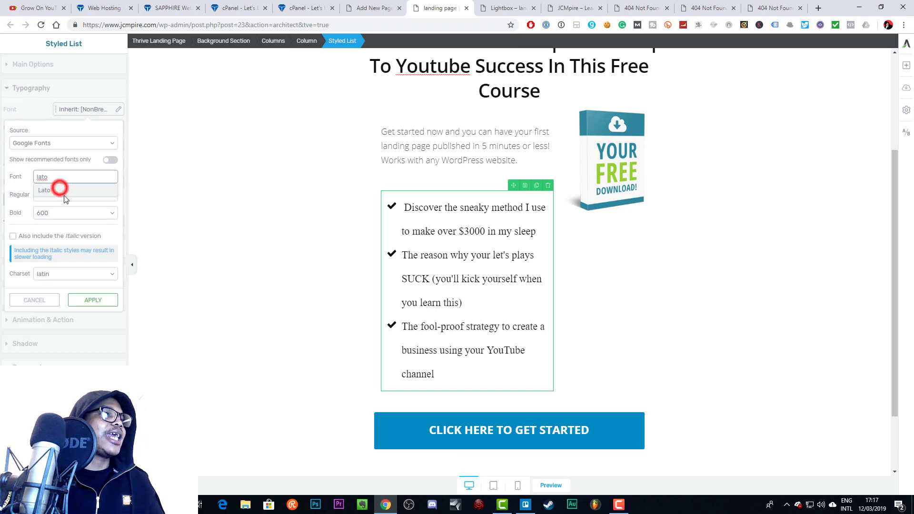
click(60, 189)
click(64, 195)
click(55, 225)
click(66, 214)
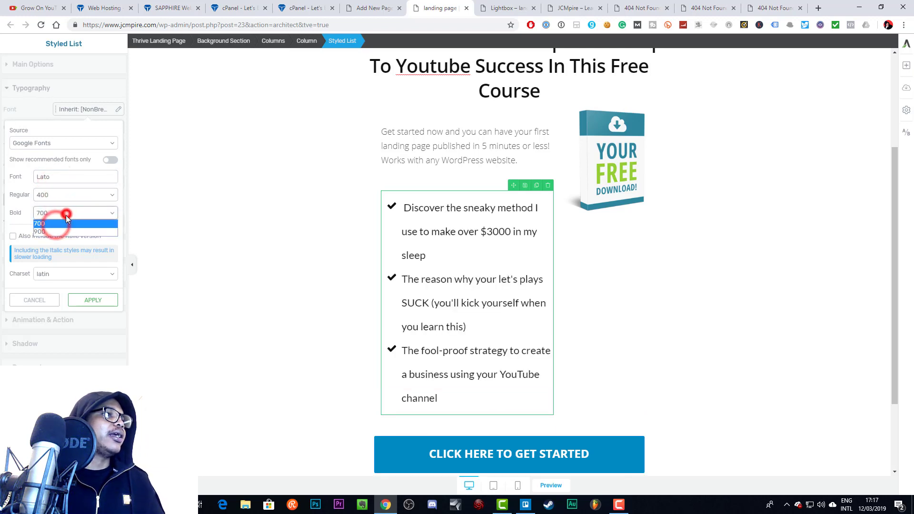
click(65, 224)
click(88, 300)
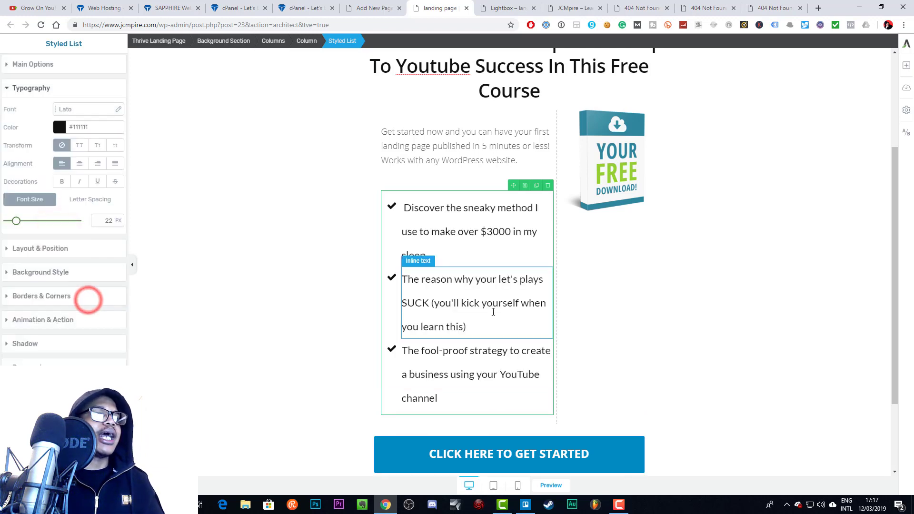
Recolor the list's grouped check icons to bright green #49ff28
click(493, 312)
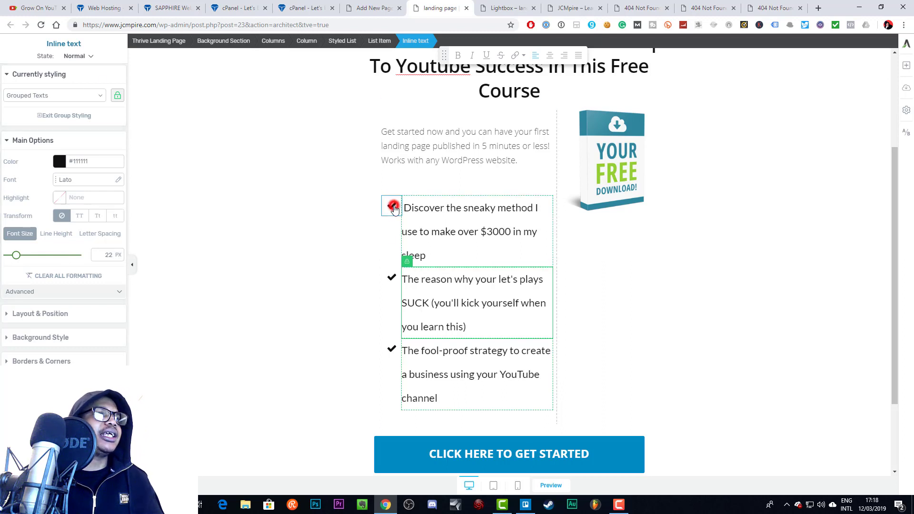
click(392, 207)
click(59, 180)
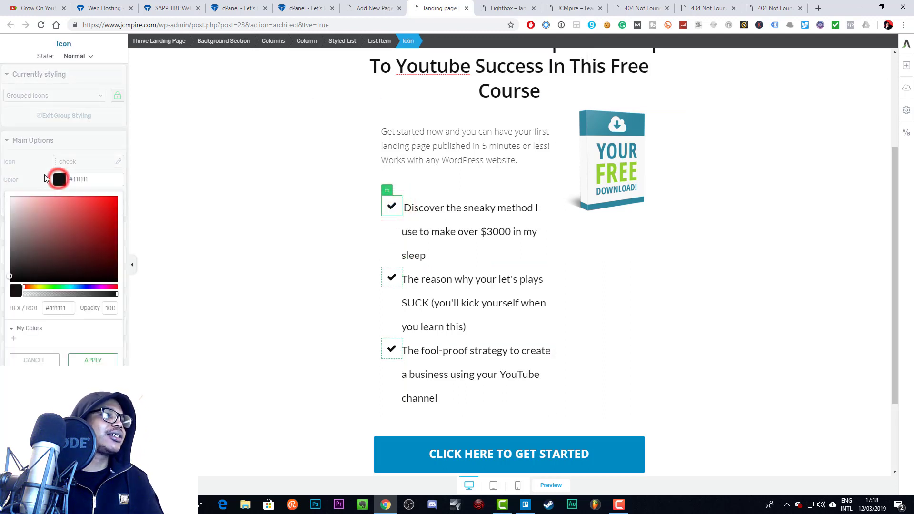
click(52, 288)
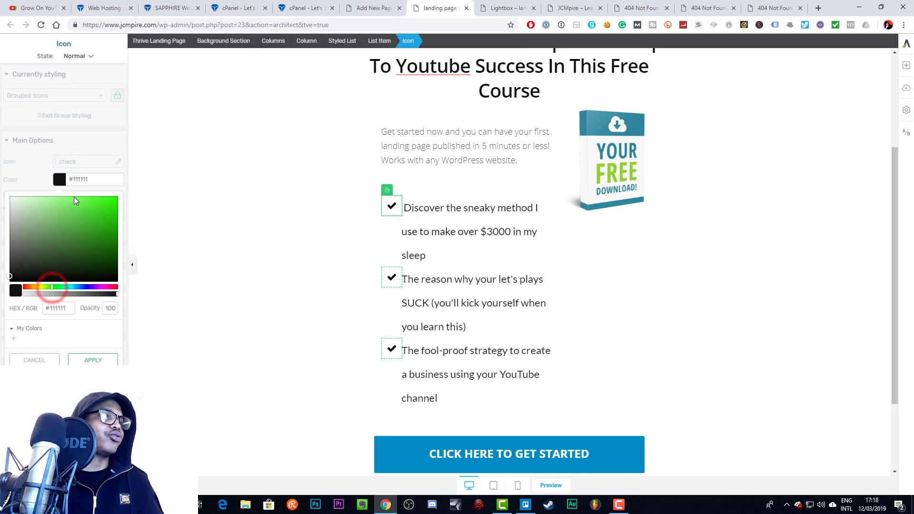
click(78, 216)
click(79, 282)
click(92, 361)
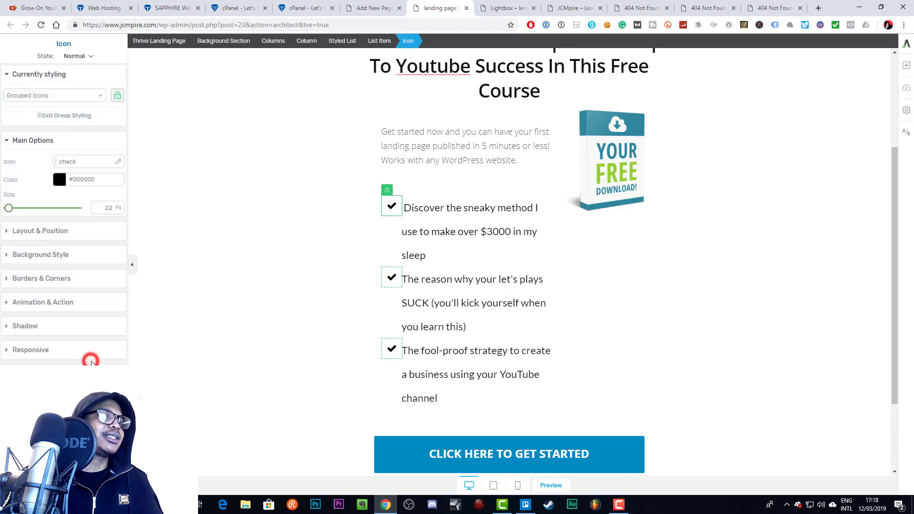
click(60, 179)
click(91, 228)
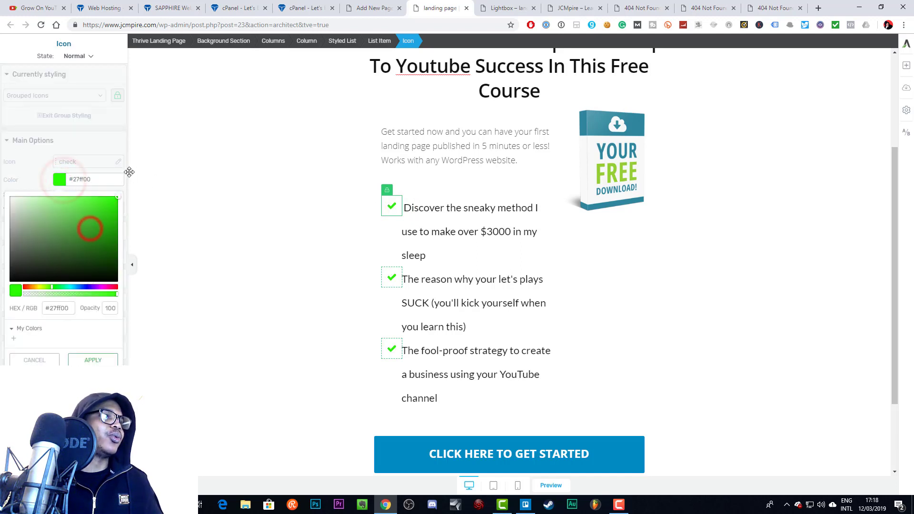
click(66, 281)
drag(94, 212, 101, 186)
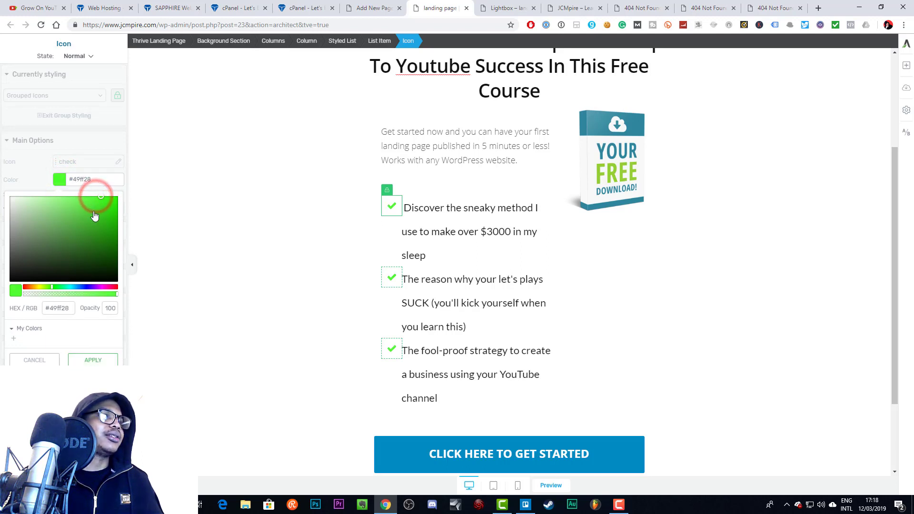
click(105, 360)
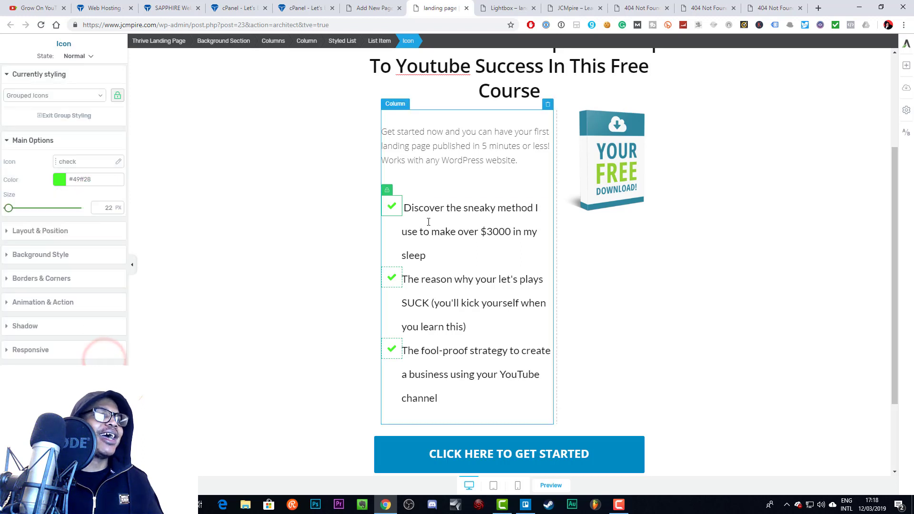
Reduce the font size of the whole styled list to 18 px
click(456, 246)
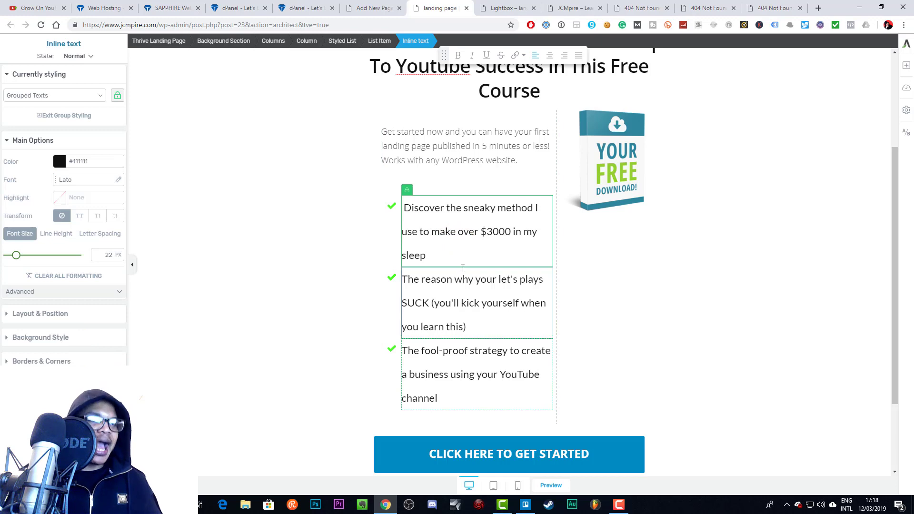
triple_click(455, 254)
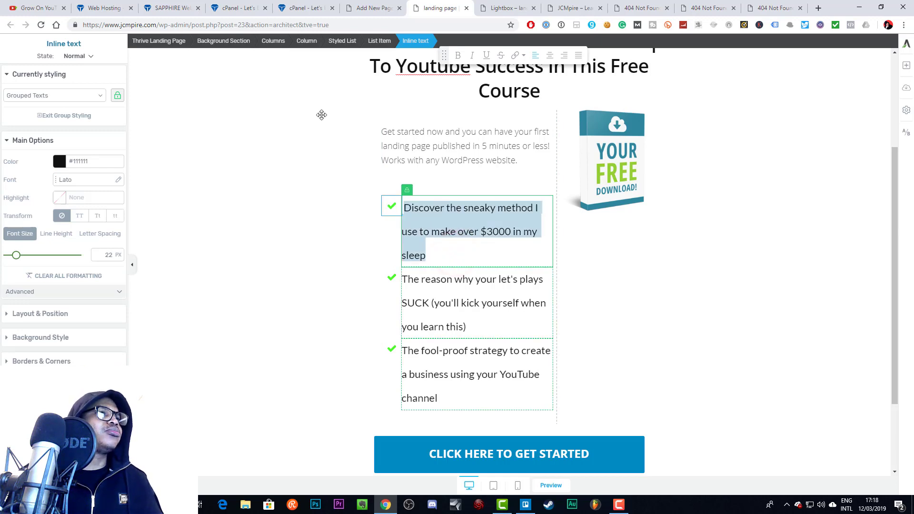
click(344, 41)
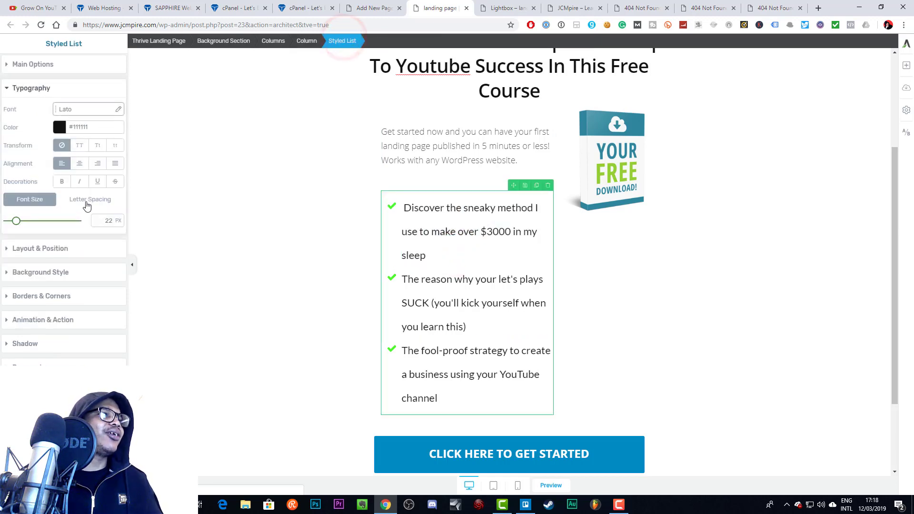
drag(17, 220, 15, 222)
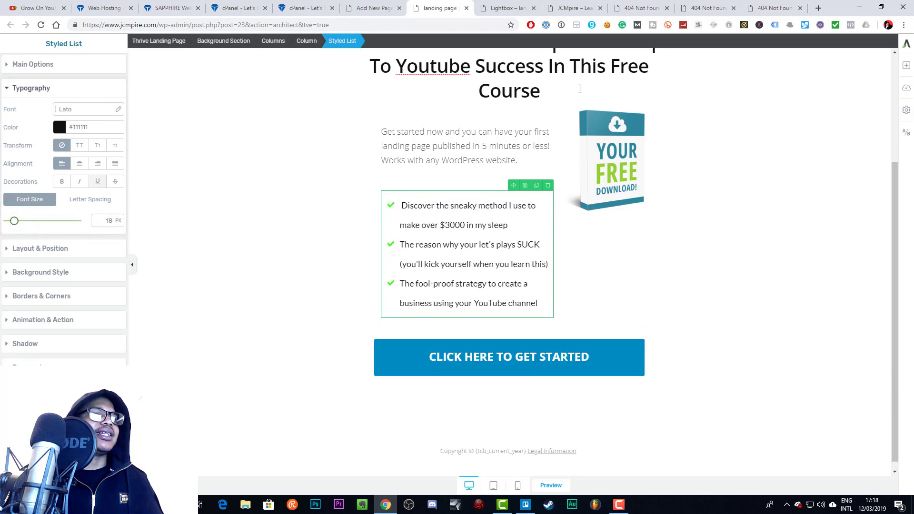
Enlarge the product box image beside the list to 177 px
scroll(620, 169, up, 3)
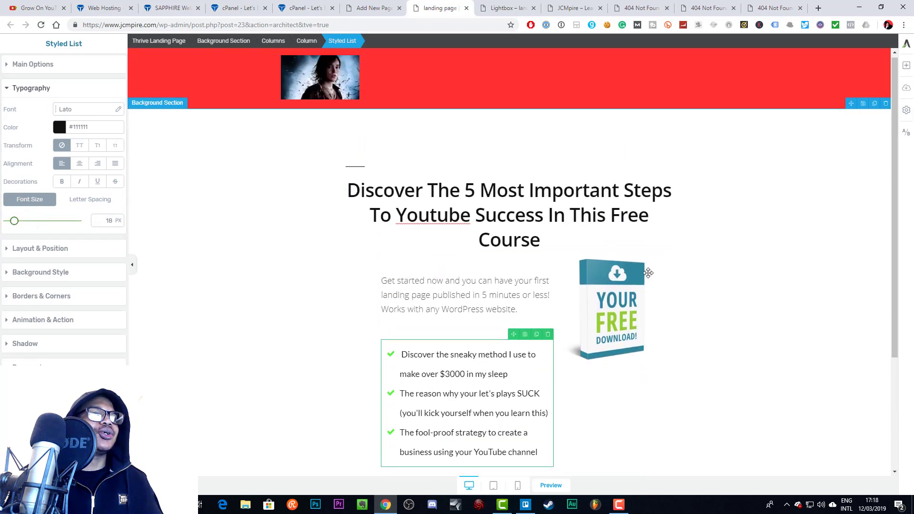
scroll(632, 303, down, 3)
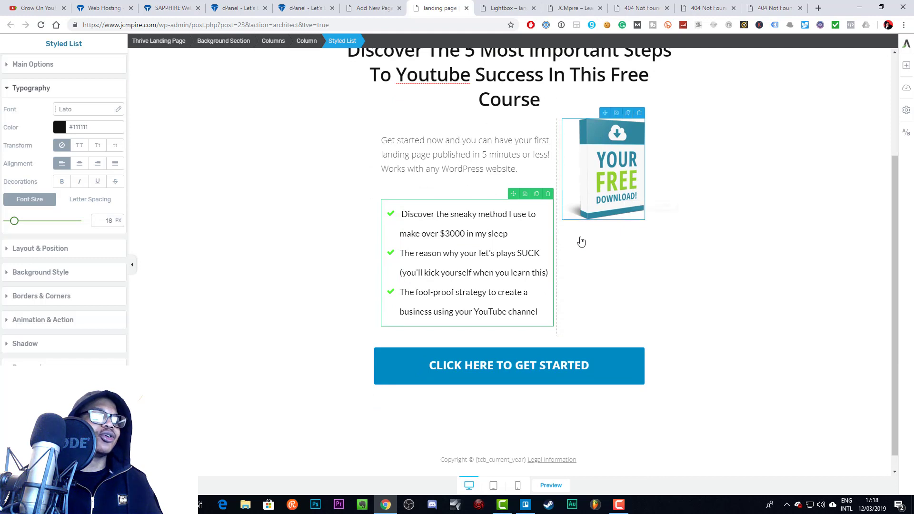
click(618, 197)
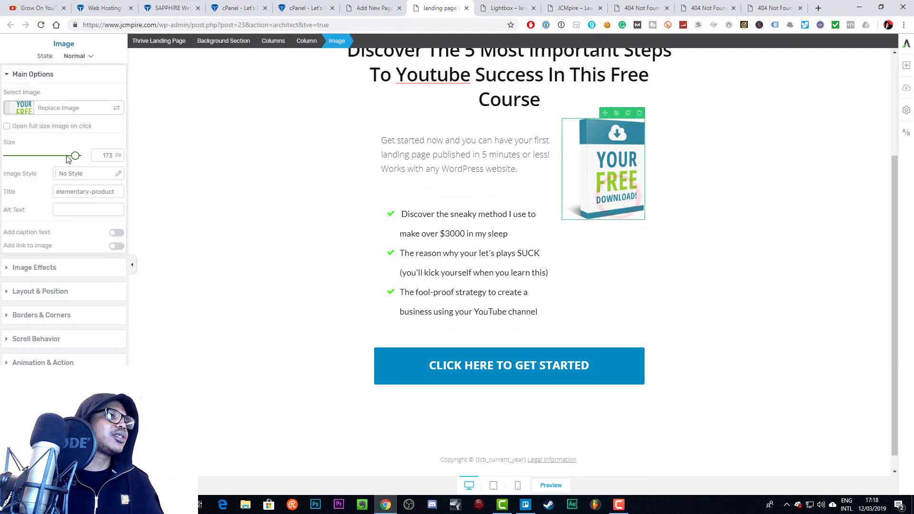
drag(76, 159, 78, 159)
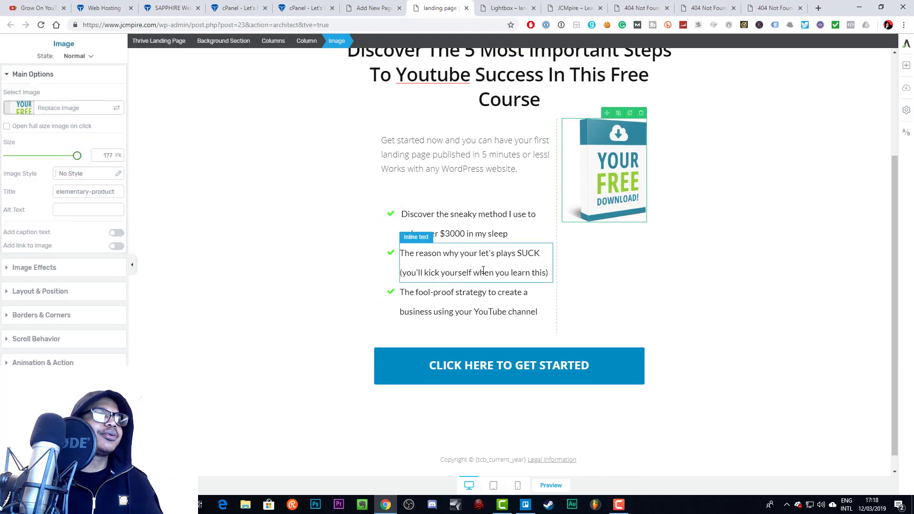
Set the top margin of the column holding the product image to 129 px
click(483, 269)
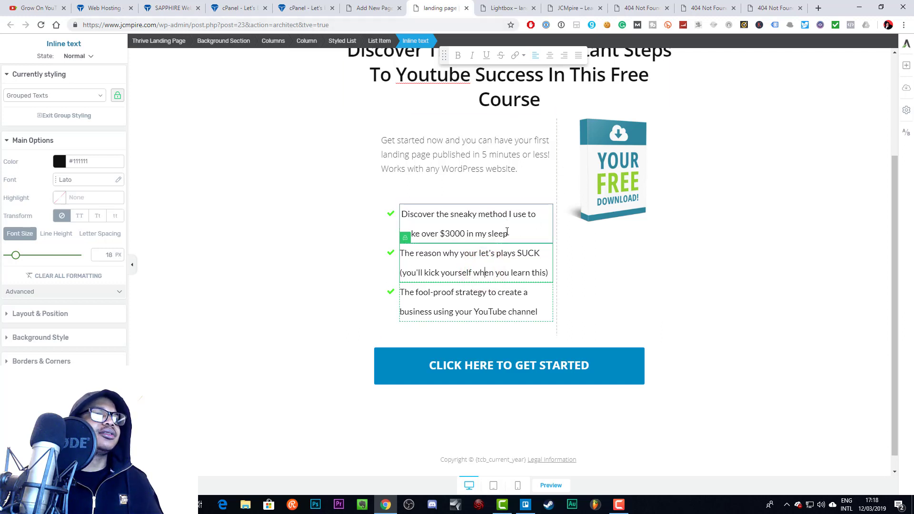
click(617, 159)
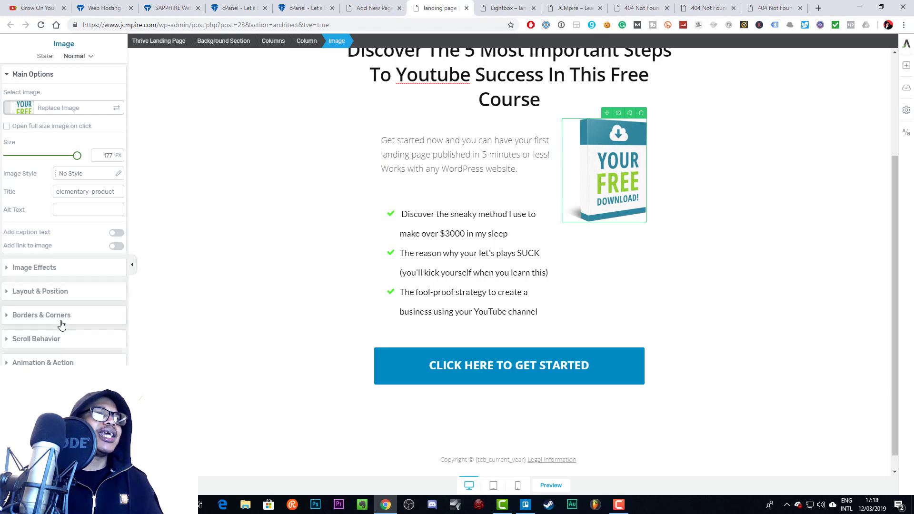
click(296, 43)
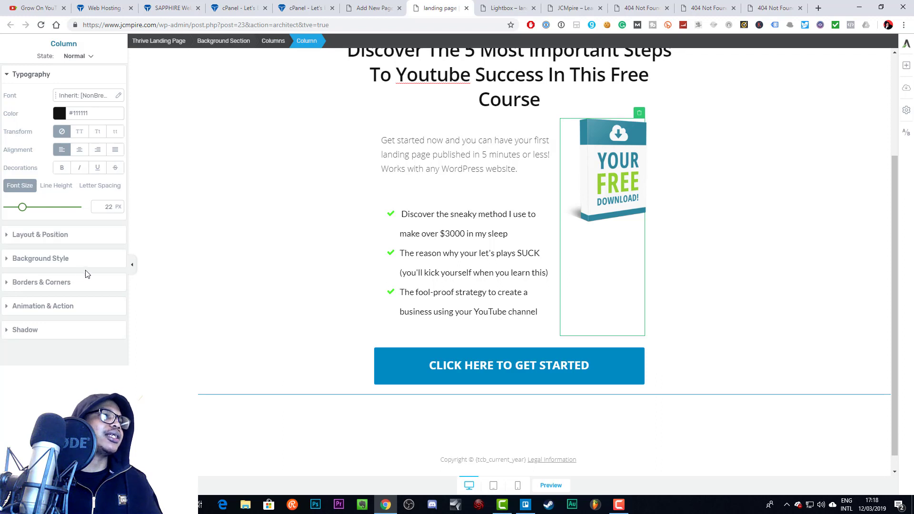
click(51, 234)
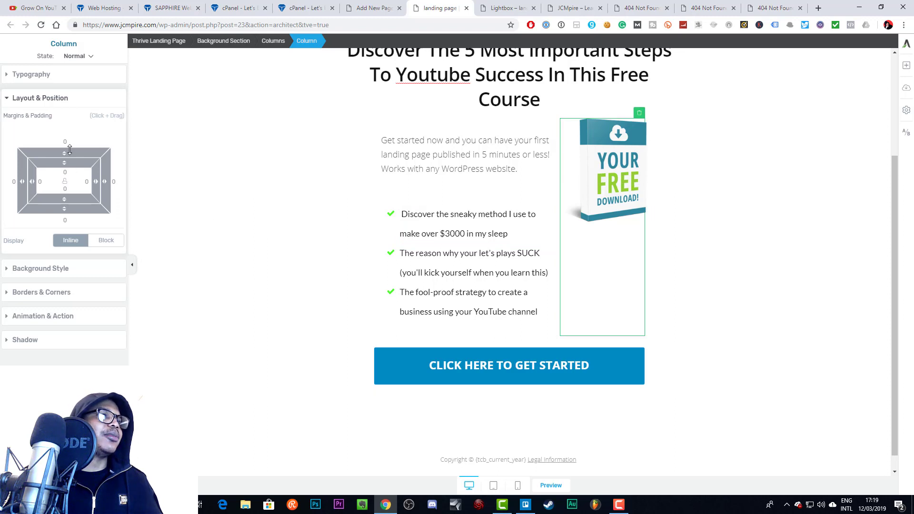
drag(66, 141, 52, 30)
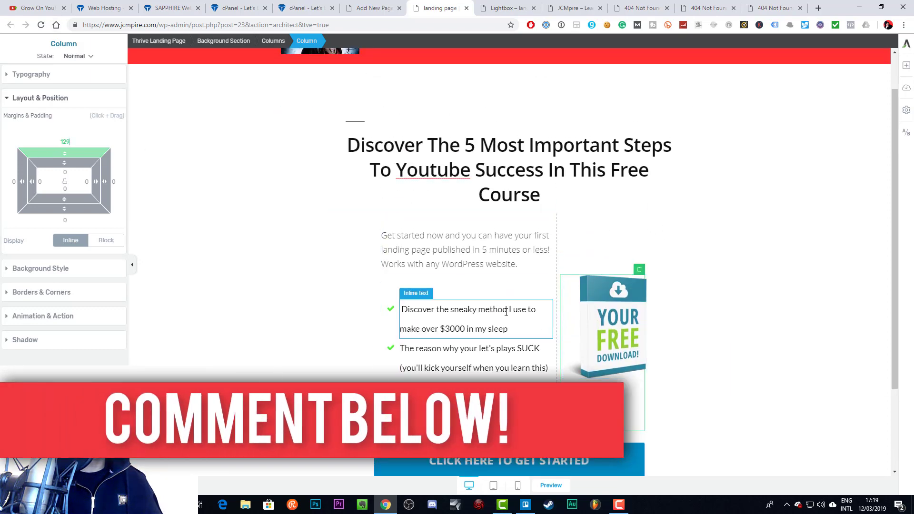
Set the styled list's item spacing to 15 px
click(500, 271)
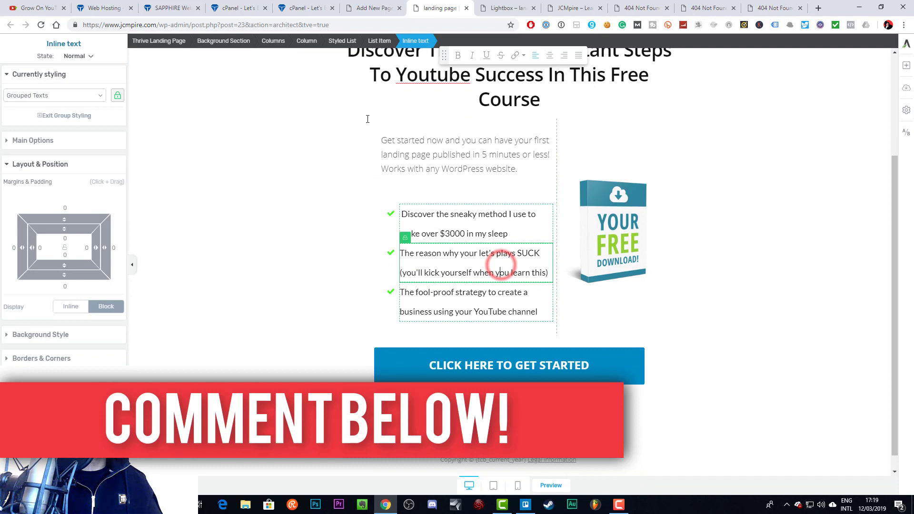
click(338, 41)
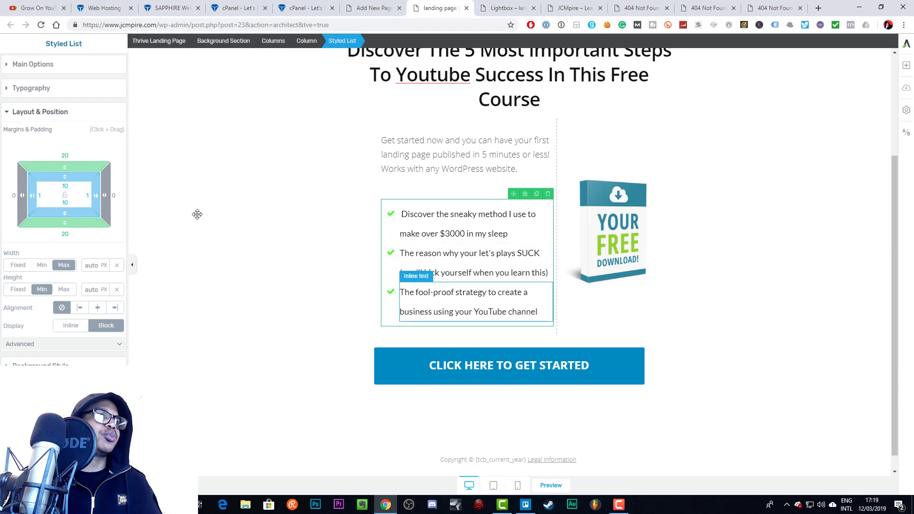
click(34, 89)
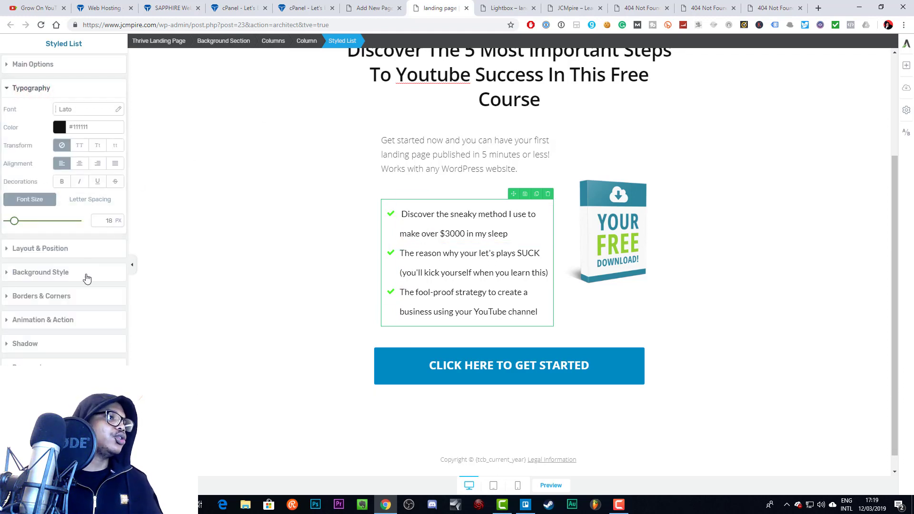
click(43, 64)
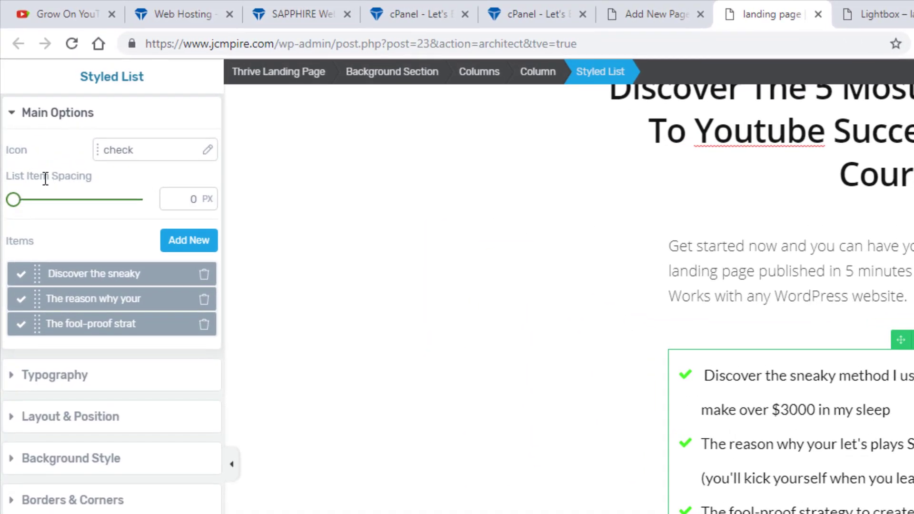
click(196, 198)
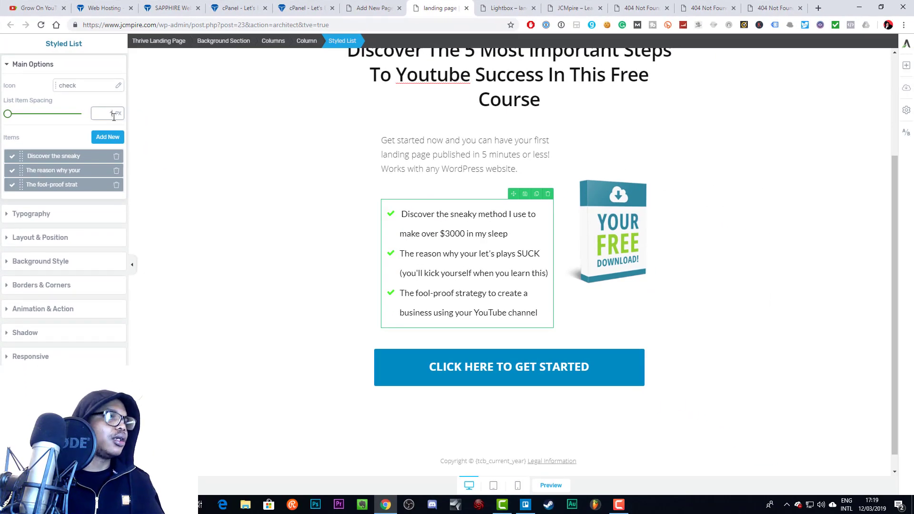
text(15)
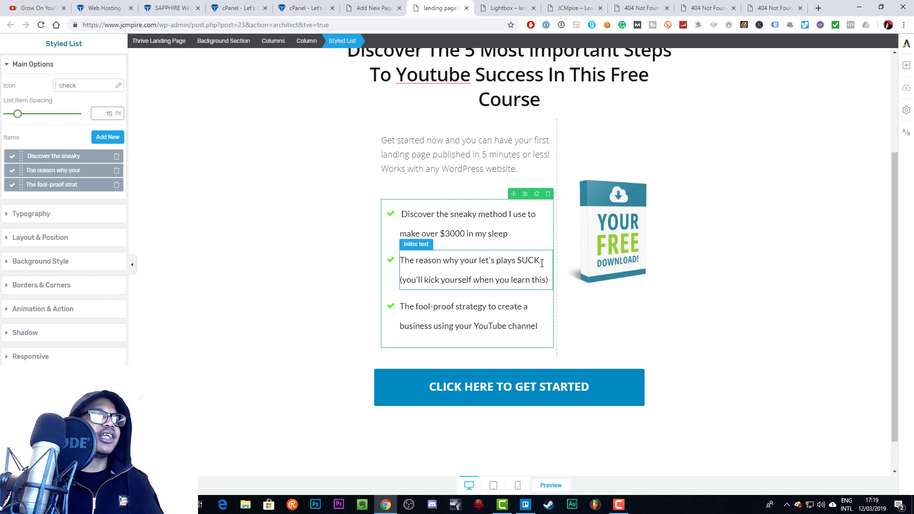
Bold the phrase "The reason why your let's plays SUCK" in the second item of the styled list
drag(540, 263, 359, 244)
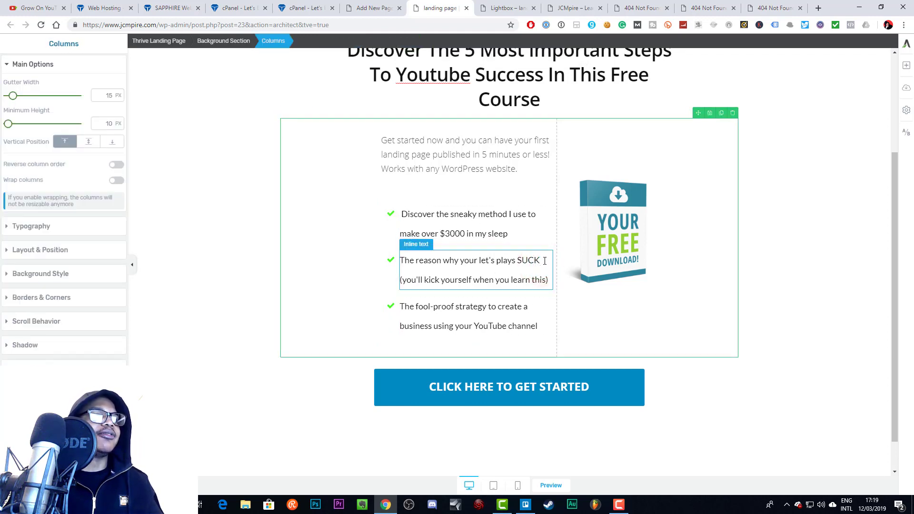
drag(539, 258, 399, 260)
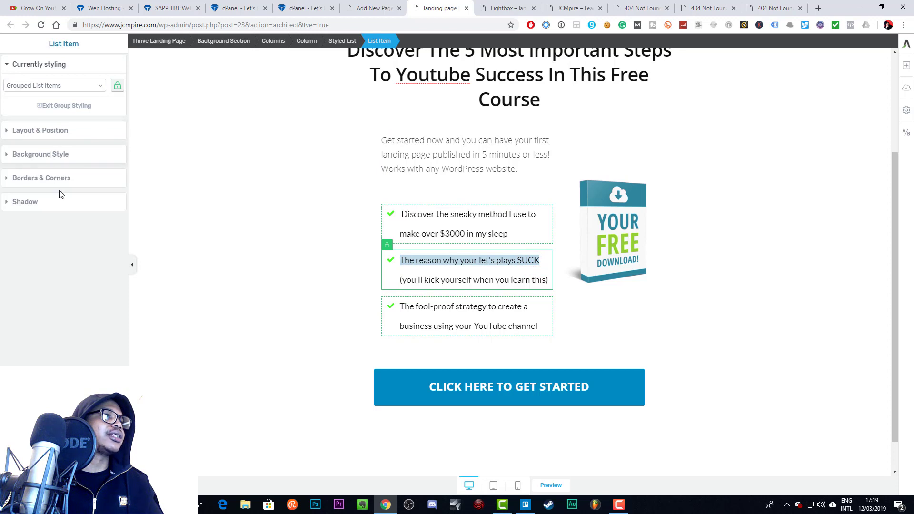
click(456, 258)
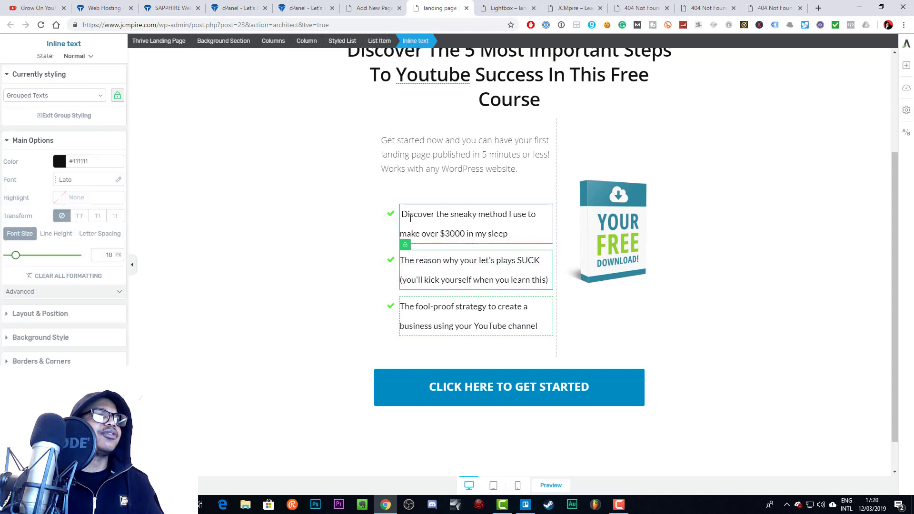
click(410, 218)
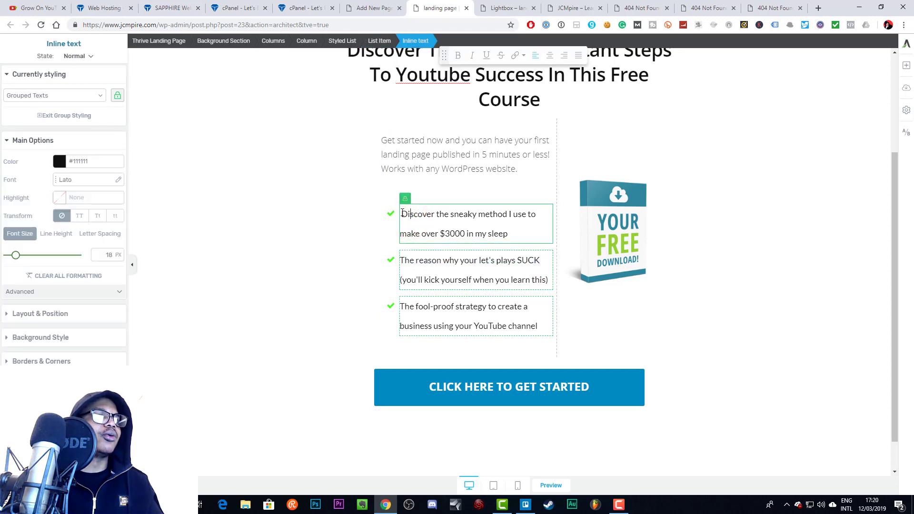
drag(401, 260, 538, 260)
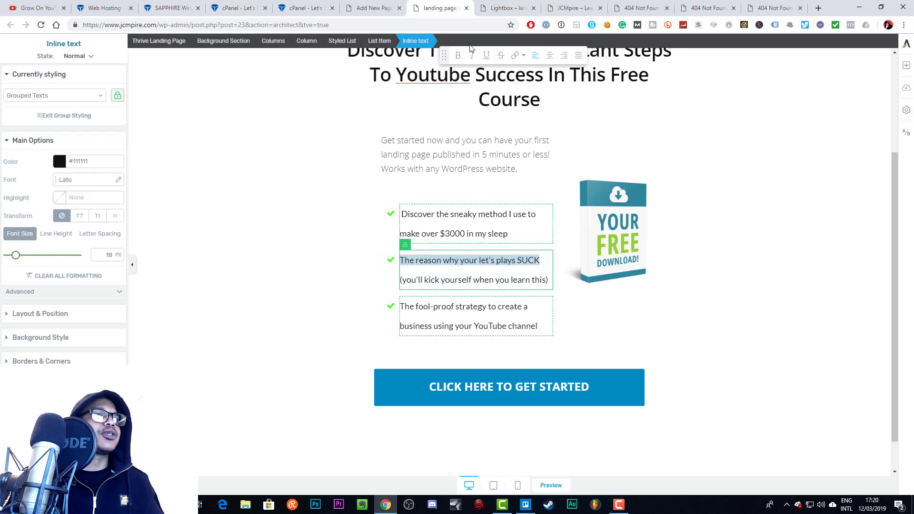
click(455, 57)
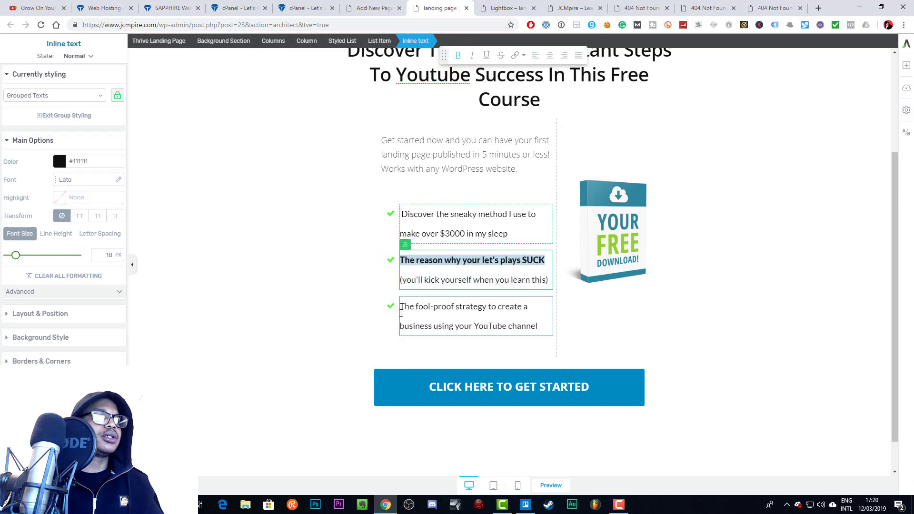
Bold the full text of the third and first items in the styled list
drag(403, 306, 566, 340)
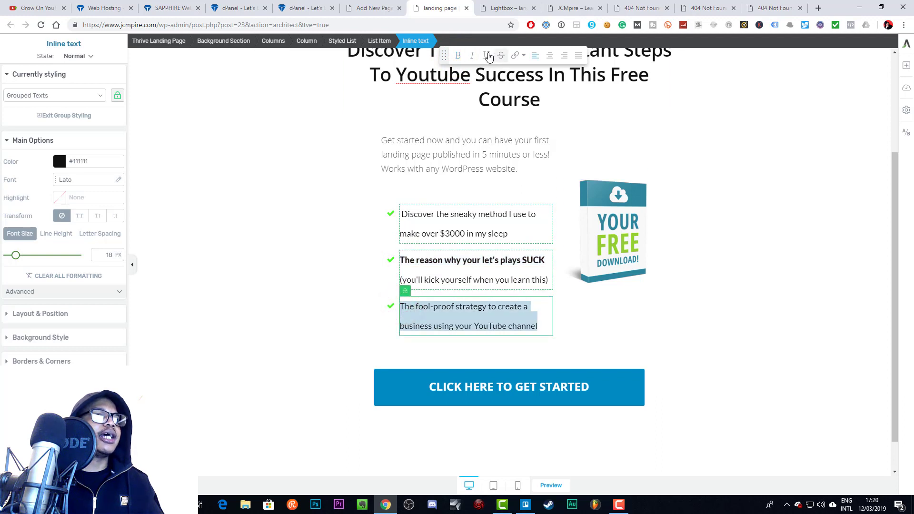
click(456, 57)
triple_click(510, 232)
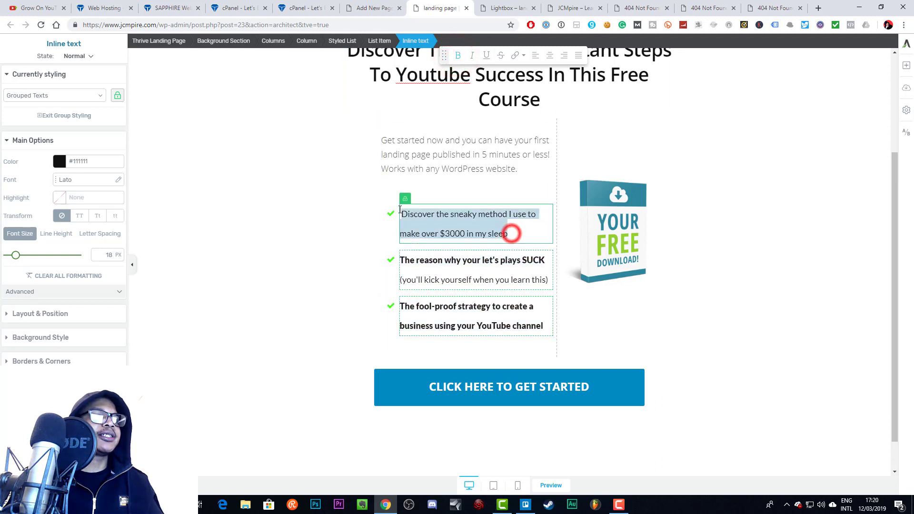
click(457, 55)
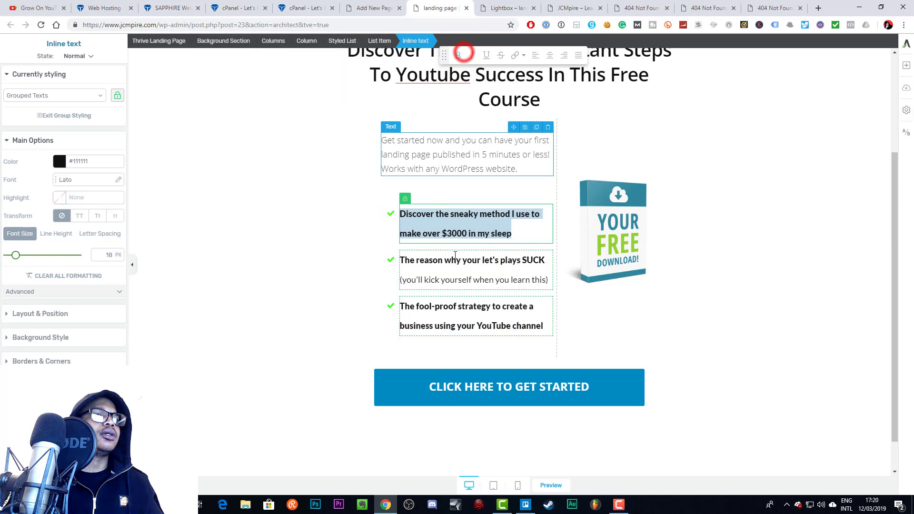
click(488, 265)
Reduce the top margin of the headline text to 1 px
scroll(561, 279, up, 1)
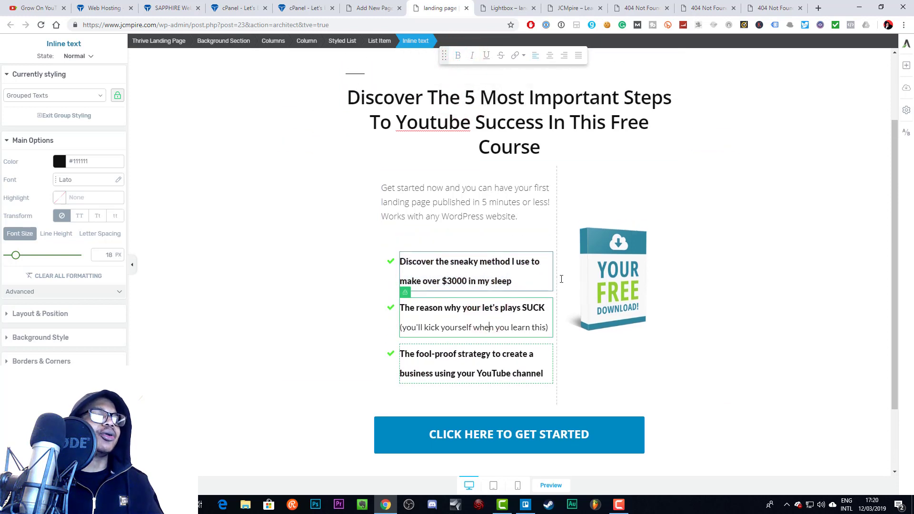
scroll(462, 280, down, 2)
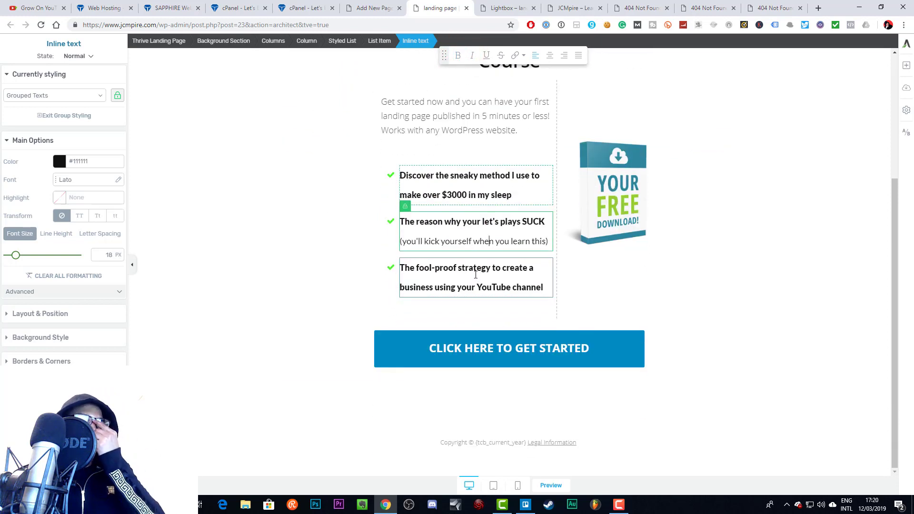
scroll(445, 229, up, 2)
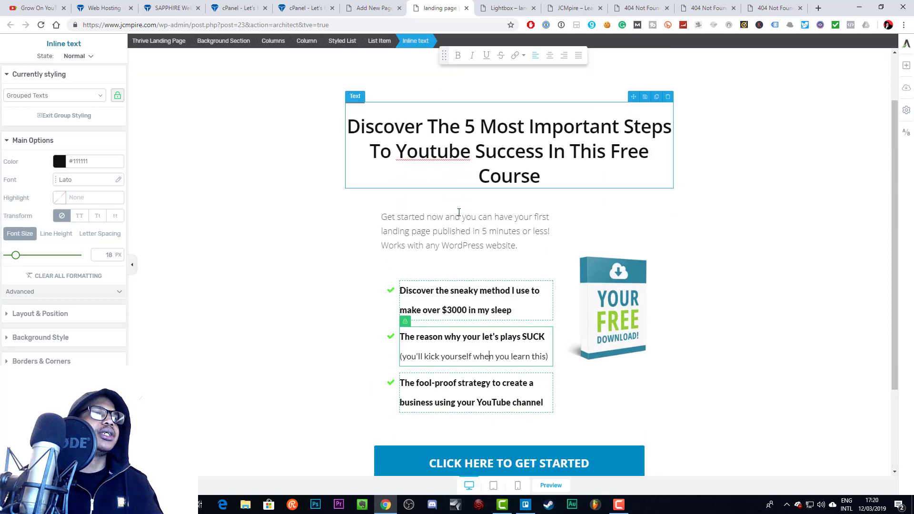
scroll(675, 287, down, 2)
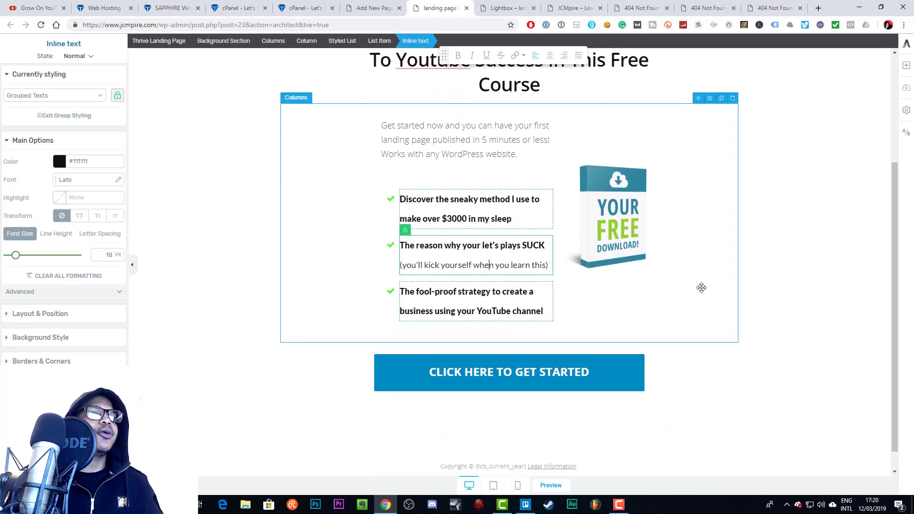
scroll(700, 288, up, 4)
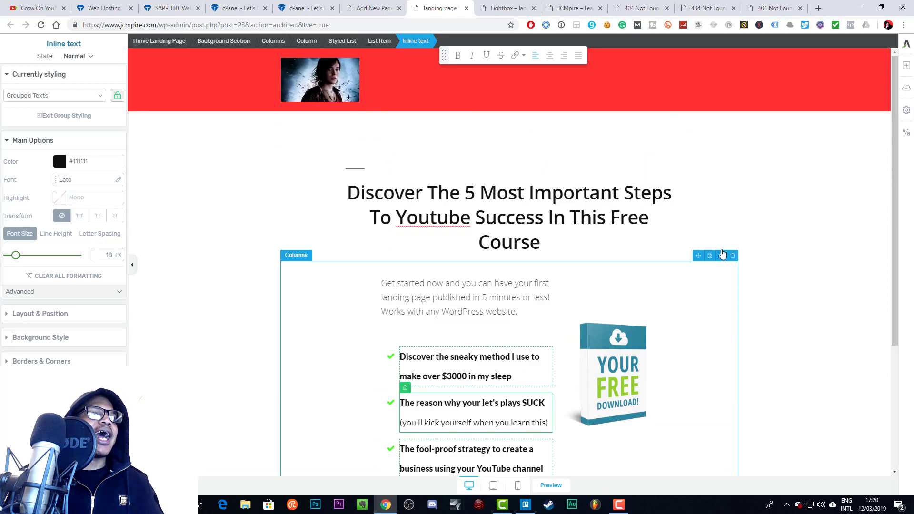
click(458, 204)
click(67, 237)
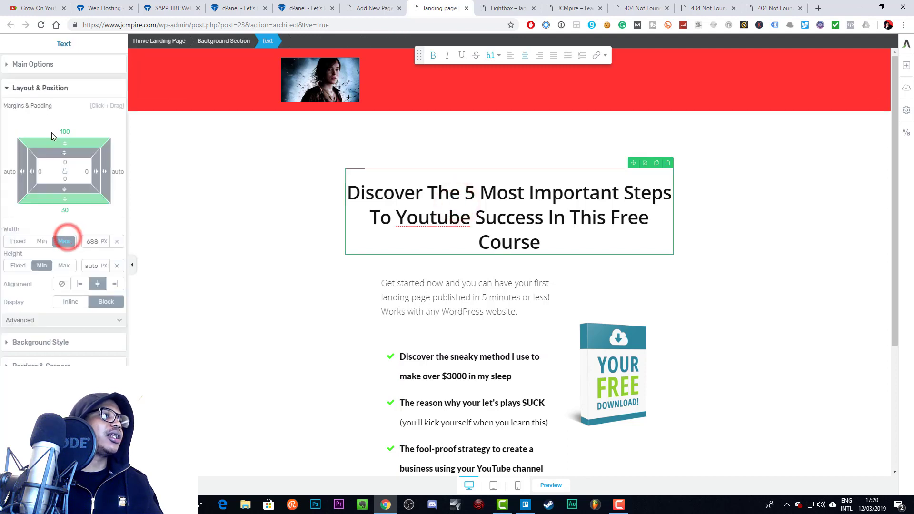
drag(62, 142, 50, 267)
drag(51, 268, 53, 240)
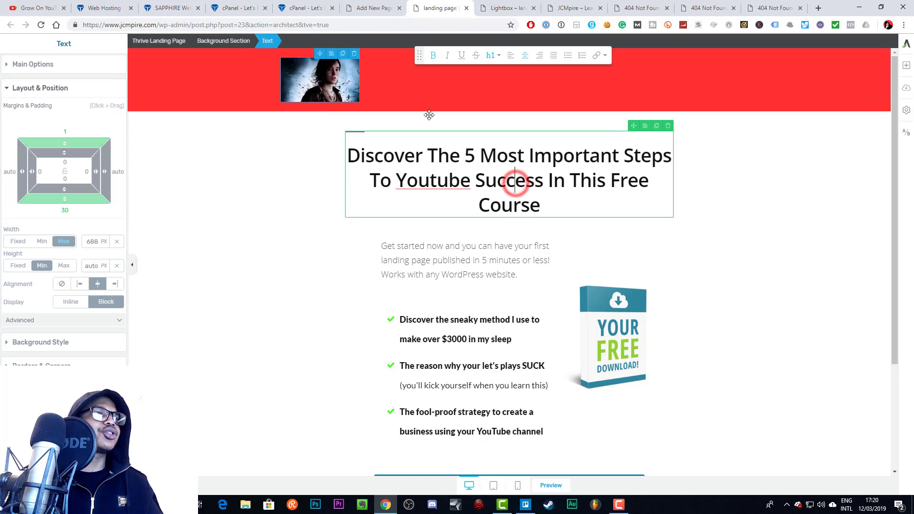
click(731, 181)
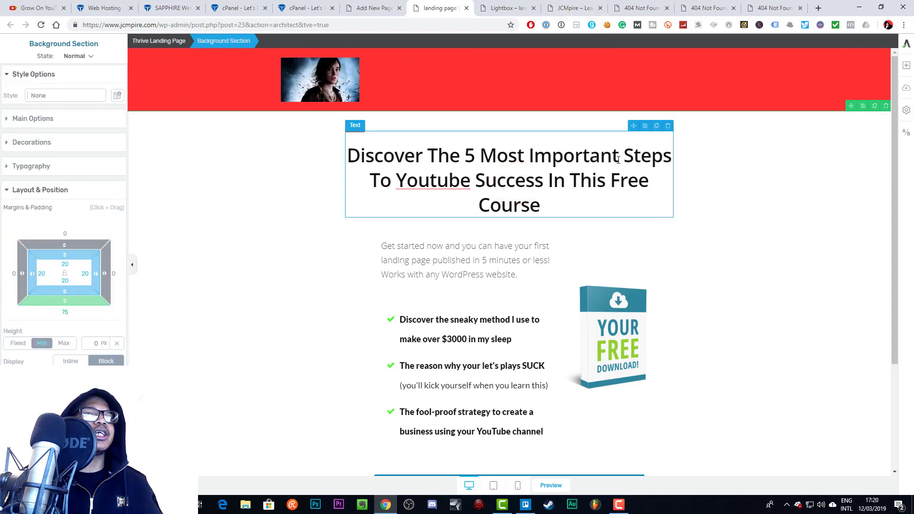
Review the lower part of the landing page and save all changes
scroll(663, 244, down, 3)
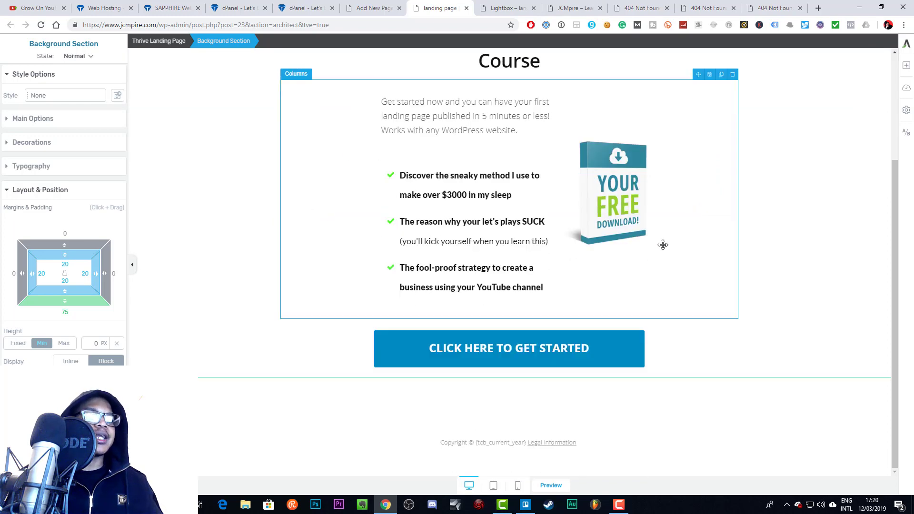
scroll(767, 329, up, 2)
scroll(767, 328, down, 2)
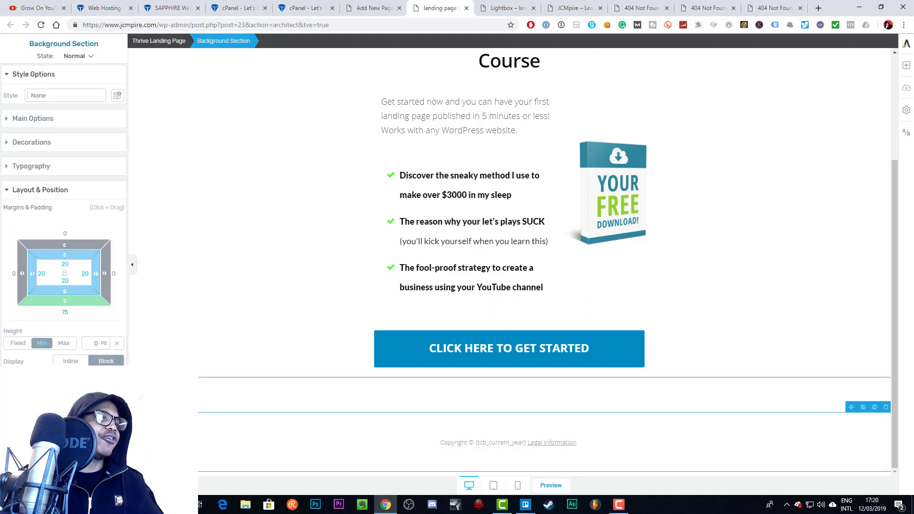
key(ctrl+s)
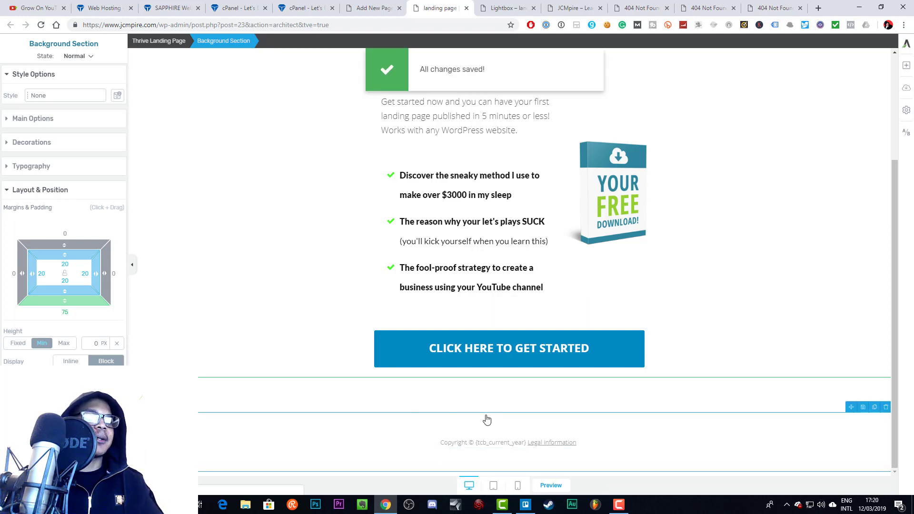
In the mobile view, set the top margin of the column holding the product image to -26 px
click(518, 487)
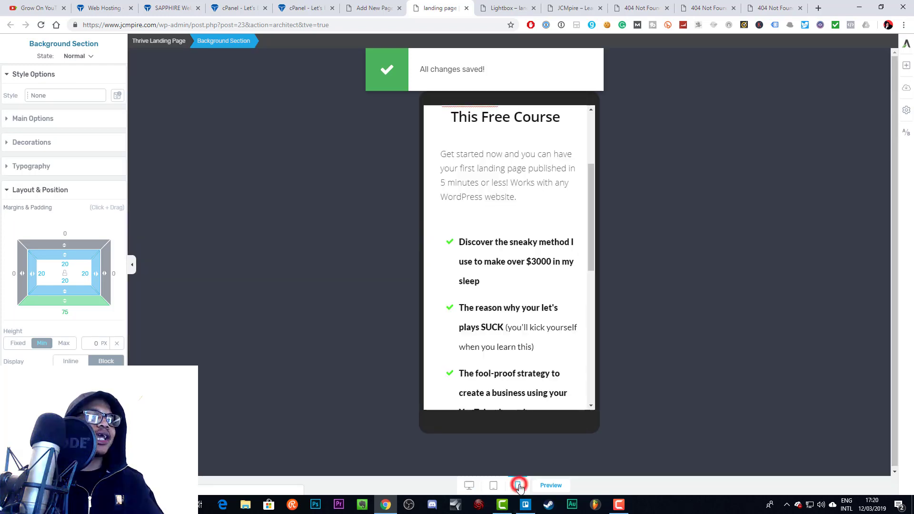
scroll(527, 298, up, 3)
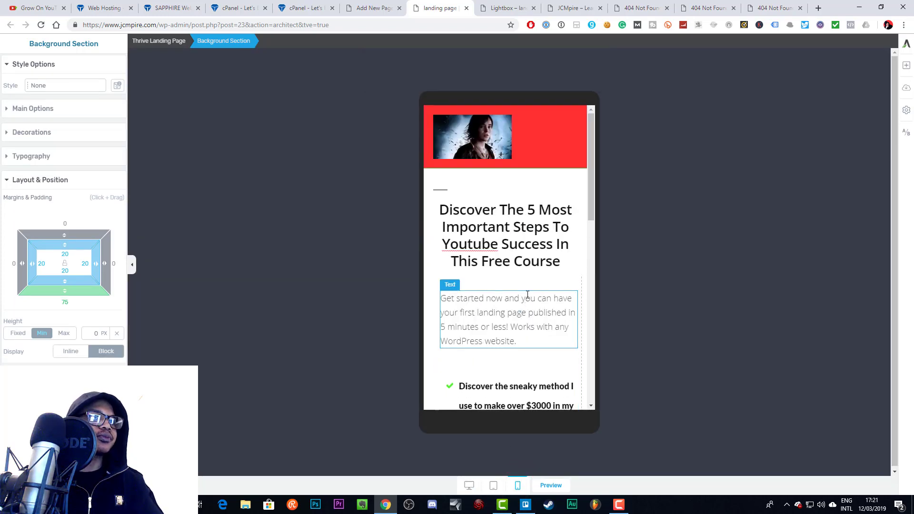
scroll(514, 233, down, 10)
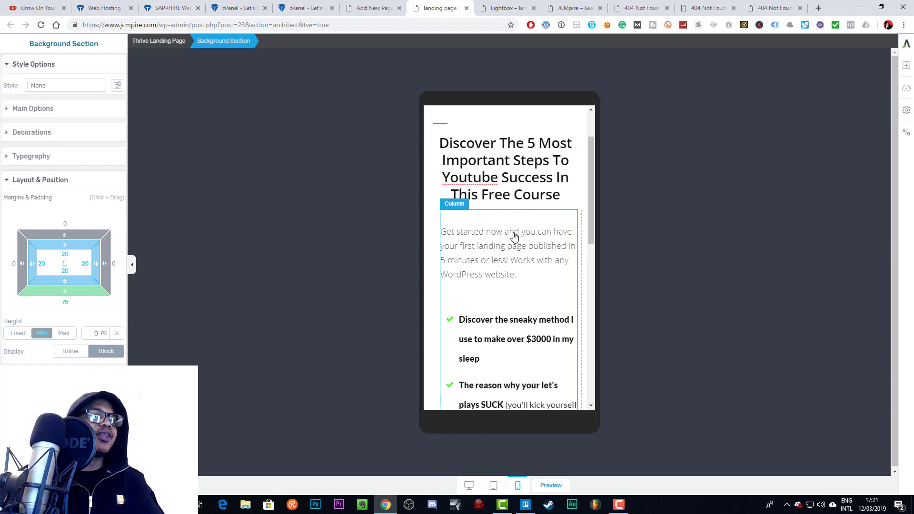
scroll(514, 236, up, 2)
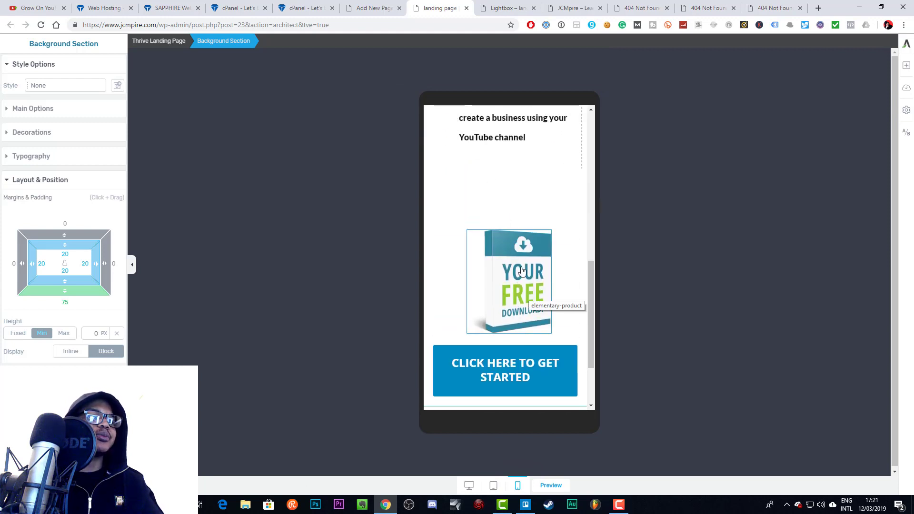
scroll(517, 242, up, 1)
click(507, 303)
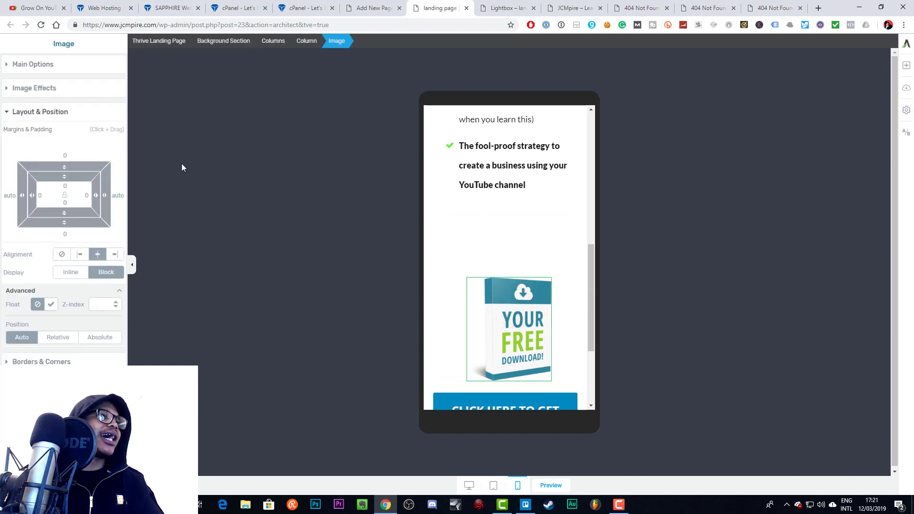
click(305, 41)
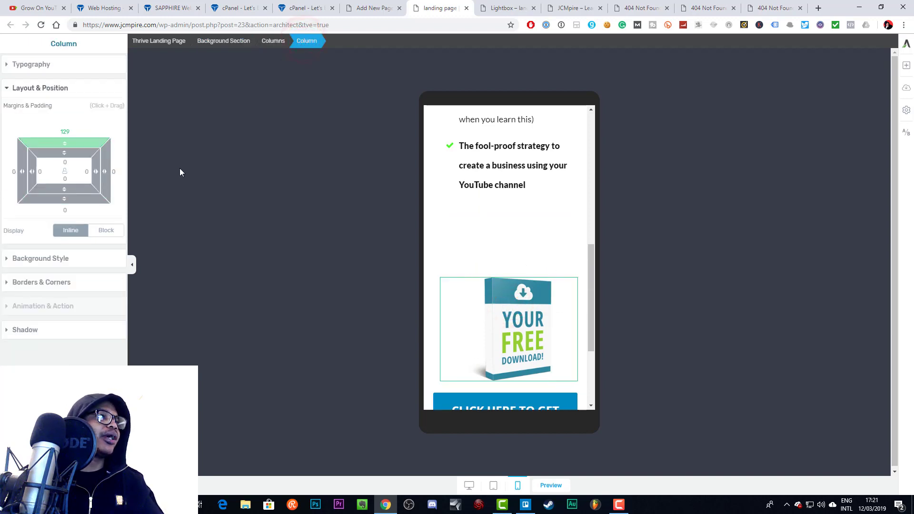
drag(60, 145, 97, 297)
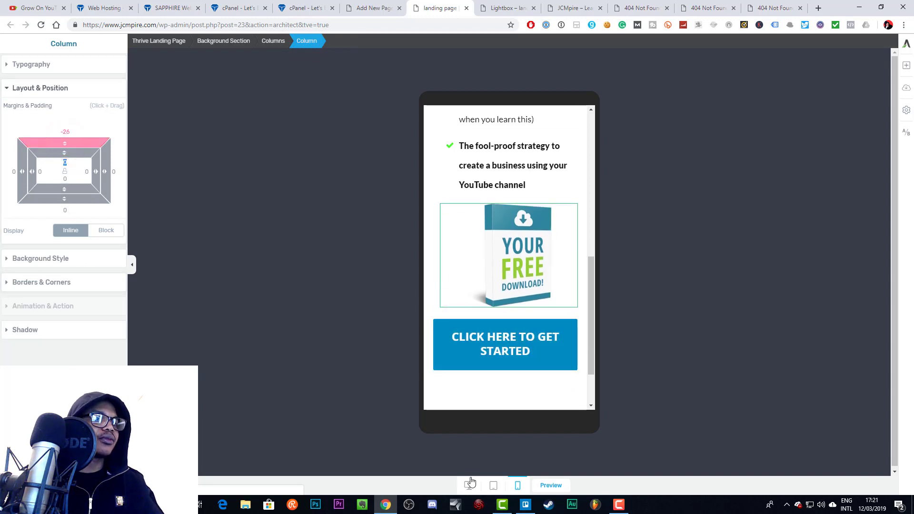
Compare the product image placement and overall page layout in the desktop and mobile views
click(467, 492)
click(623, 197)
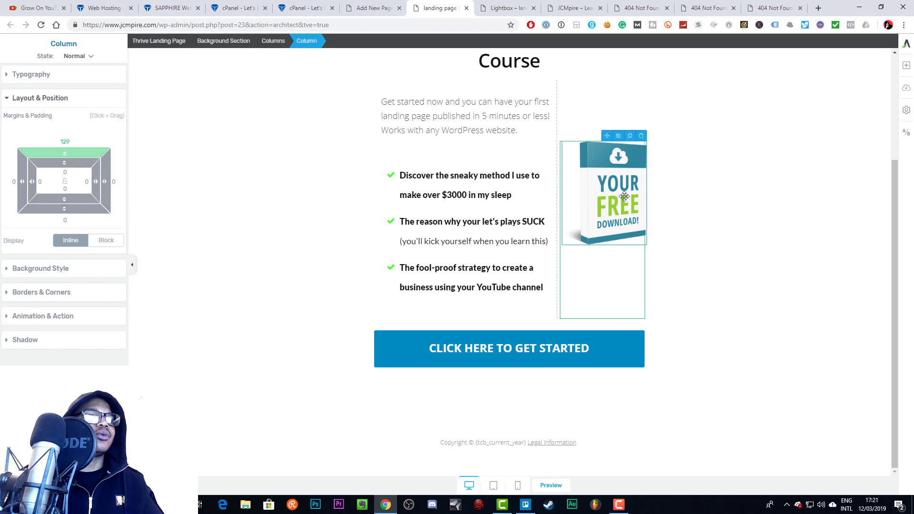
scroll(668, 243, up, 3)
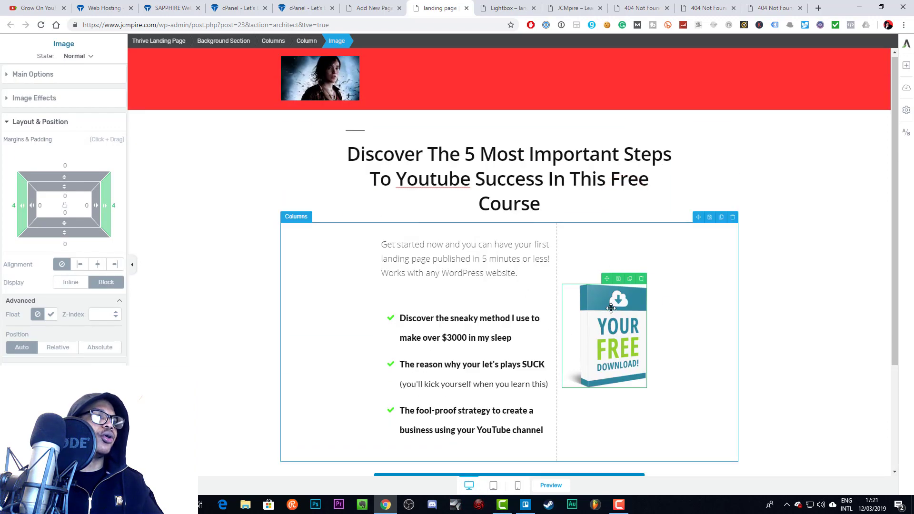
click(771, 321)
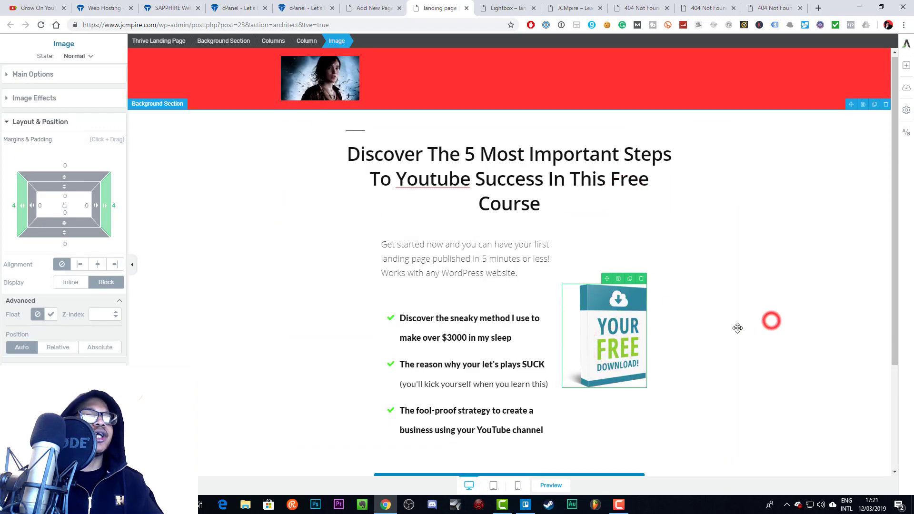
scroll(724, 320, down, 2)
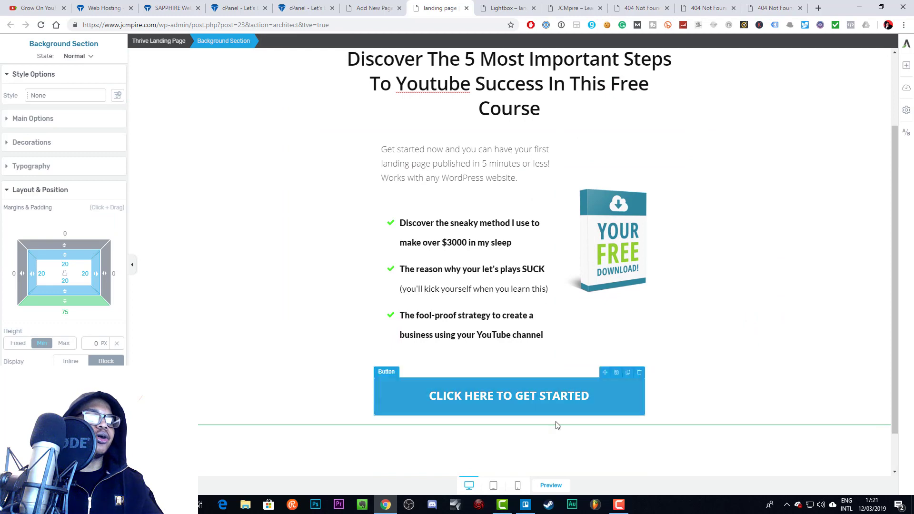
click(518, 486)
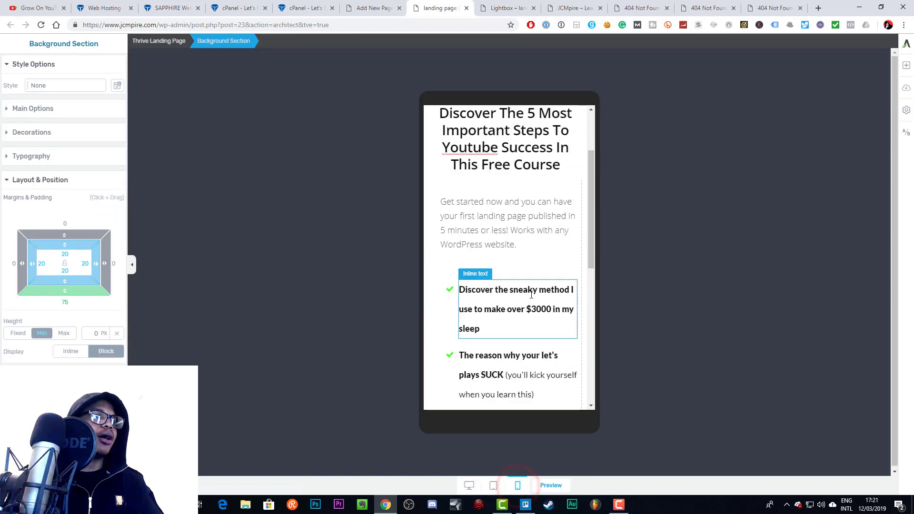
scroll(534, 298, down, 5)
scroll(534, 298, up, 8)
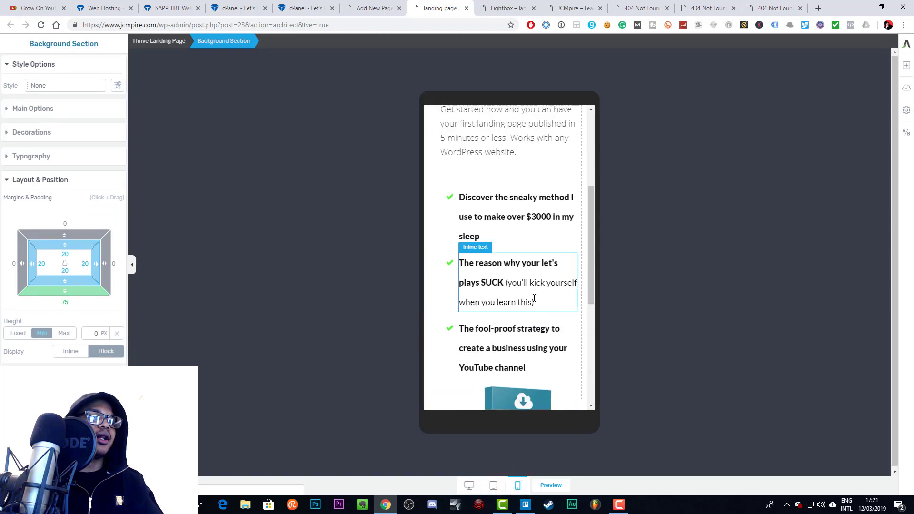
scroll(534, 298, down, 5)
scroll(446, 203, up, 6)
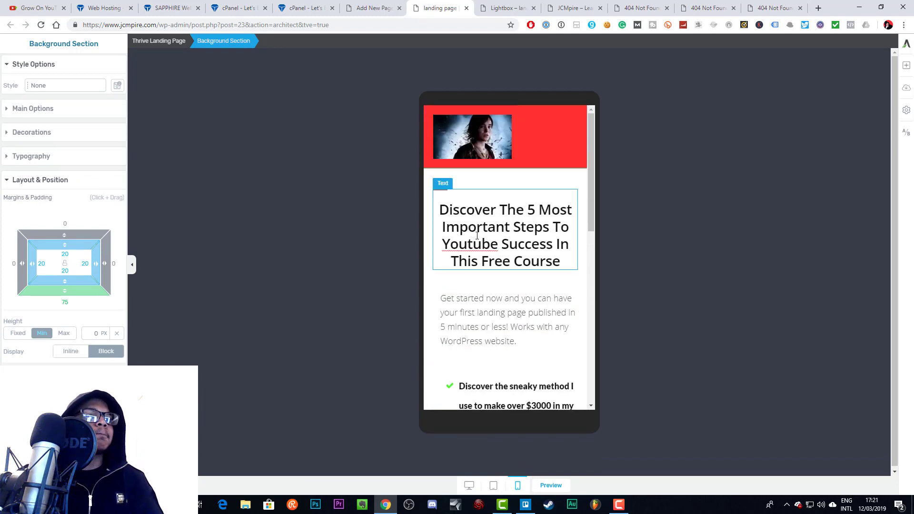
scroll(559, 291, down, 5)
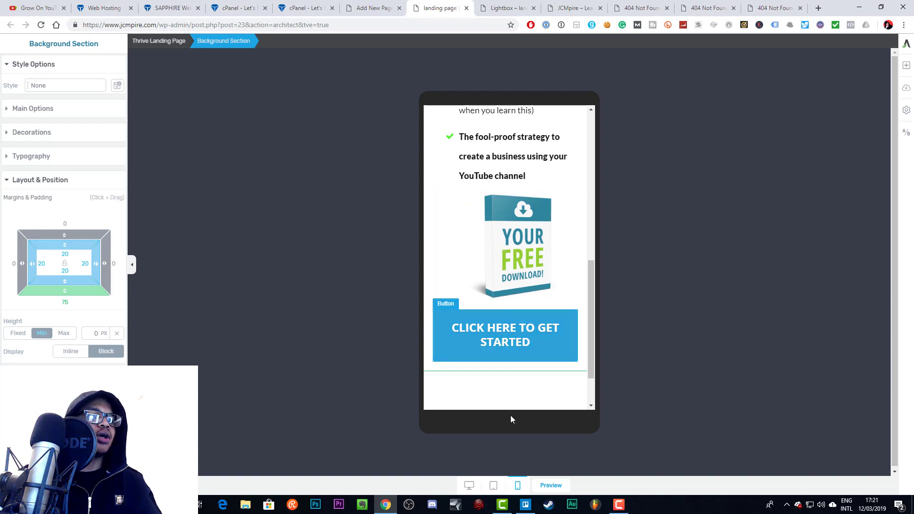
Check the intro text, bullet list, product image and call-to-action button in both mobile and desktop views
scroll(545, 249, up, 6)
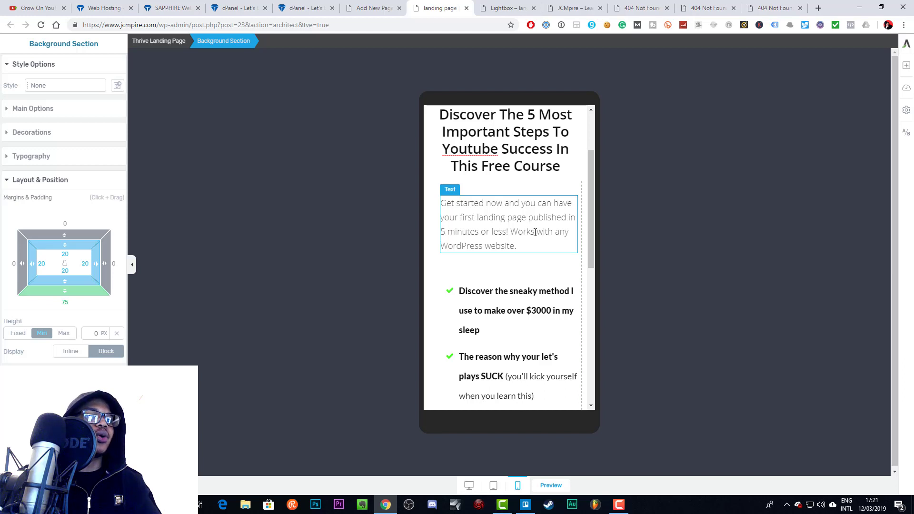
click(532, 232)
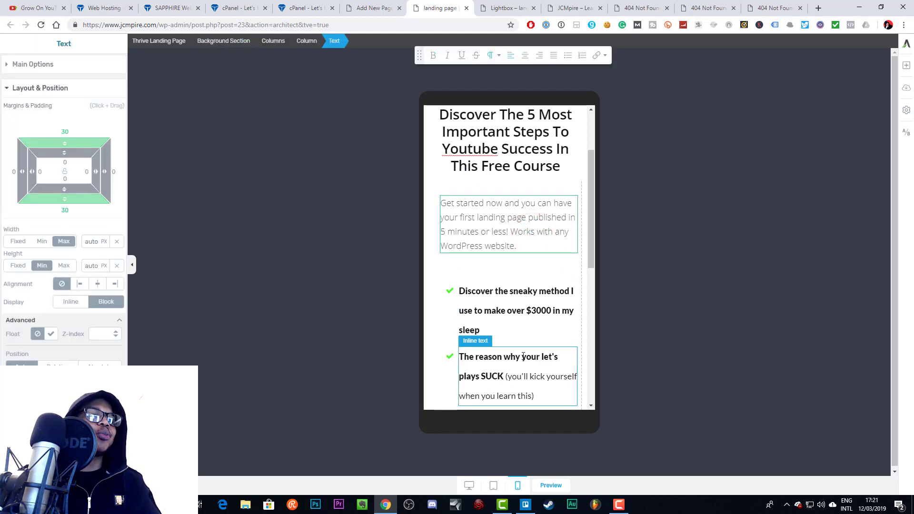
scroll(523, 333, down, 4)
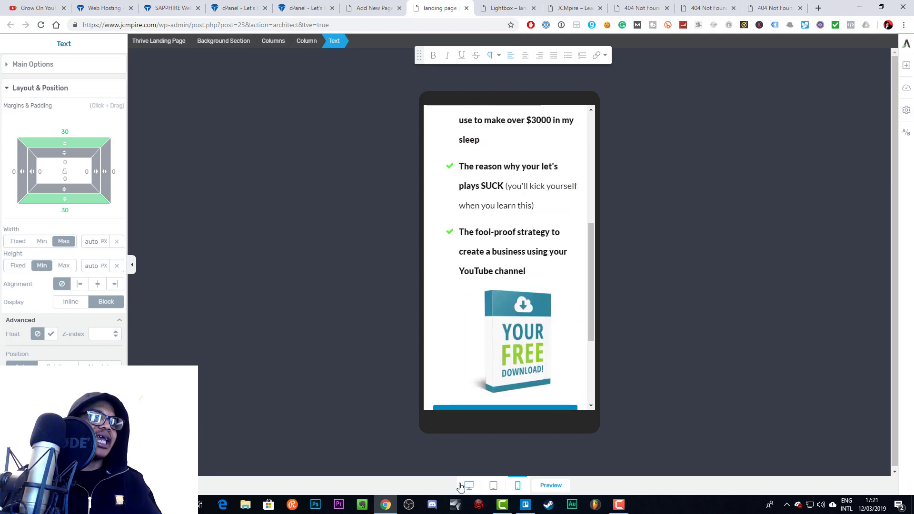
click(468, 485)
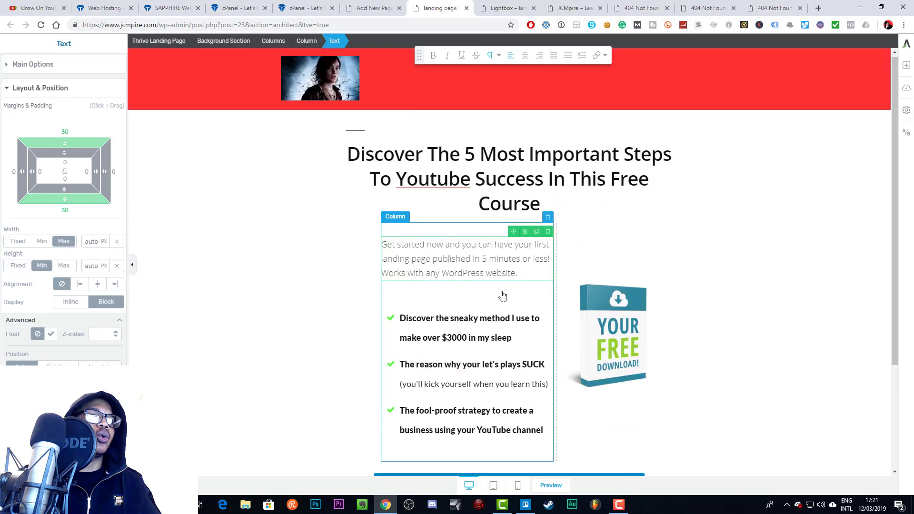
scroll(502, 296, down, 3)
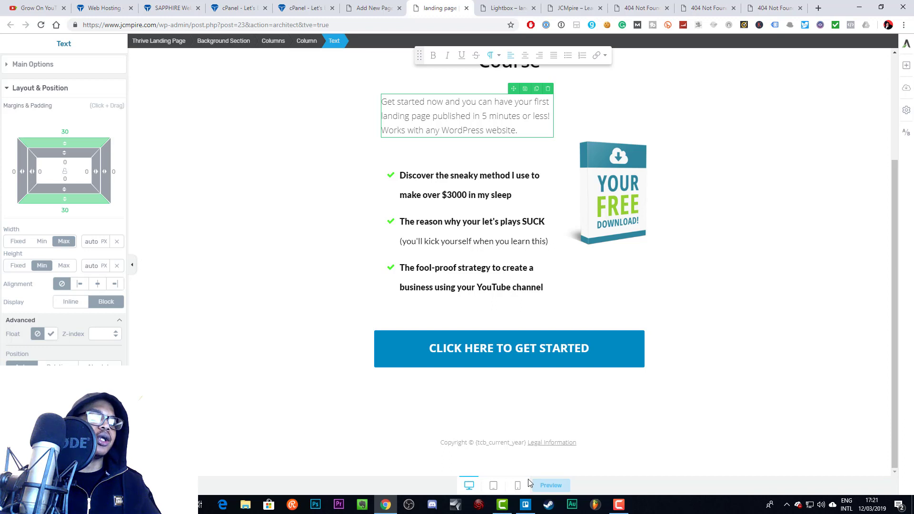
click(517, 485)
scroll(541, 291, down, 10)
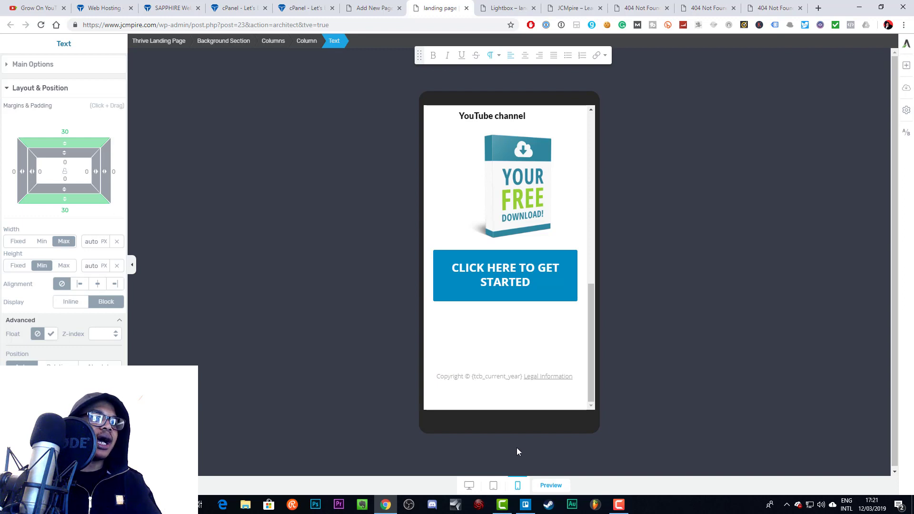
click(474, 485)
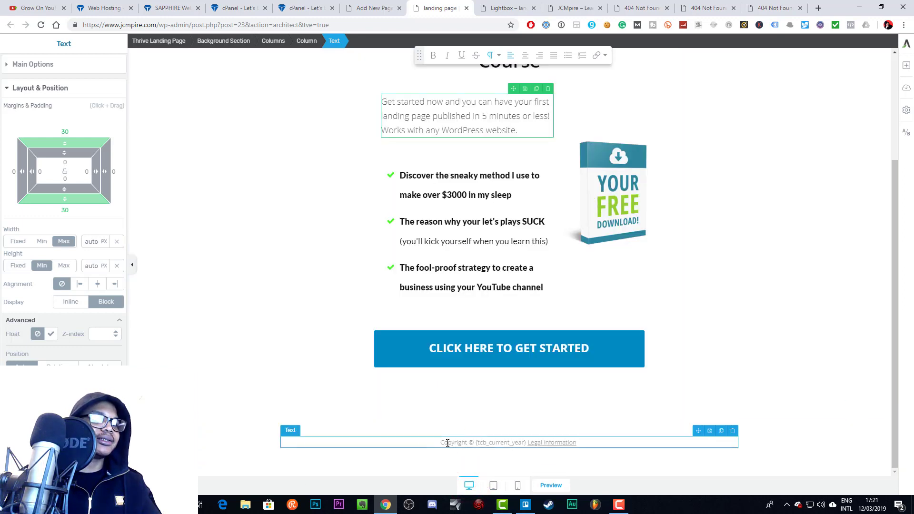
Insert the brand name "JCMpire" before the word Copyright in the footer text
click(443, 443)
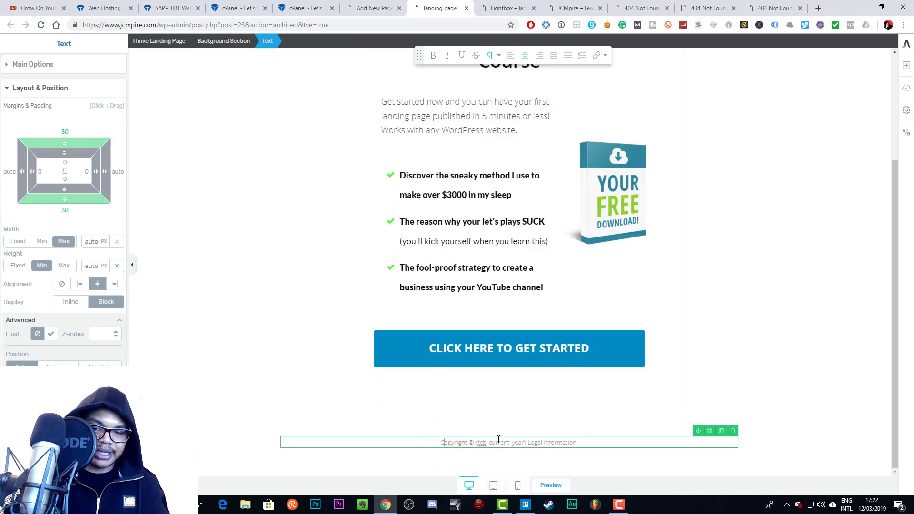
text(Jcm)
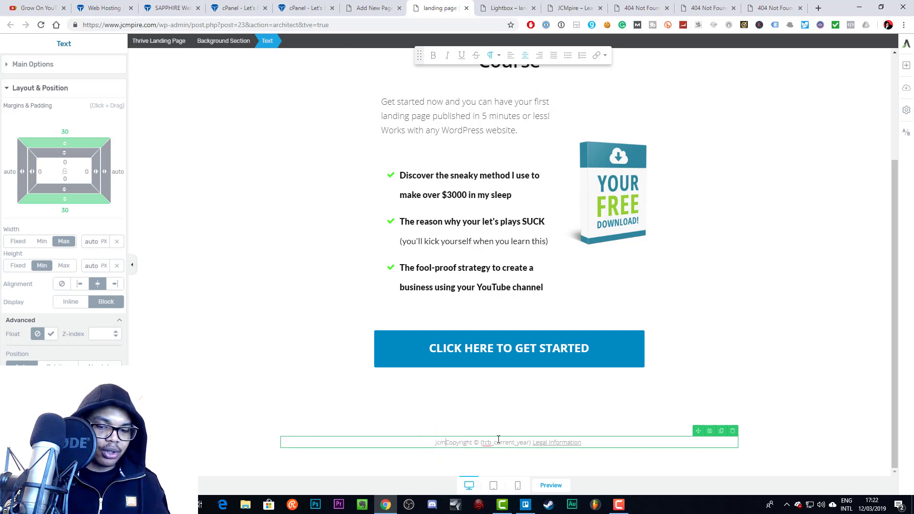
text(pire)
key(BackSpace)
key(BackSpace)
key(BackSpace)
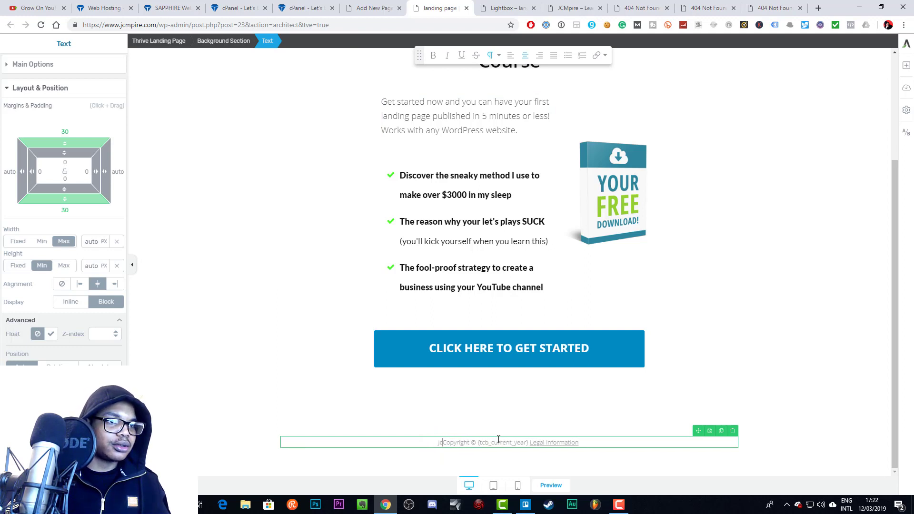
text(CMp)
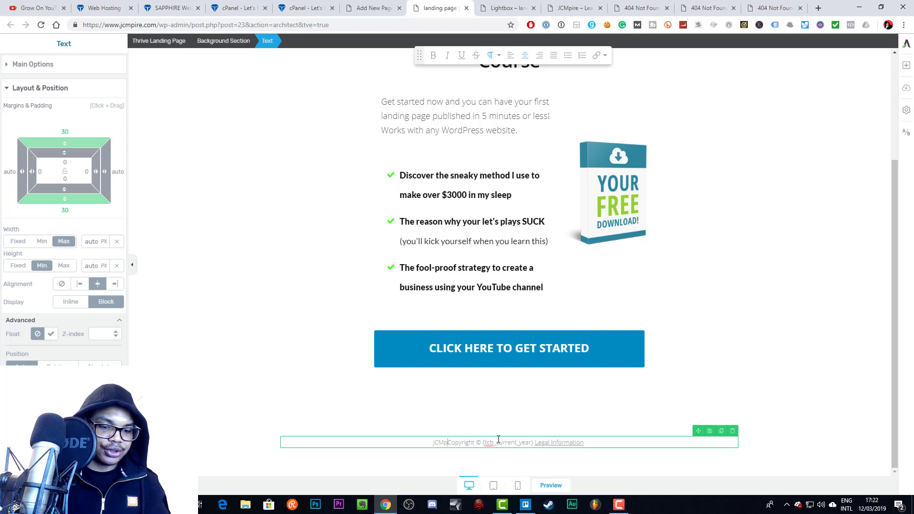
text(ire)
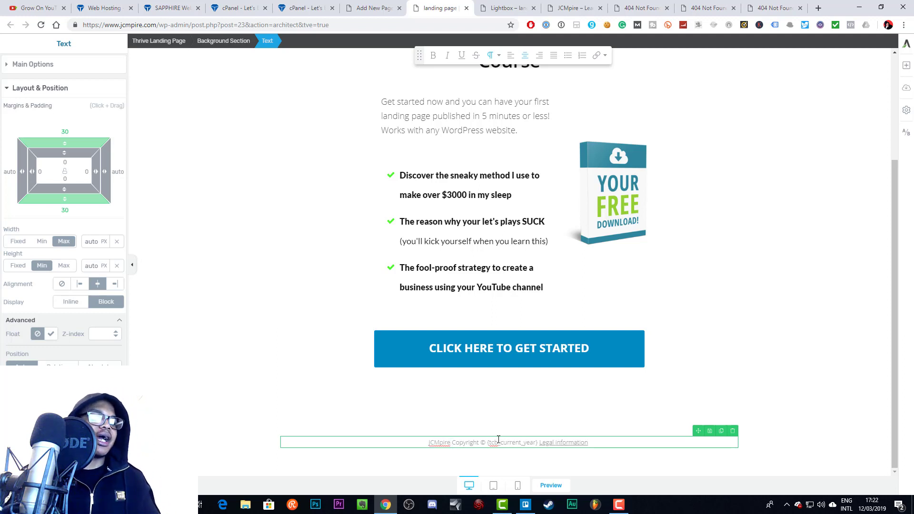
Examine the current-year placeholder and the Legal Information link in the footer text
drag(494, 444, 524, 444)
click(565, 443)
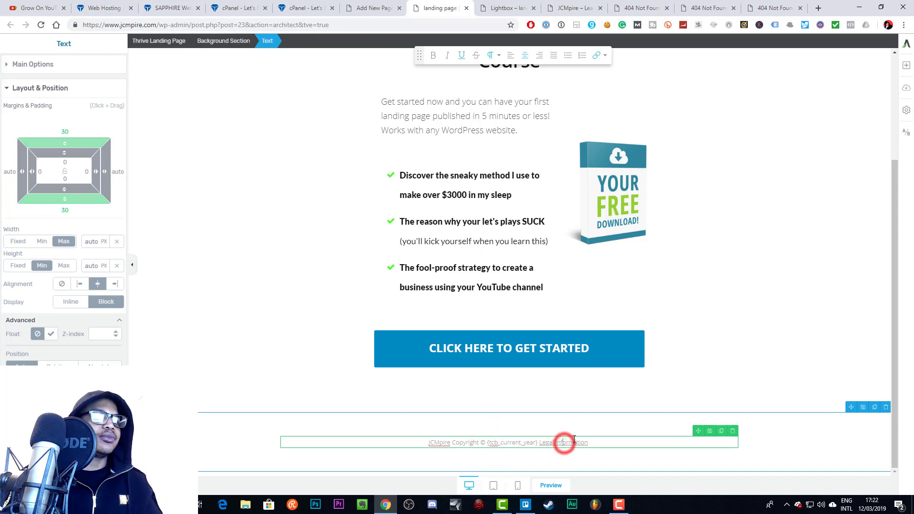
drag(589, 442, 544, 447)
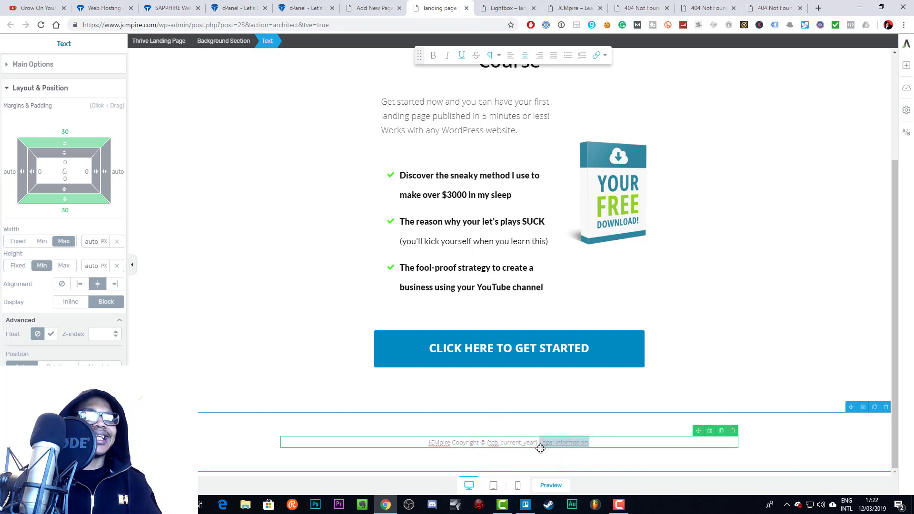
click(600, 443)
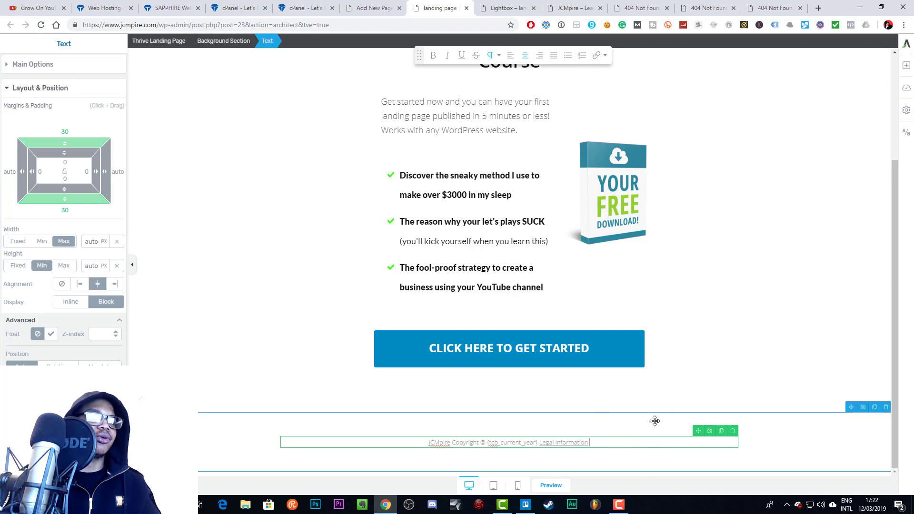
scroll(743, 293, up, 3)
scroll(626, 288, down, 3)
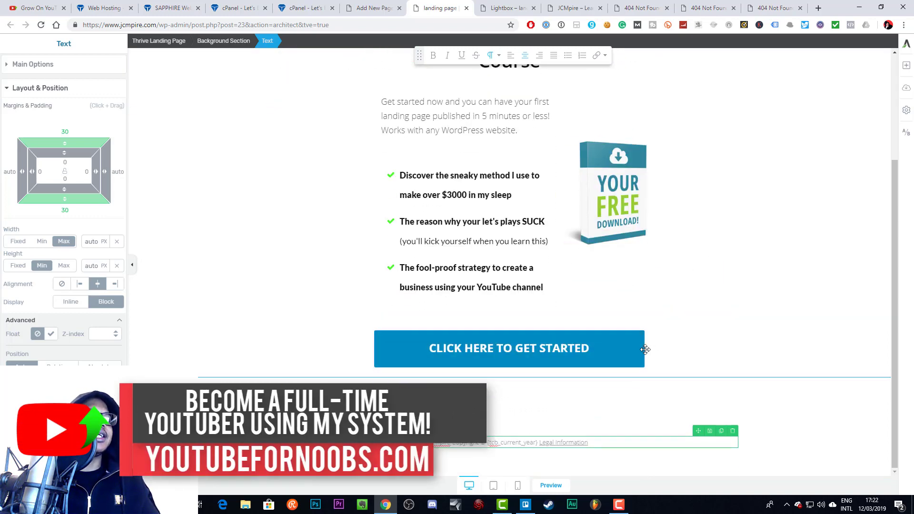
Set the master color of the "Click here to get started" button to #ff3333
click(639, 350)
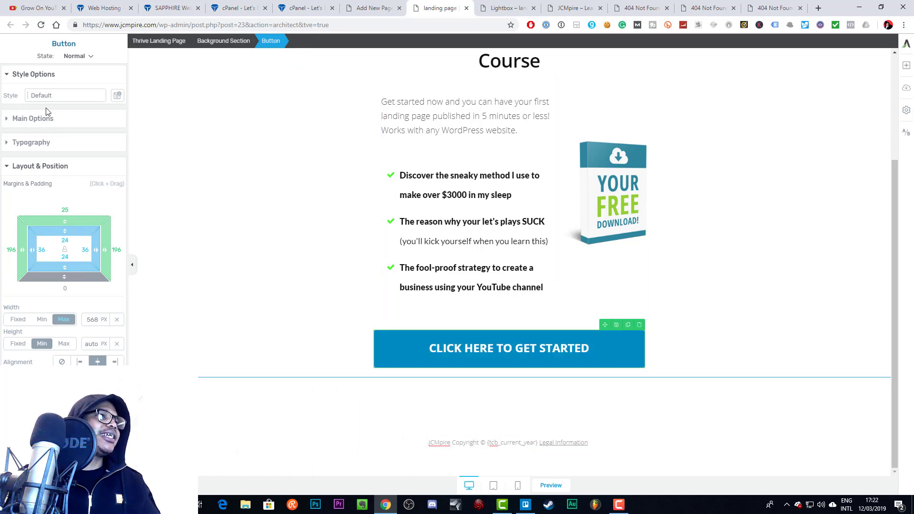
click(46, 122)
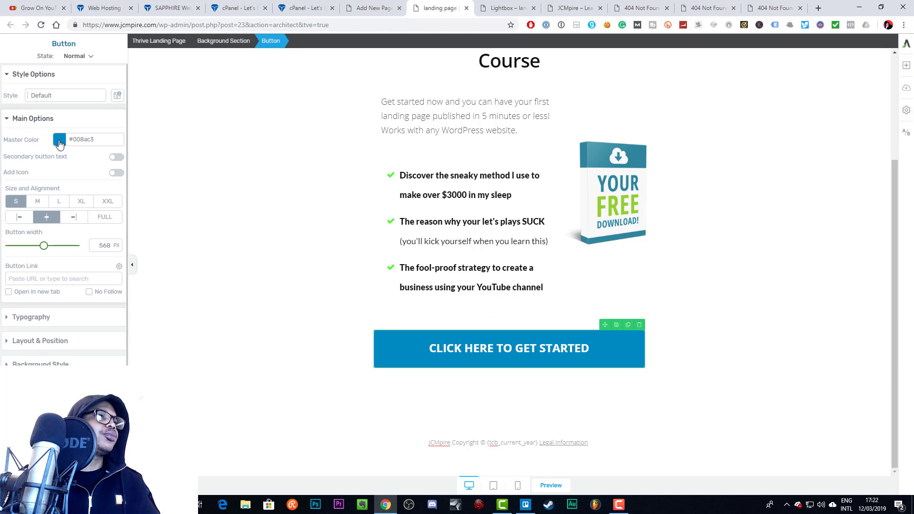
click(60, 141)
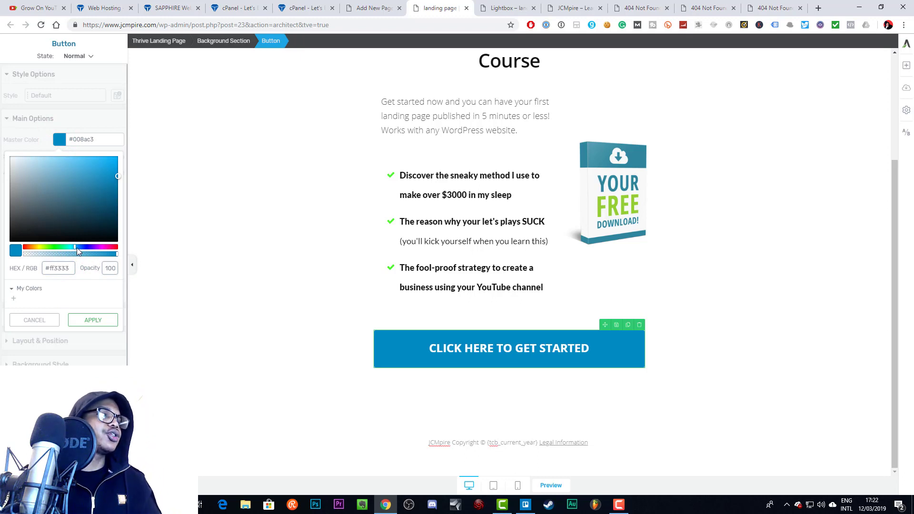
click(92, 320)
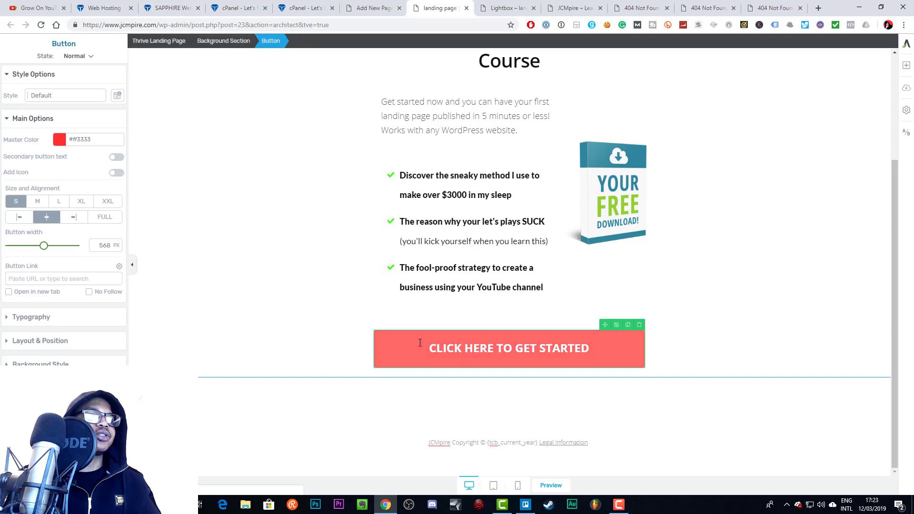
Switch the call-to-action button to its hover state and review its master color and background settings
click(77, 56)
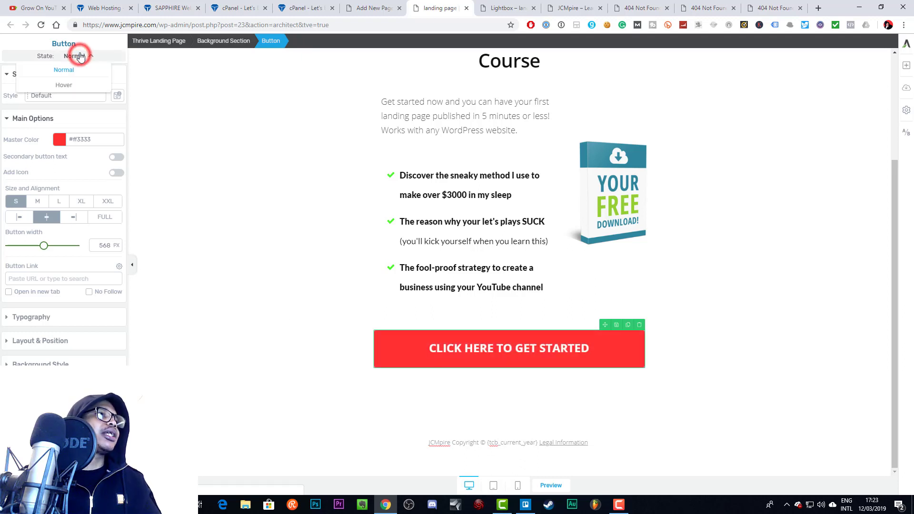
click(78, 84)
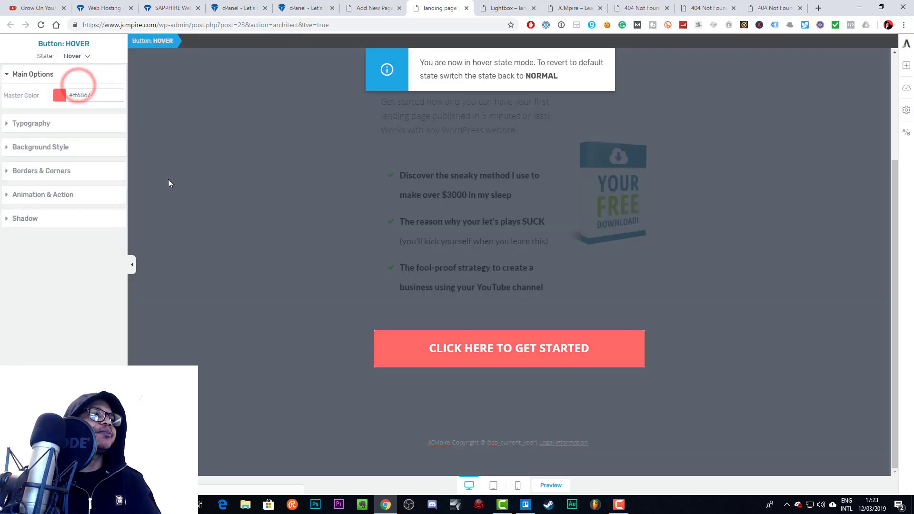
click(25, 192)
click(40, 145)
click(47, 126)
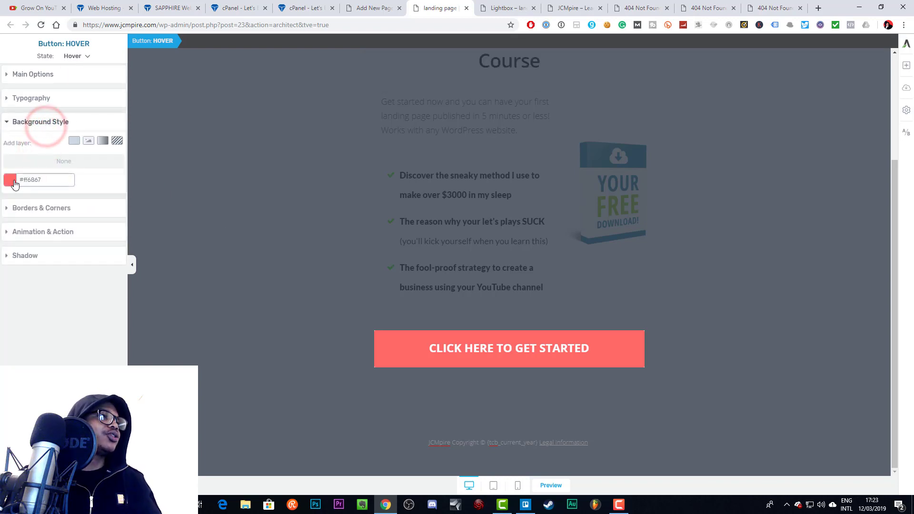
click(33, 77)
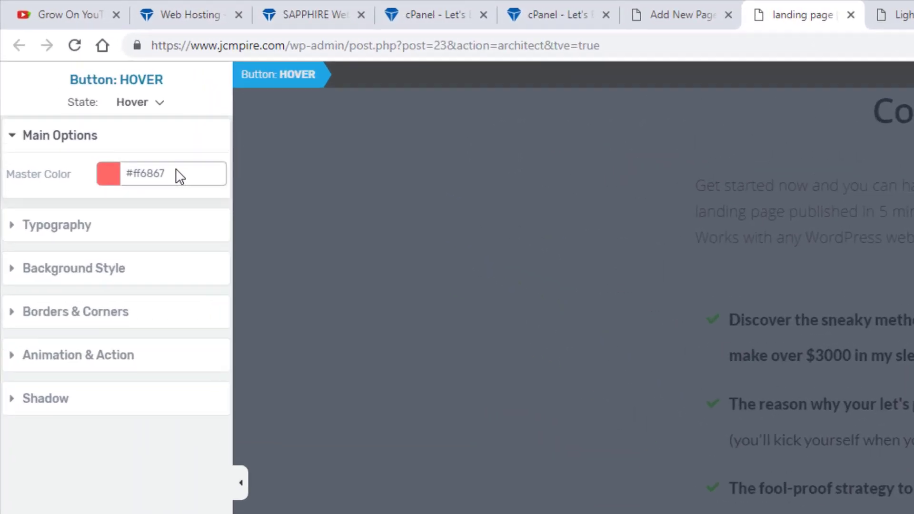
click(90, 96)
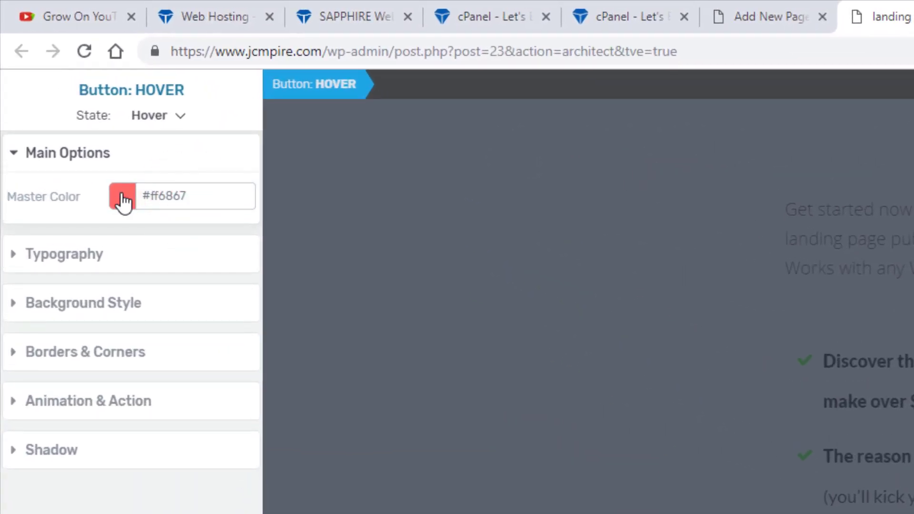
Add a solid #ffffff background layer at 14% opacity to the button's hover state, then return to the normal state
click(85, 304)
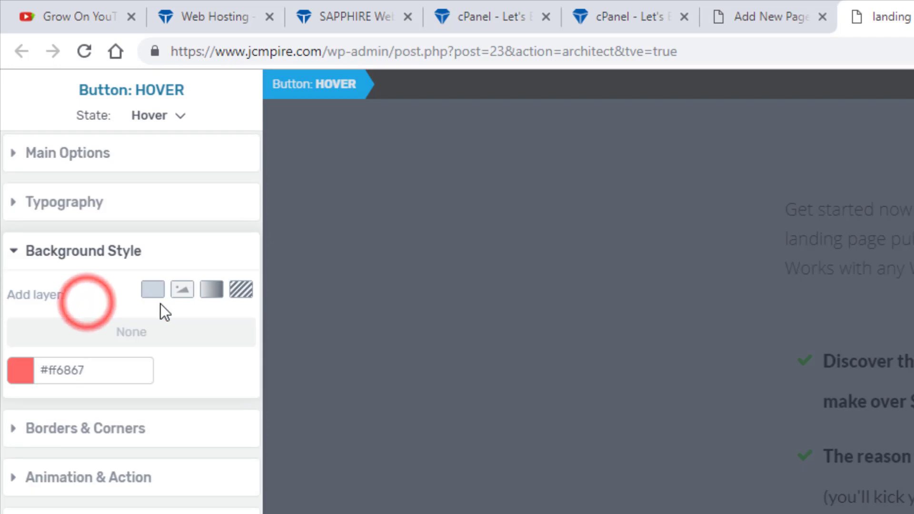
click(152, 294)
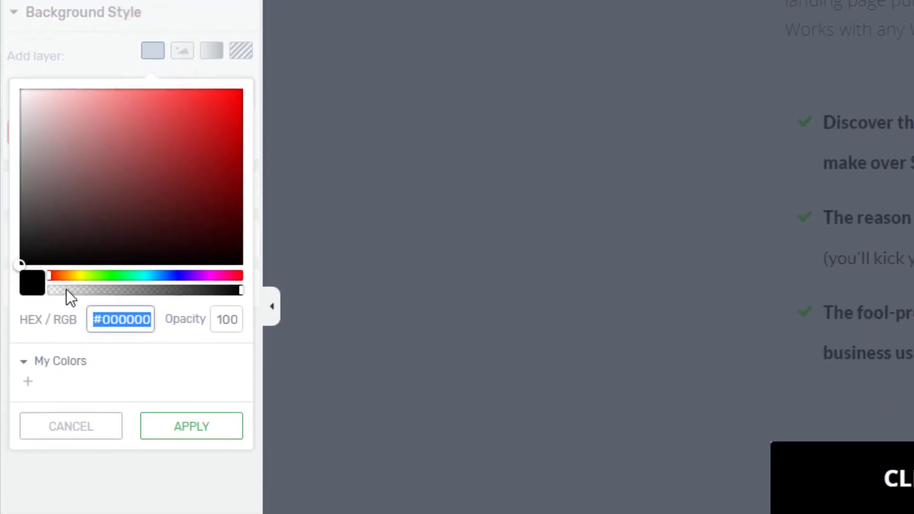
drag(92, 158, 3, 15)
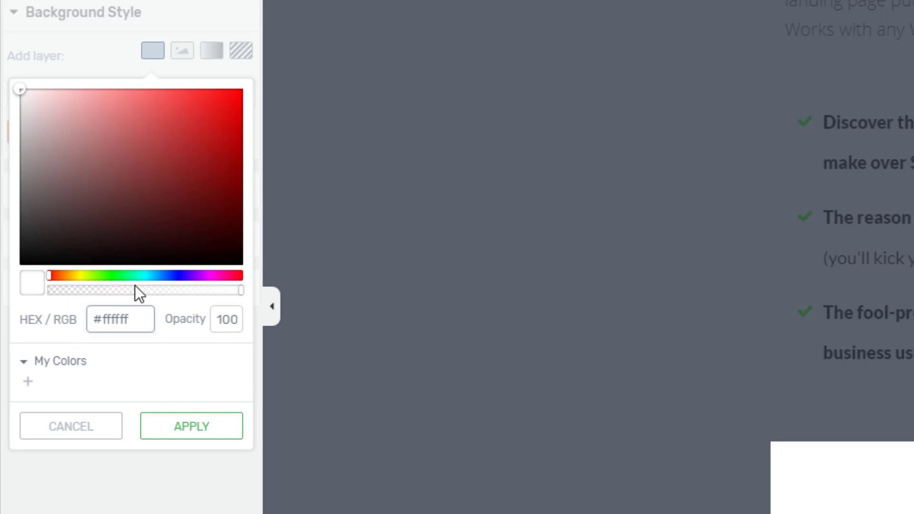
drag(135, 290, 75, 290)
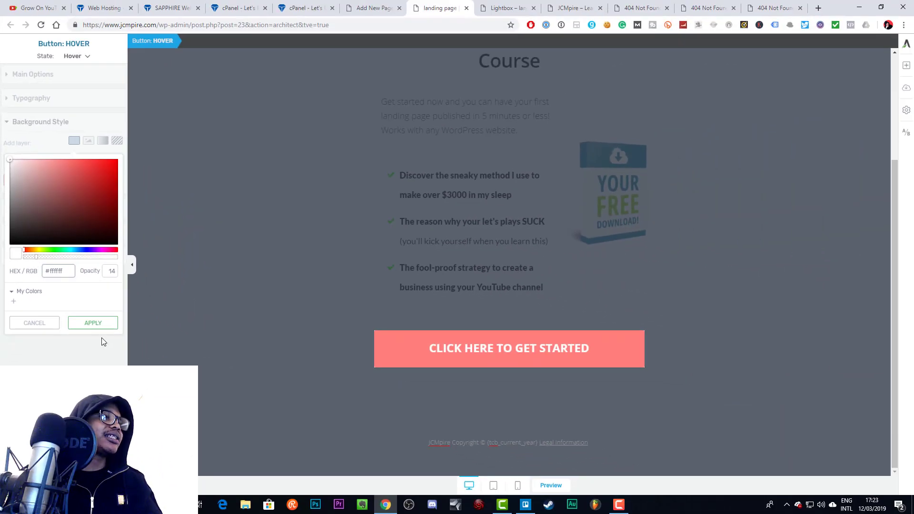
click(98, 323)
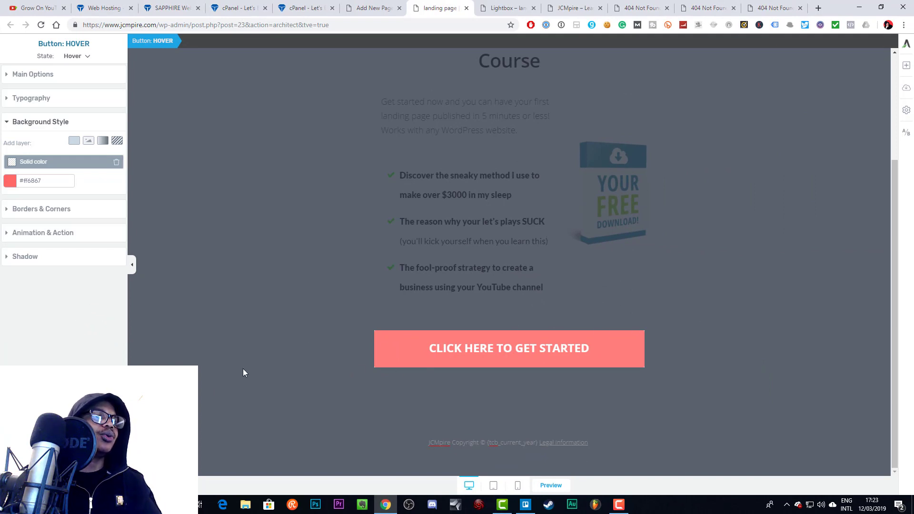
click(86, 56)
click(78, 72)
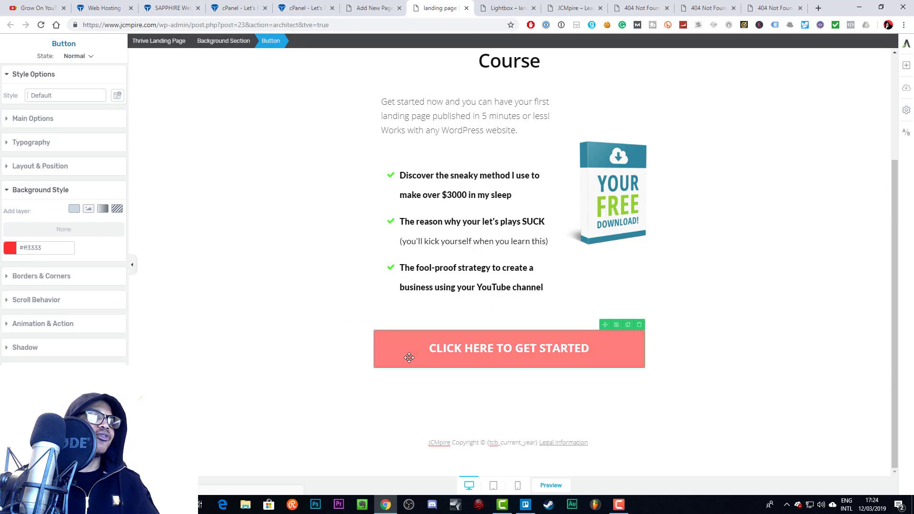
Reopen the button's hover state and inspect its background layer and master color
click(85, 56)
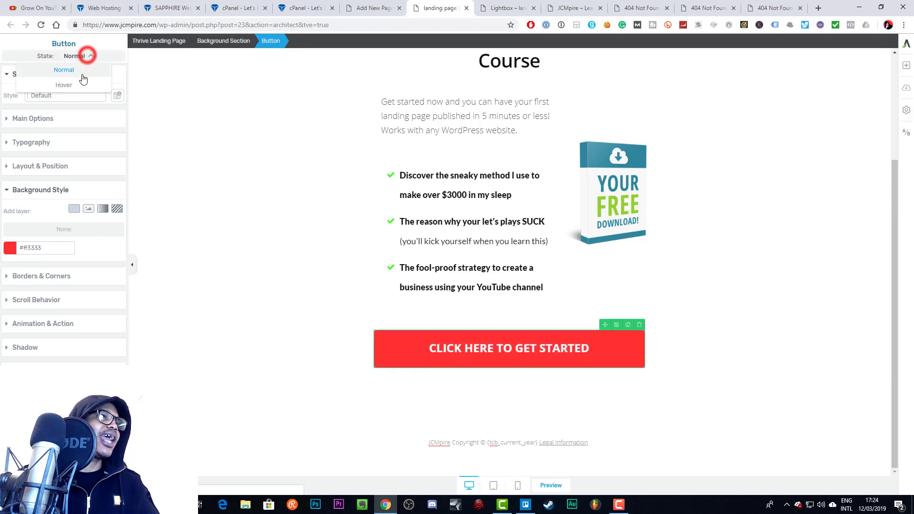
click(76, 86)
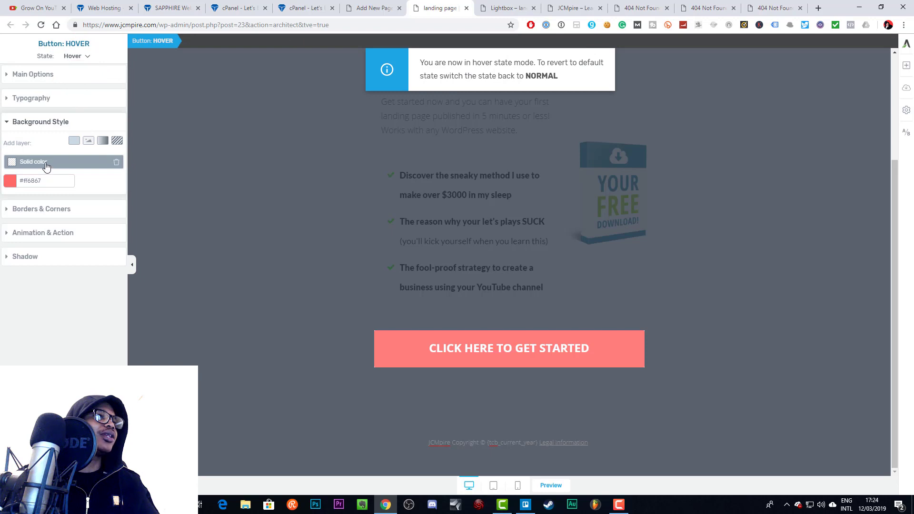
click(34, 181)
click(42, 75)
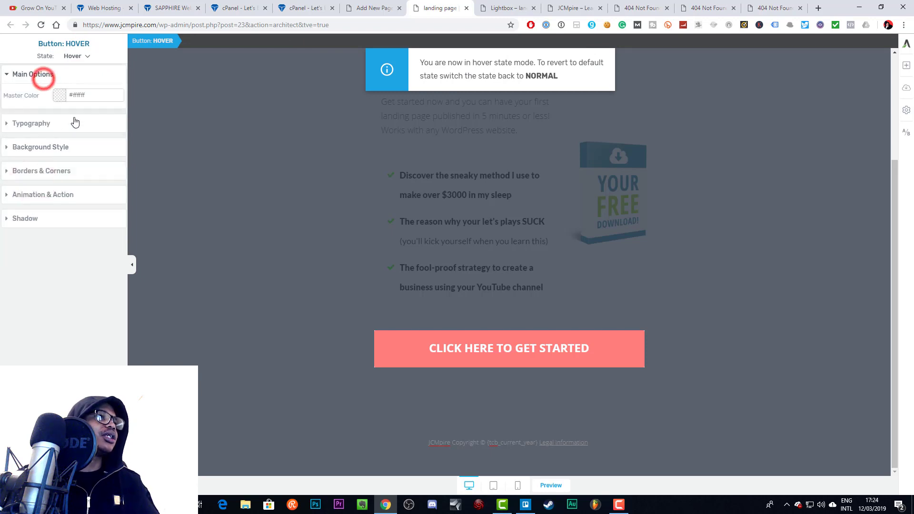
click(41, 74)
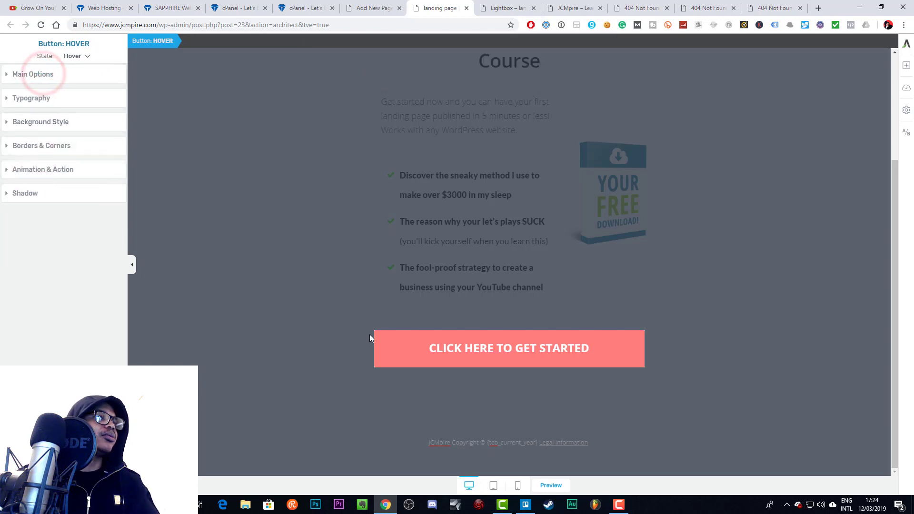
Set the solid background color of the button's hover state to #ff3333, save the page and return to the normal state
click(393, 349)
click(43, 77)
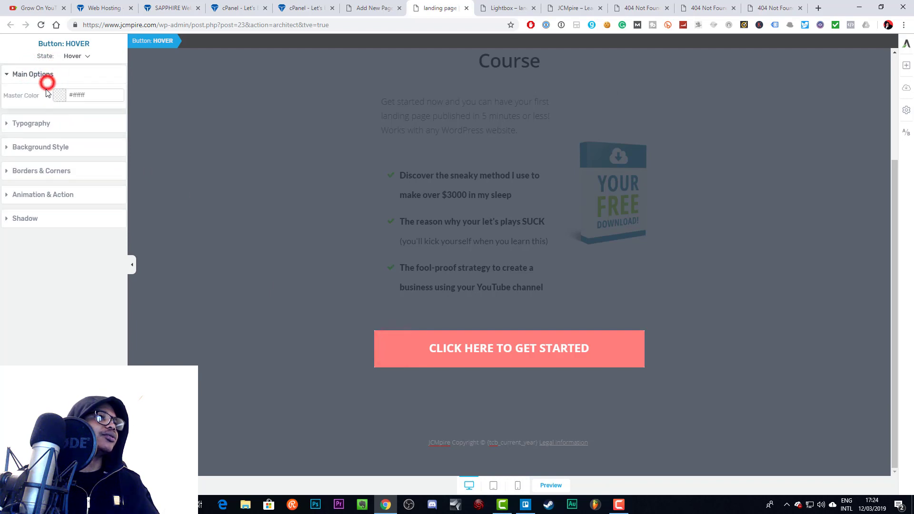
click(49, 146)
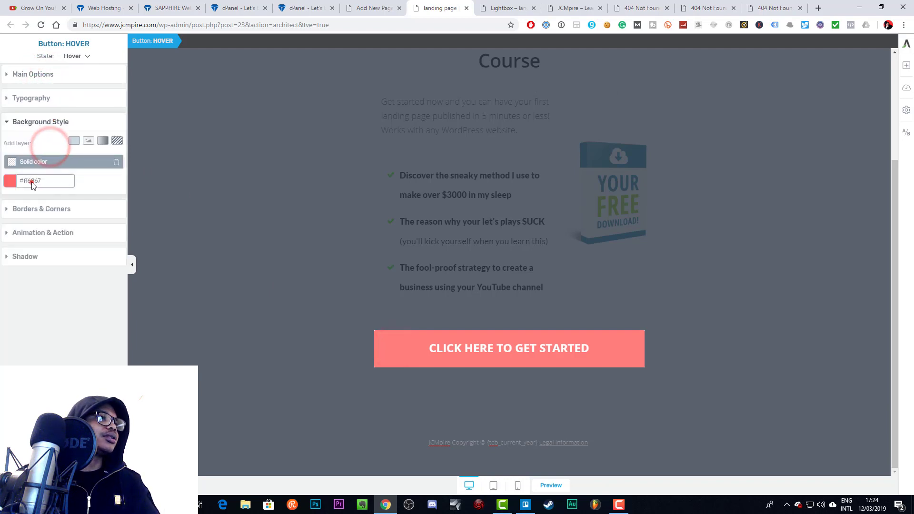
click(31, 181)
click(10, 179)
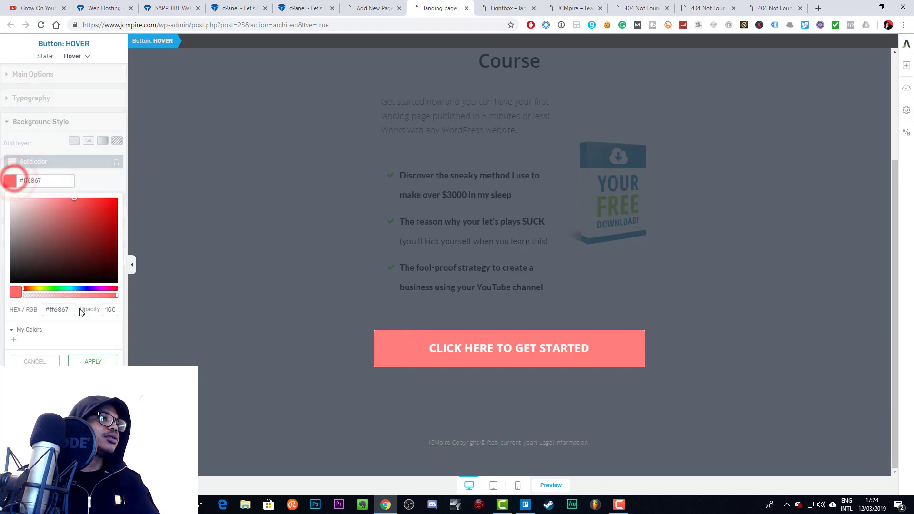
click(65, 310)
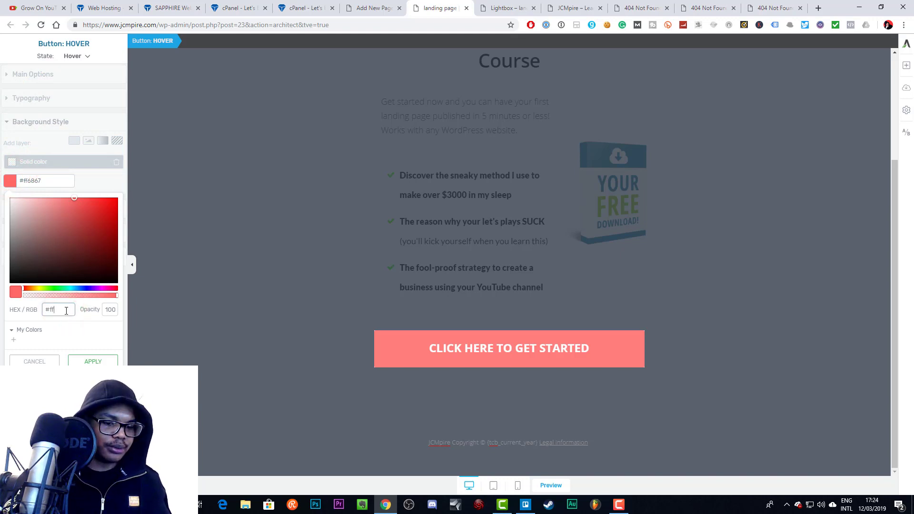
click(87, 360)
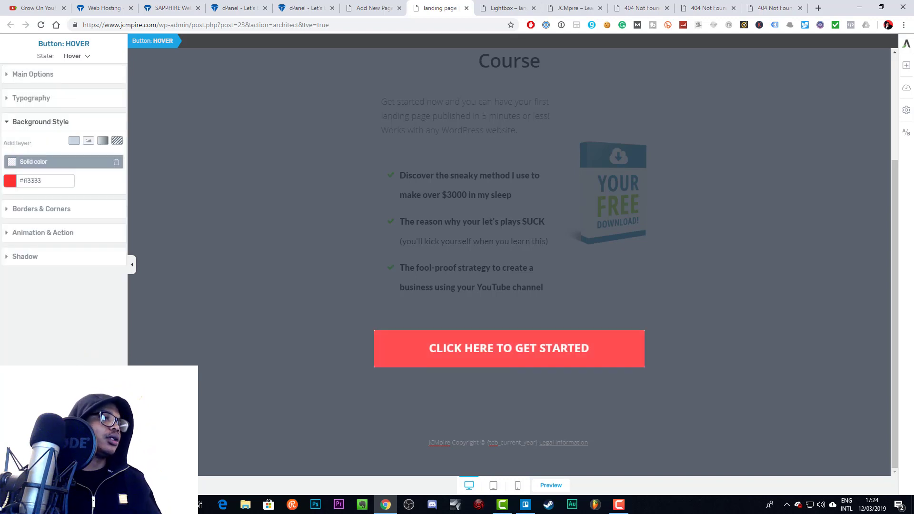
click(74, 57)
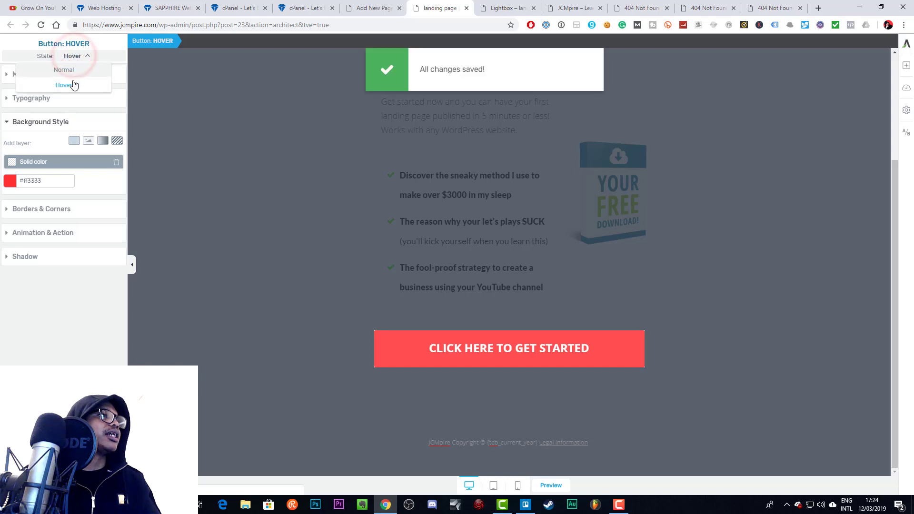
click(73, 73)
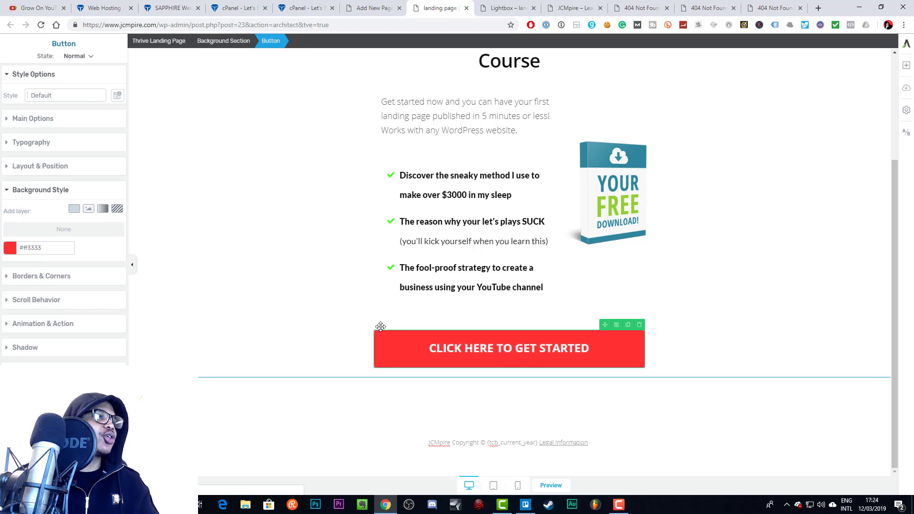
scroll(282, 317, up, 3)
scroll(281, 316, down, 3)
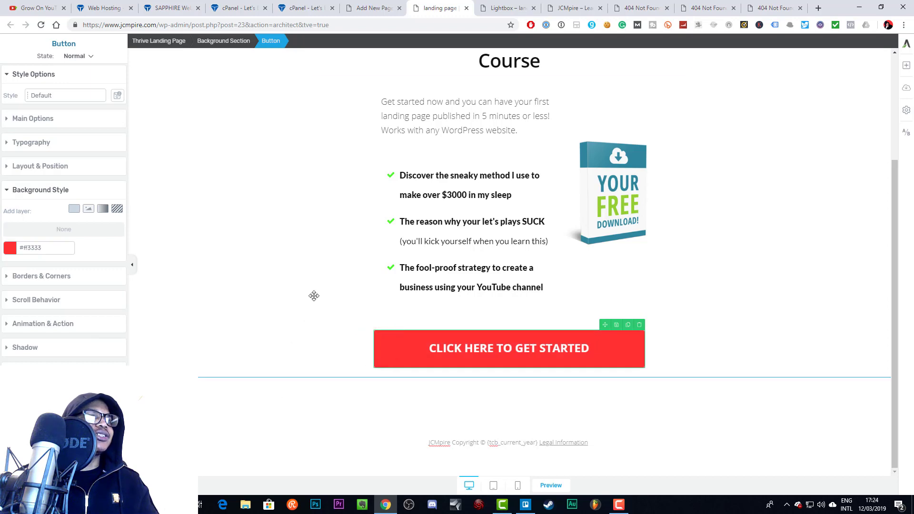
scroll(313, 295, up, 2)
scroll(313, 293, down, 2)
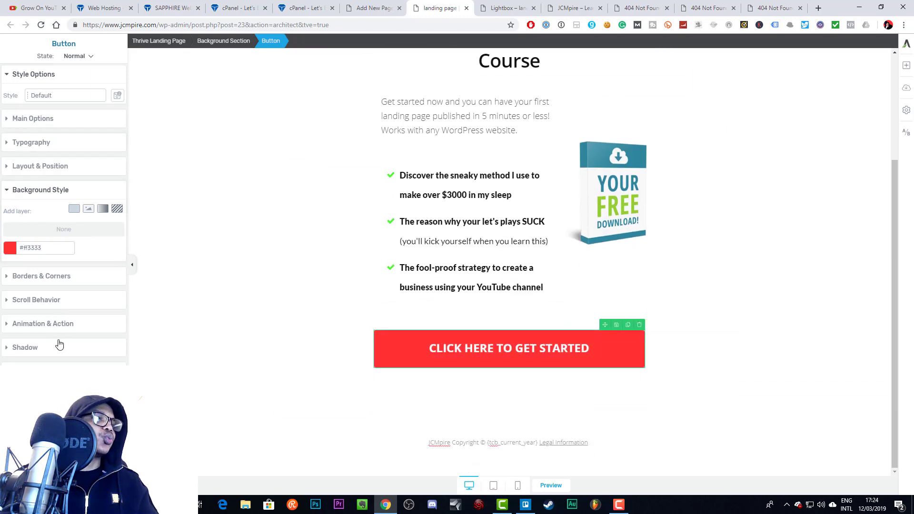
Examine the button's popup action options for lightbox, ThriveBox, image and video, plus its hyperlink options, without applying any
click(57, 325)
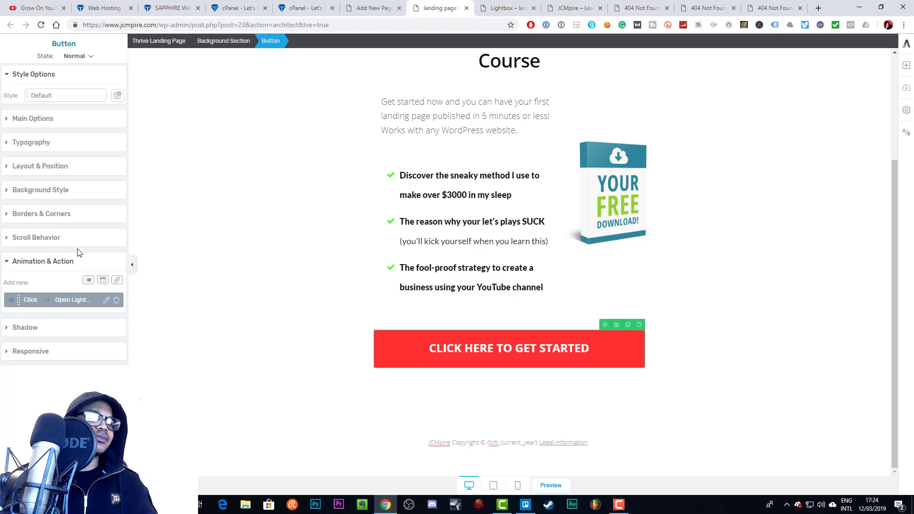
click(102, 282)
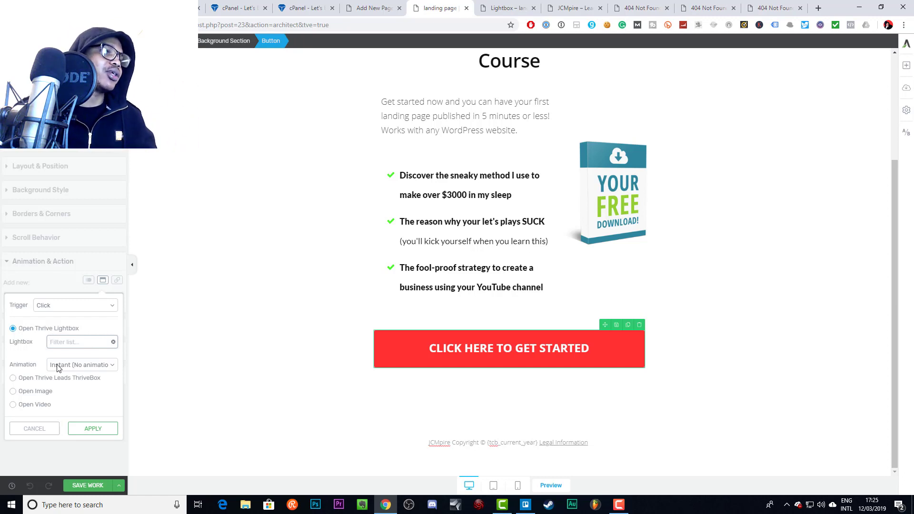
click(14, 378)
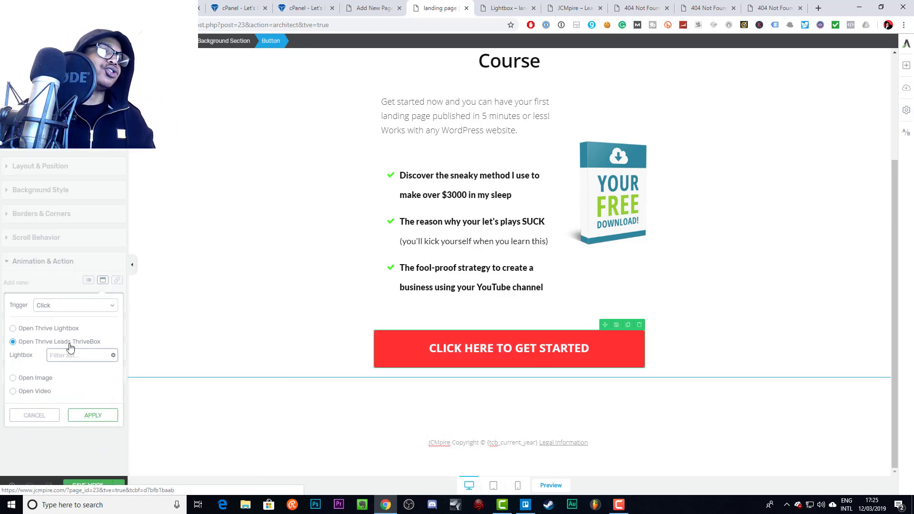
click(13, 391)
click(13, 355)
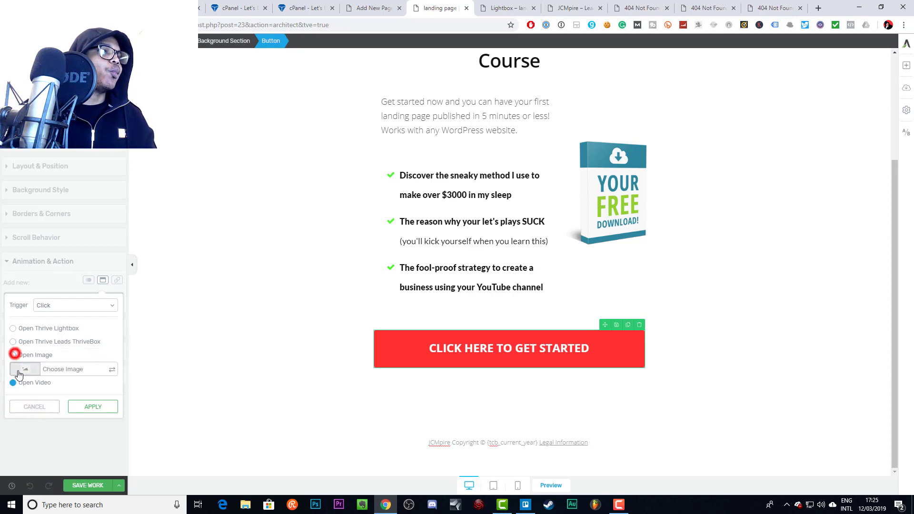
click(39, 408)
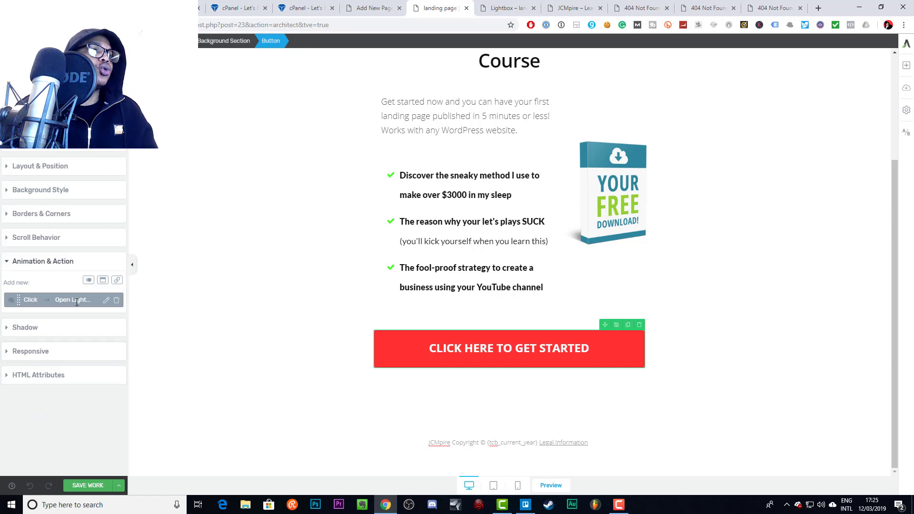
click(117, 280)
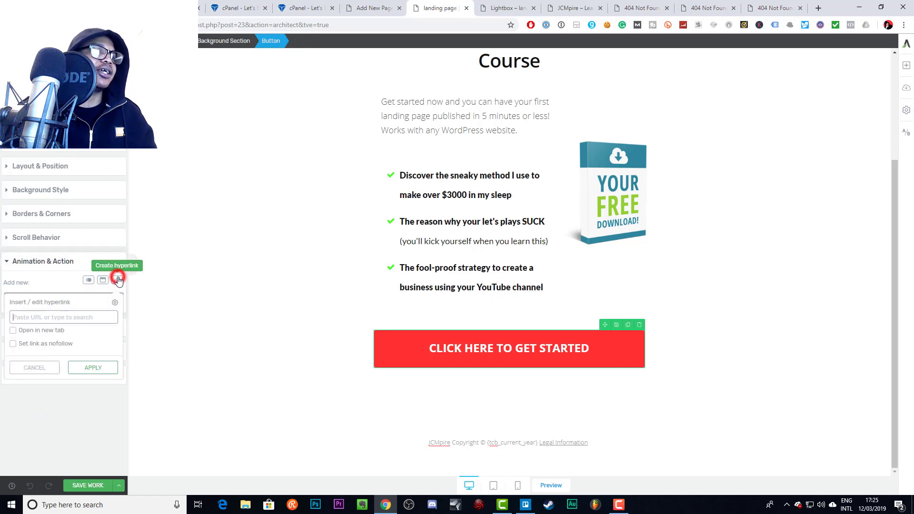
click(33, 369)
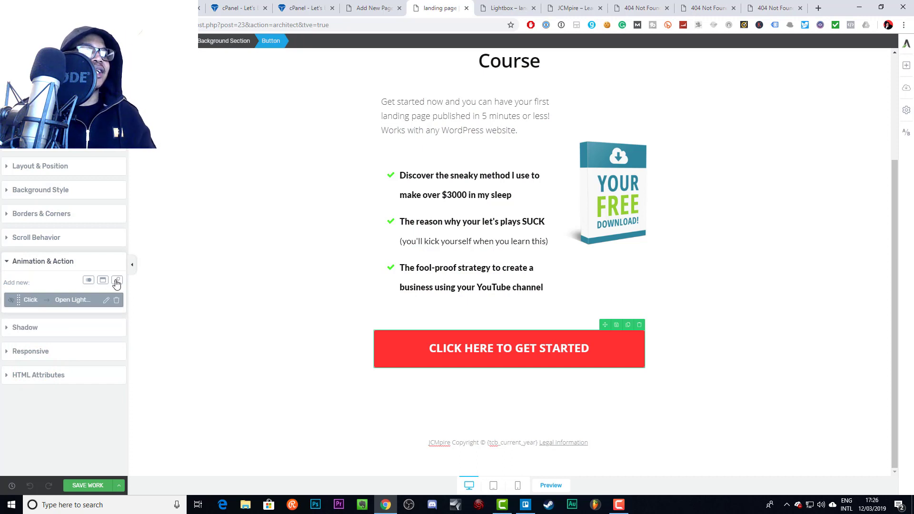
Add a looping Grow animation to the "Click here to get started" button
click(89, 281)
click(85, 316)
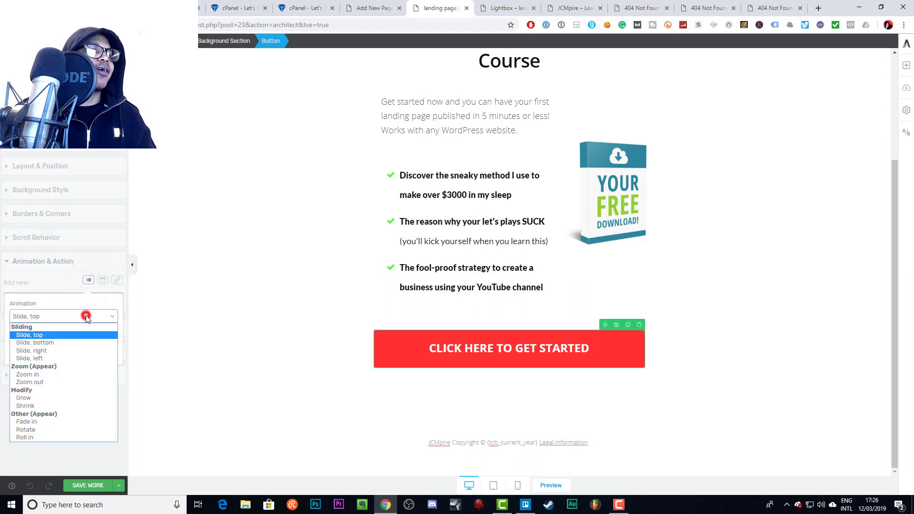
click(34, 398)
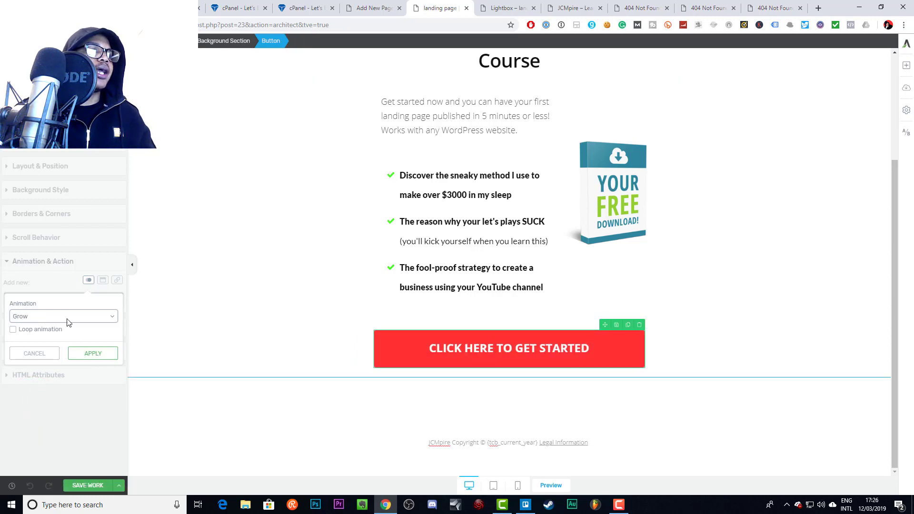
click(13, 329)
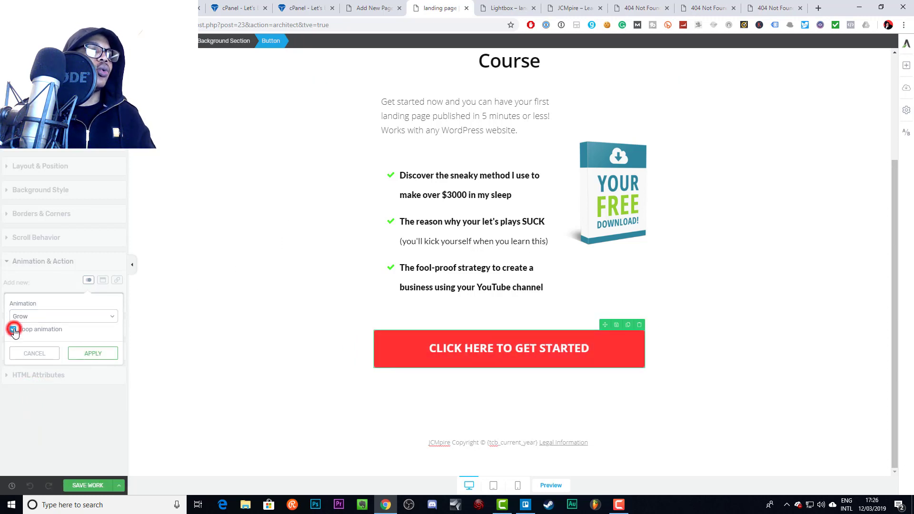
click(93, 353)
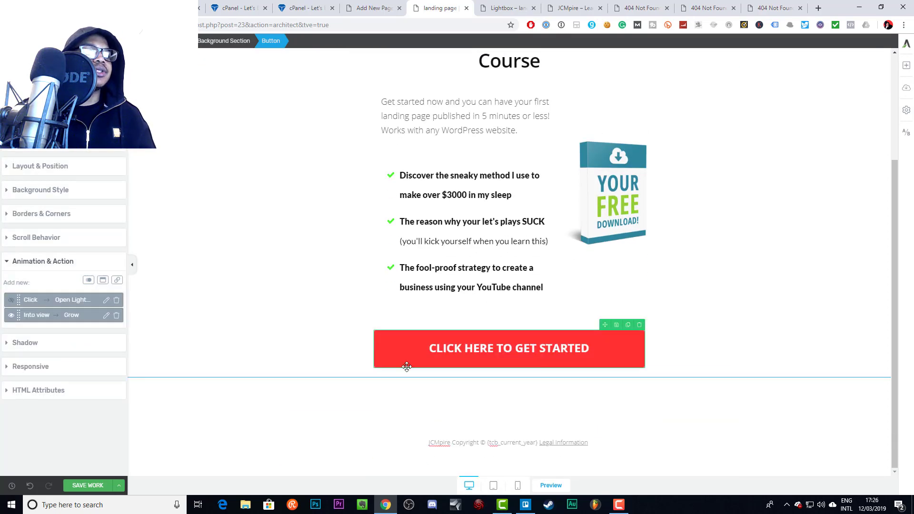
Check the whole landing page in the mobile view, then return to the desktop view
click(517, 486)
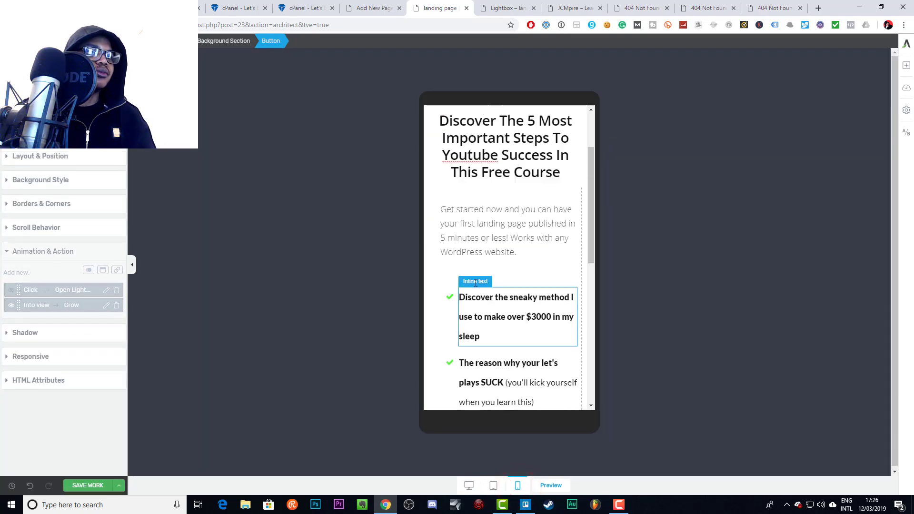
scroll(476, 285, down, 10)
scroll(500, 250, up, 10)
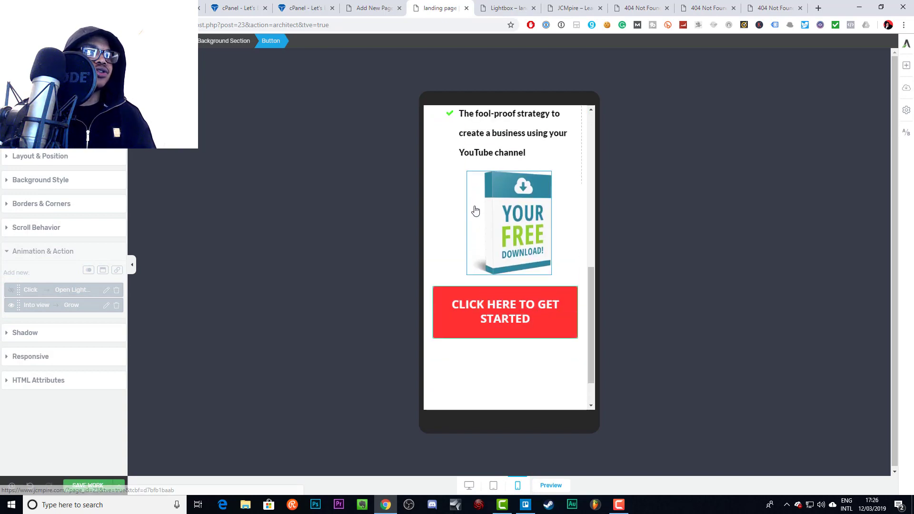
scroll(477, 208, down, 4)
scroll(477, 207, down, 4)
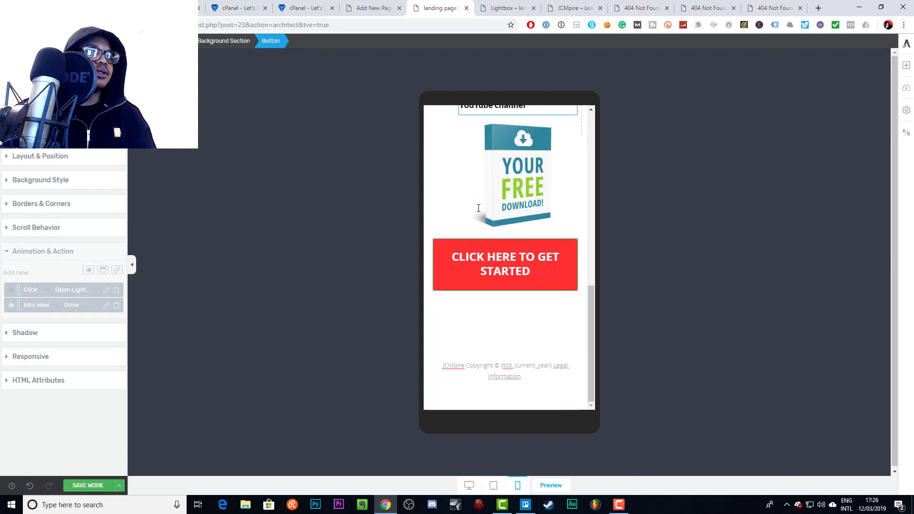
click(469, 485)
scroll(279, 319, up, 3)
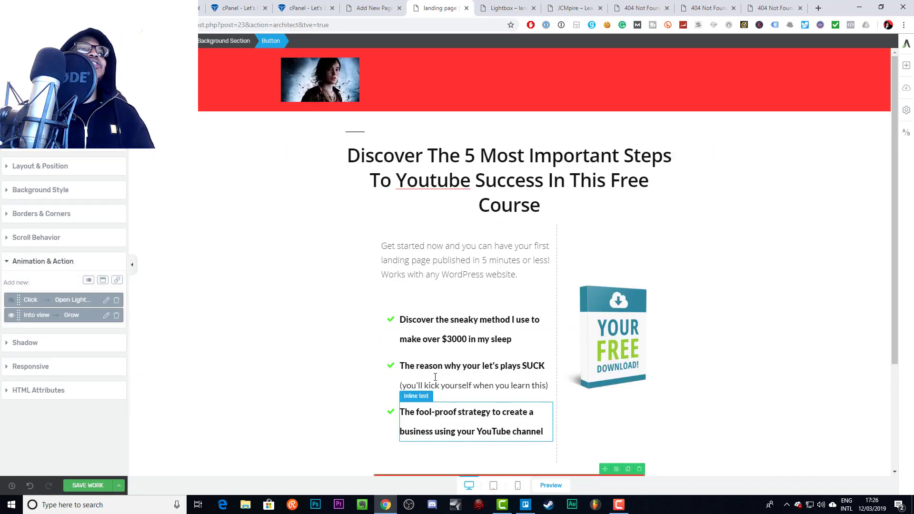
scroll(332, 370, down, 2)
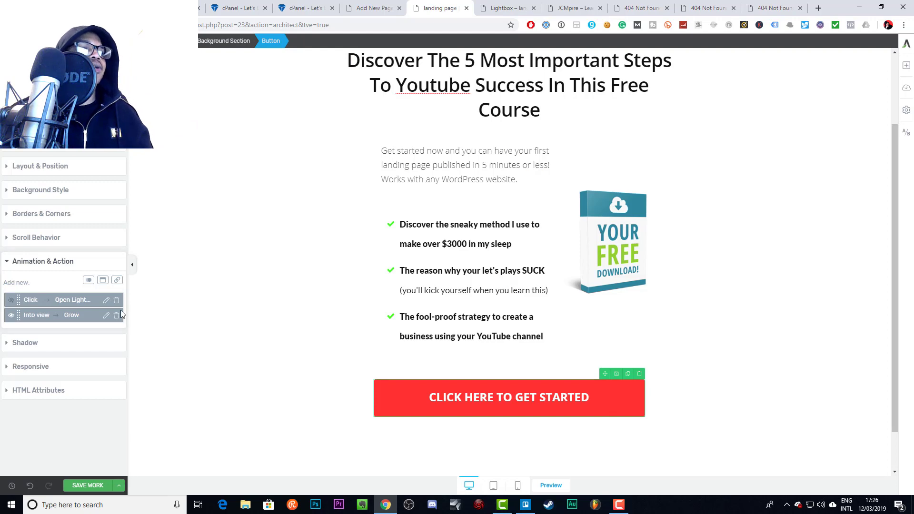
Save the landing page and look over its desktop layout from header to footer
click(87, 485)
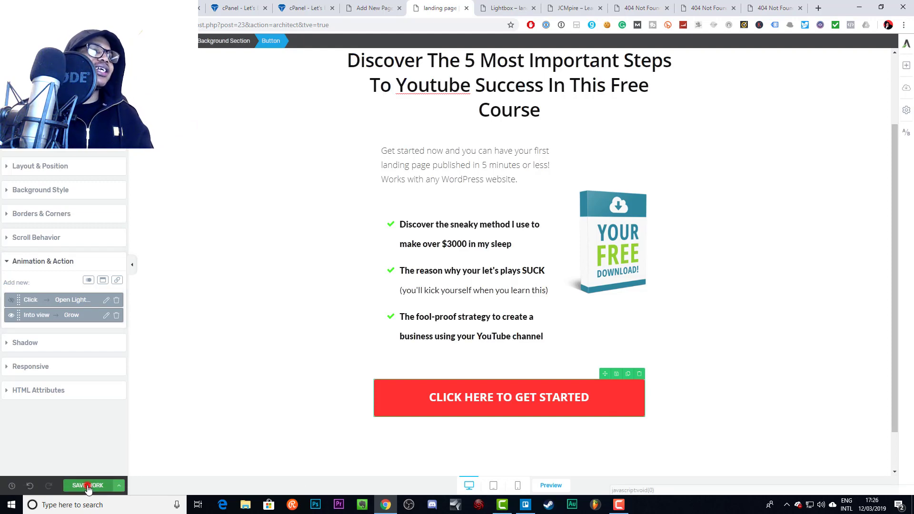
scroll(554, 257, up, 2)
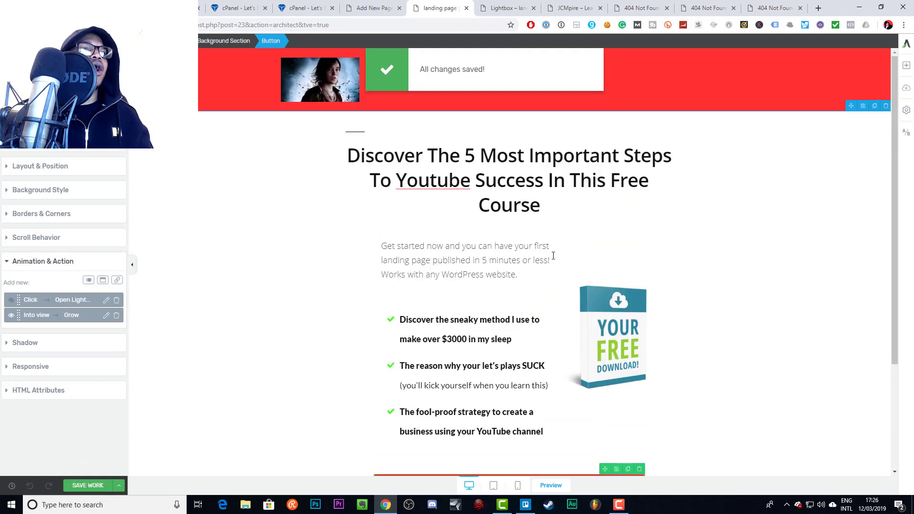
scroll(575, 248, down, 3)
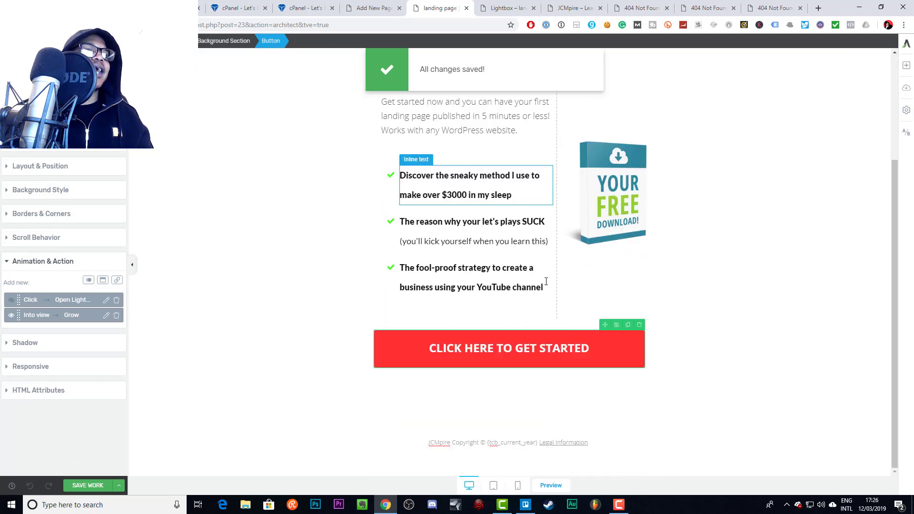
scroll(539, 273, up, 3)
scroll(539, 273, down, 3)
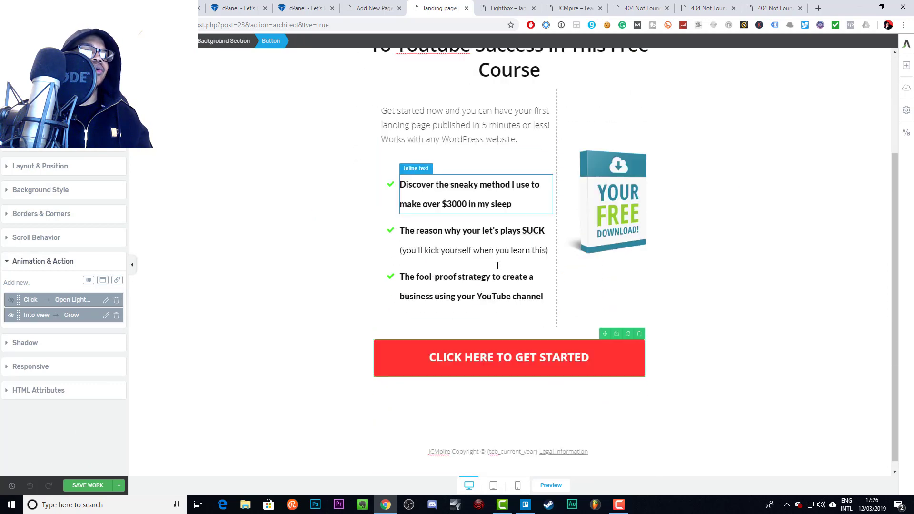
scroll(460, 275, up, 3)
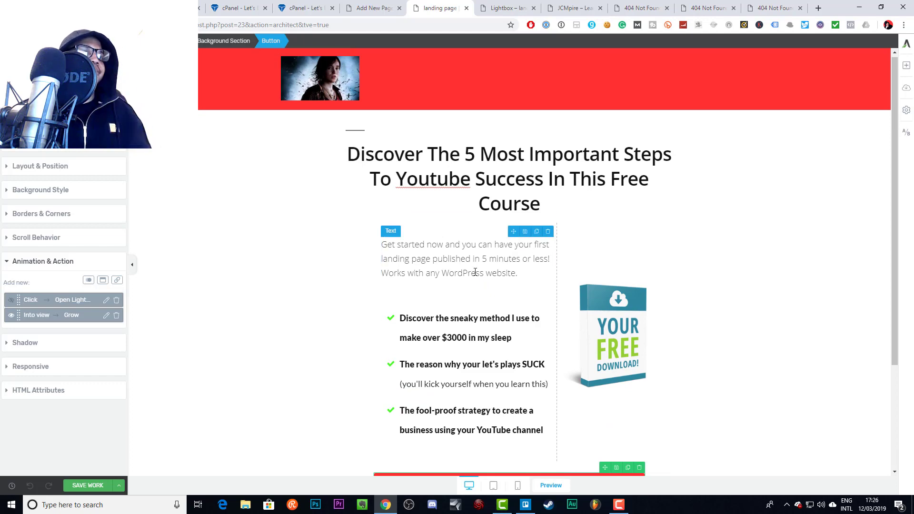
scroll(497, 378, down, 2)
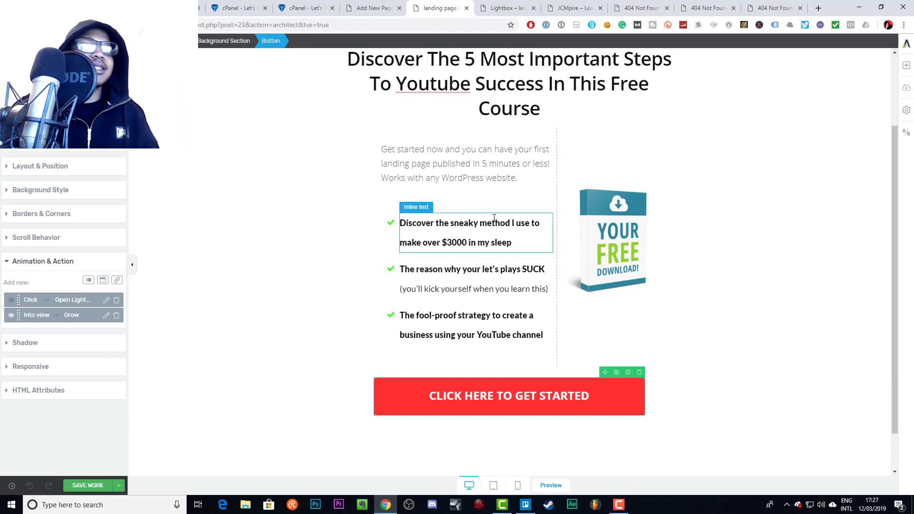
Set the font of the lightbox heading "Sign Up to Get Instant Access to Our Landing Page Demo:" to Lato from Google Fonts
click(497, 8)
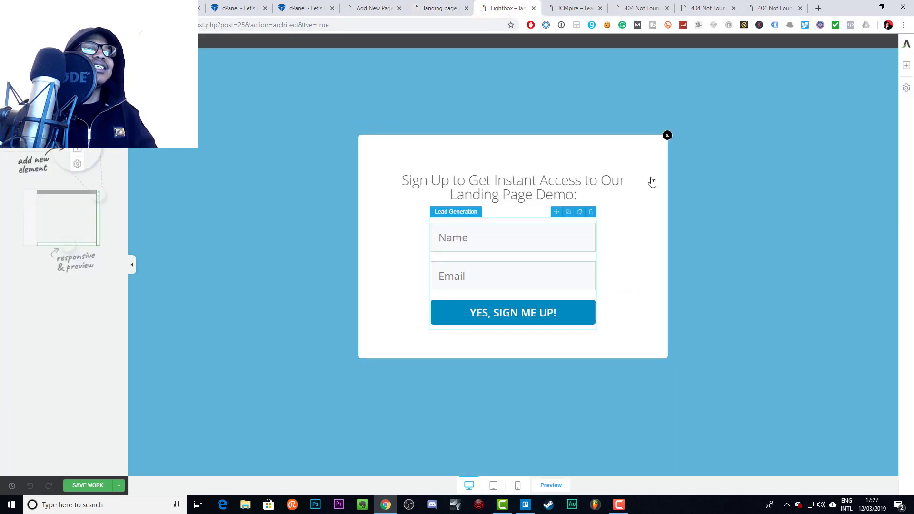
click(569, 191)
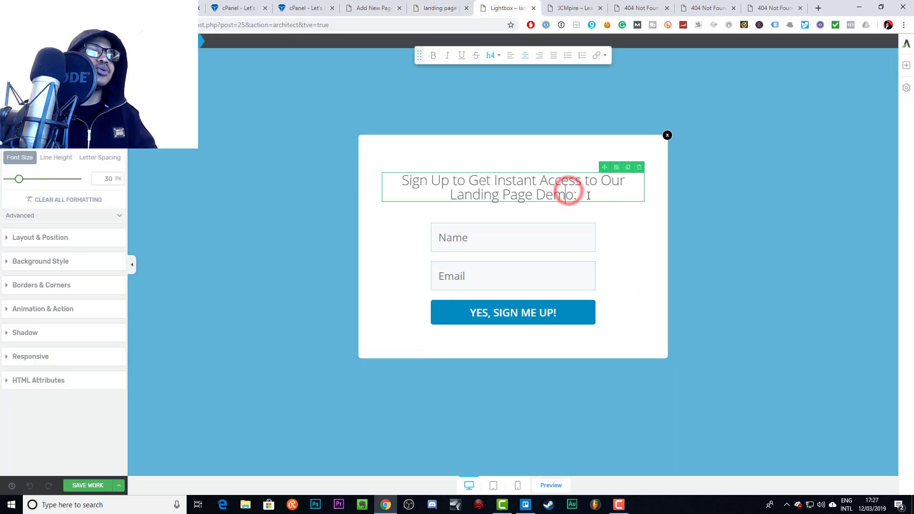
triple_click(587, 196)
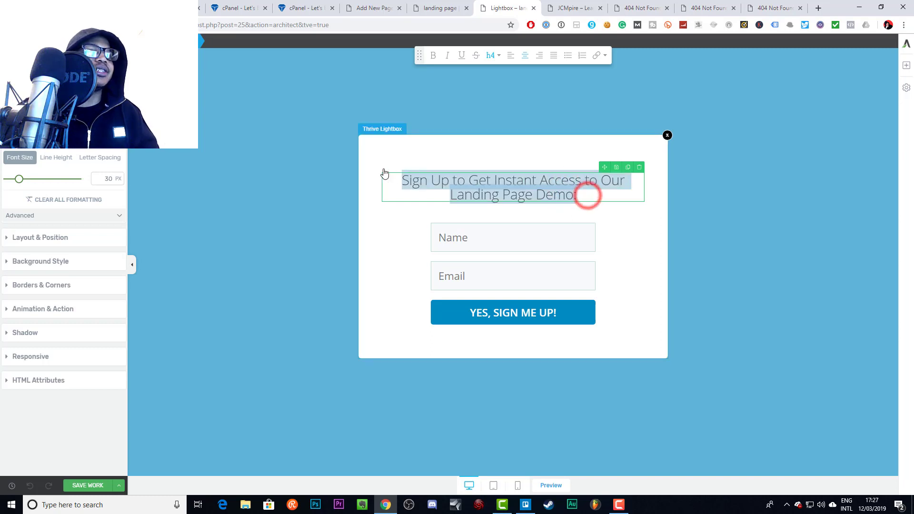
click(528, 188)
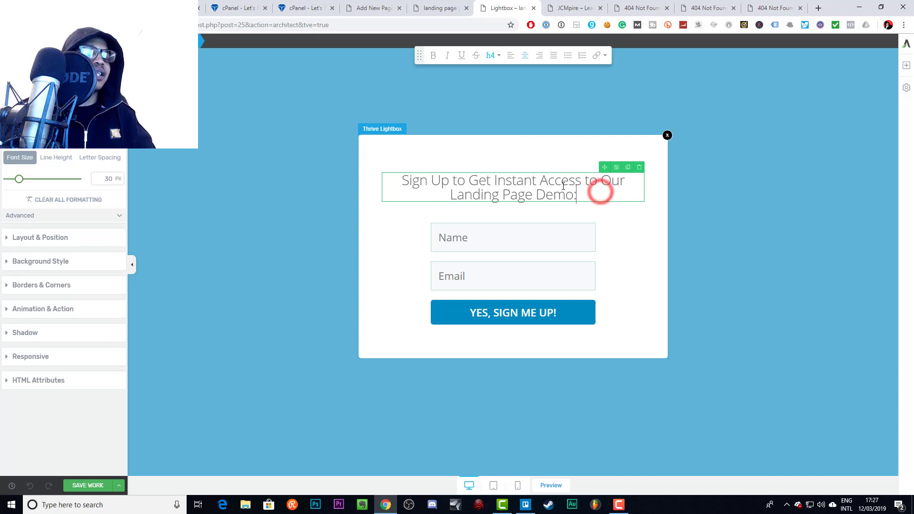
key(ctrl+a)
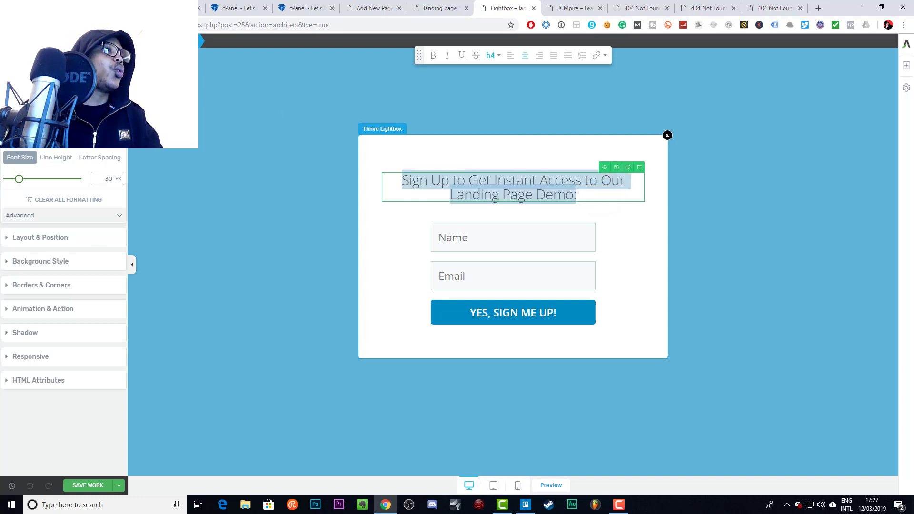
click(60, 85)
click(98, 266)
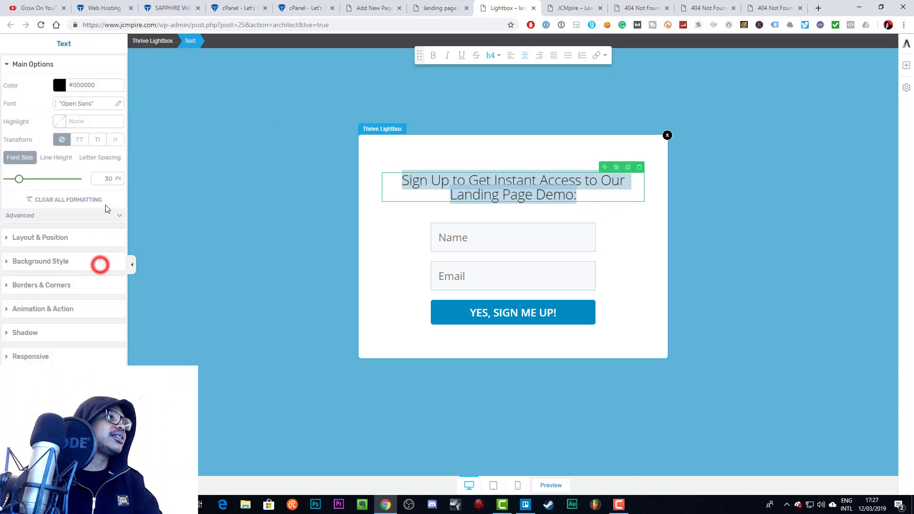
click(76, 103)
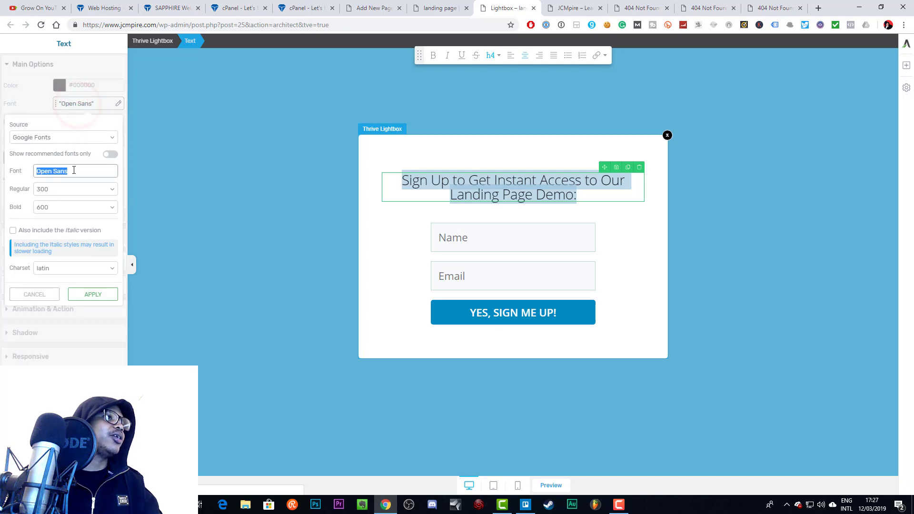
text(lato)
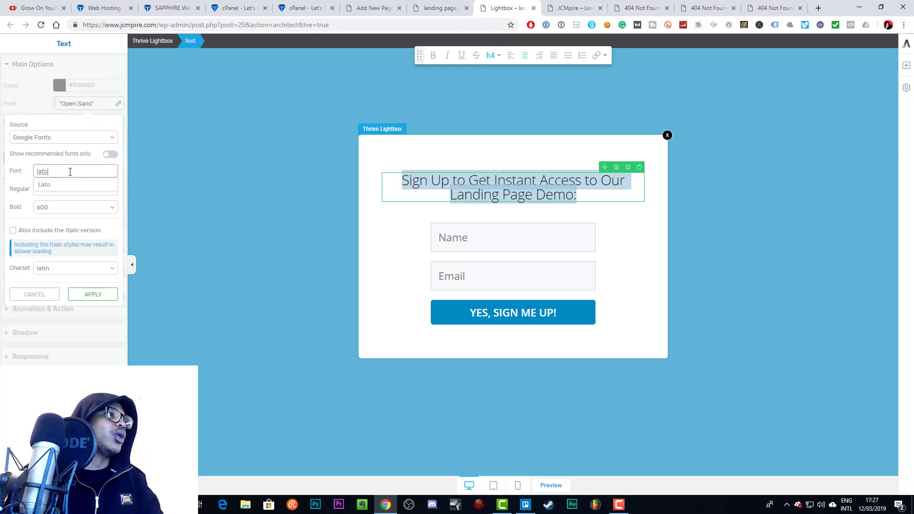
click(61, 185)
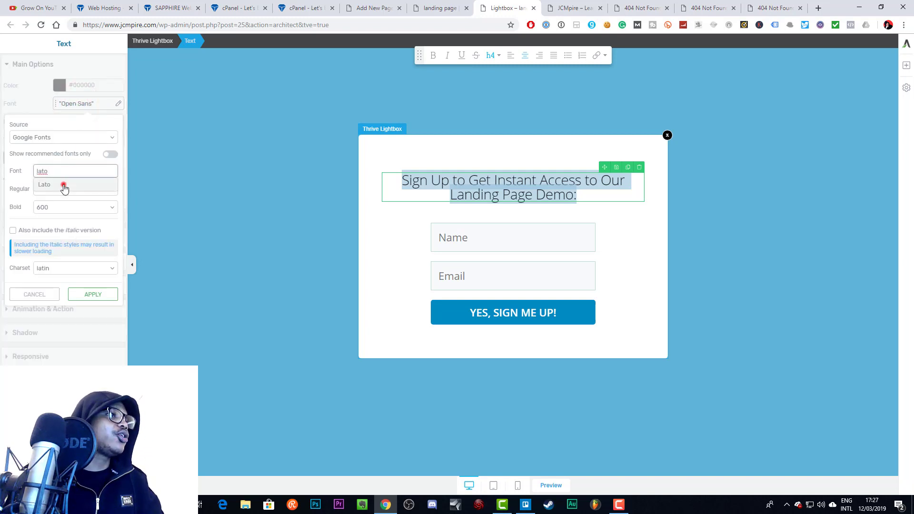
click(64, 188)
Choose 900 as the heading font's bold weight and apply the font settings
click(56, 213)
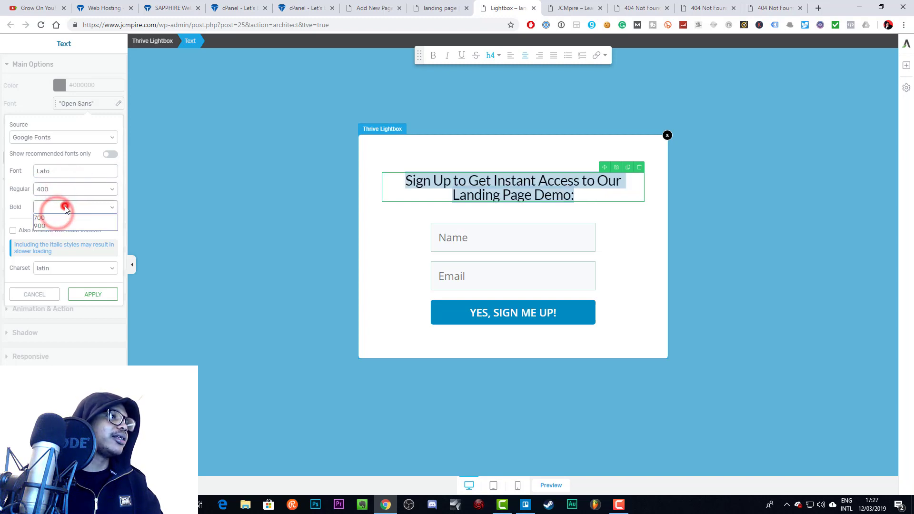
click(67, 206)
click(55, 223)
click(94, 299)
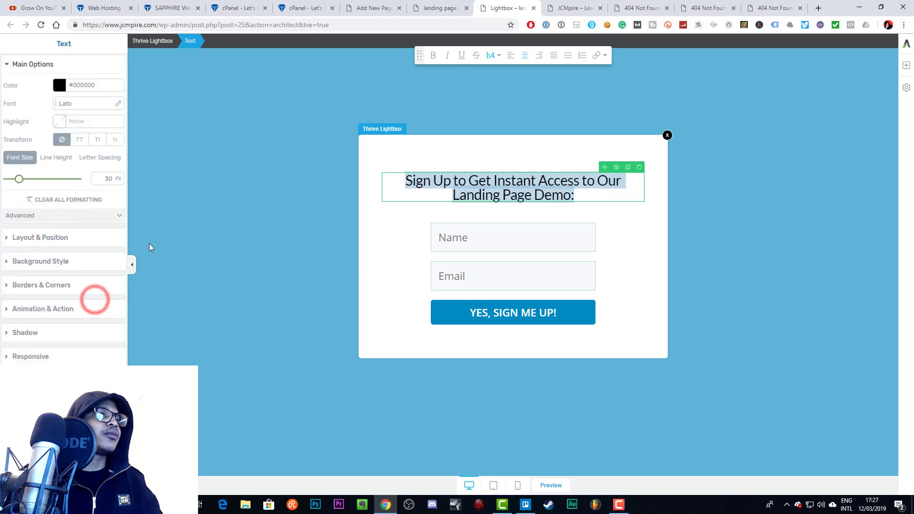
Set the line height of the lightbox heading to 40 px
click(56, 158)
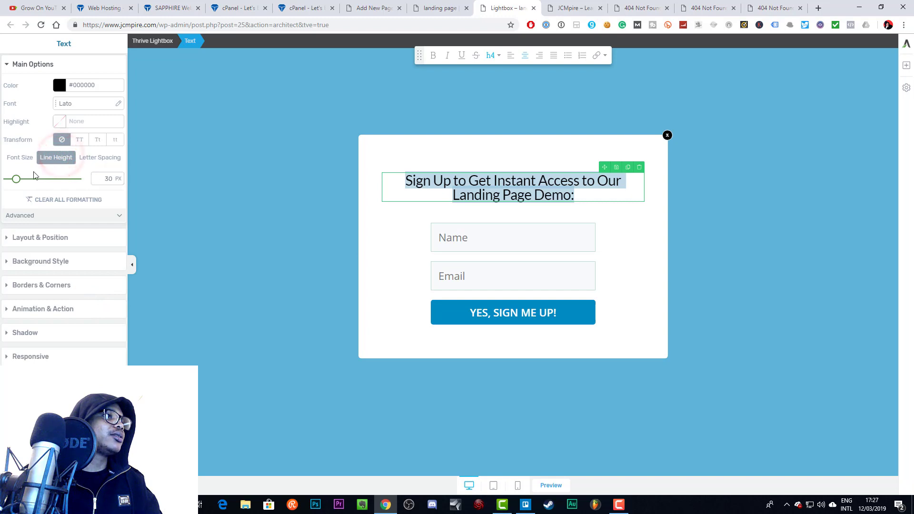
click(30, 156)
click(50, 156)
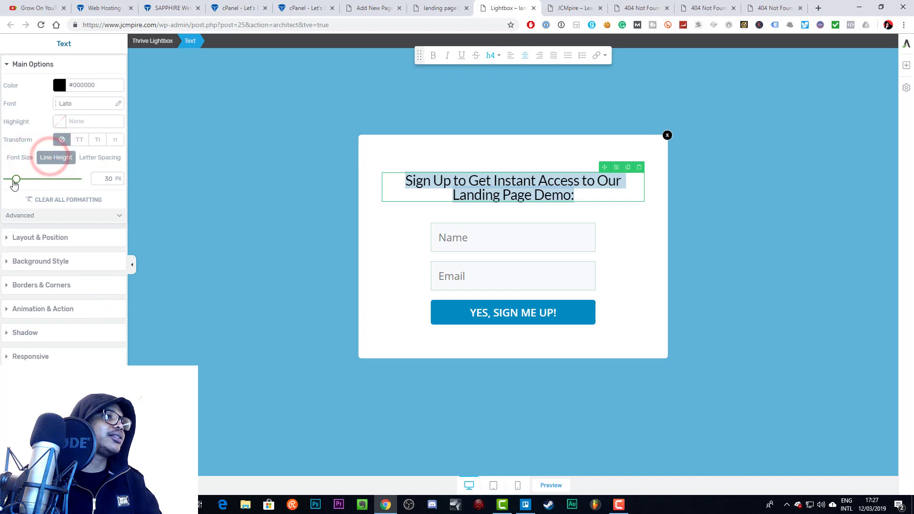
drag(16, 180, 20, 181)
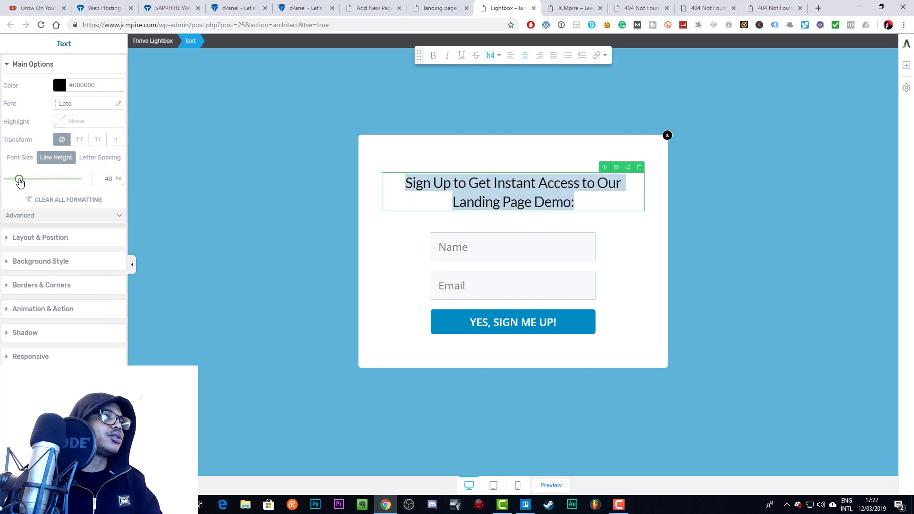
click(510, 183)
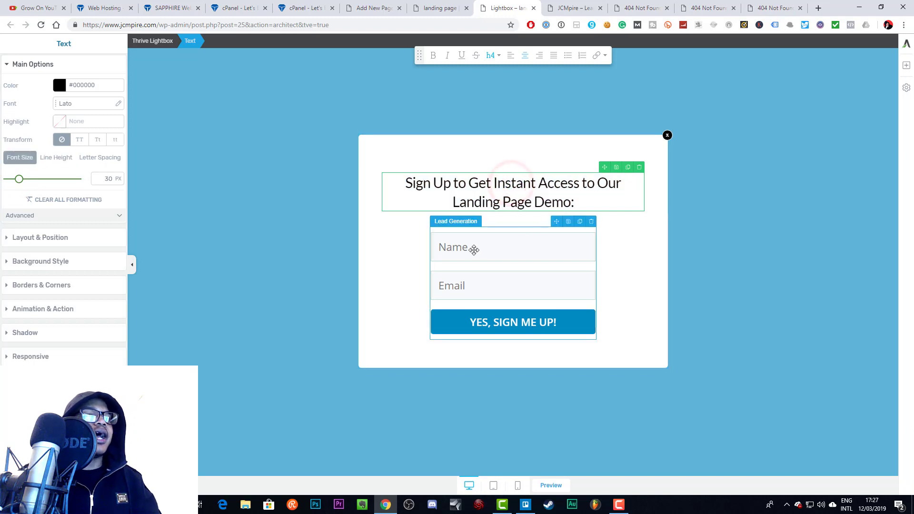
Examine the lightbox's lead generation form and compare it with the landing page's "Click here to get started" button
click(536, 263)
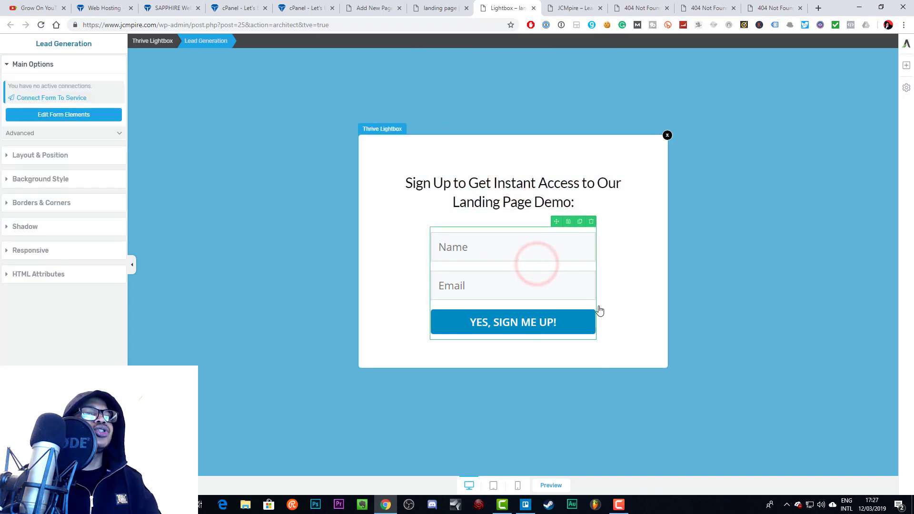
click(589, 325)
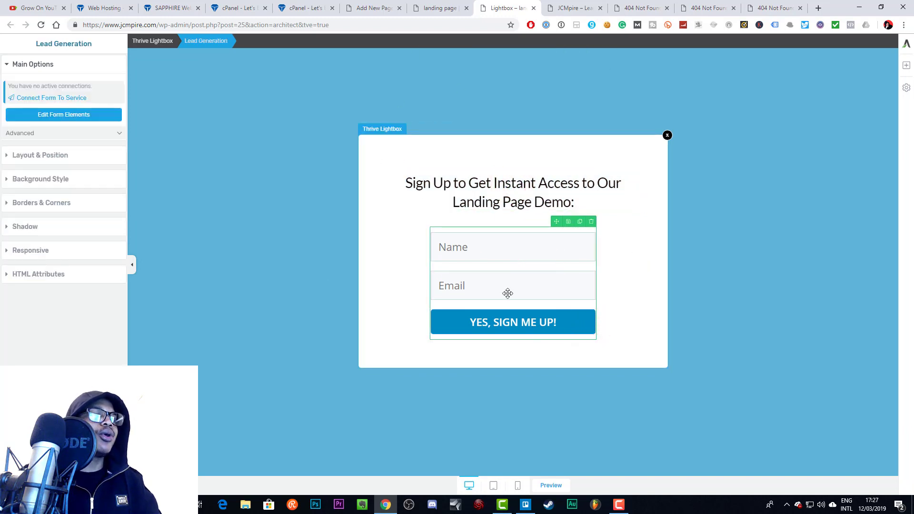
click(810, 226)
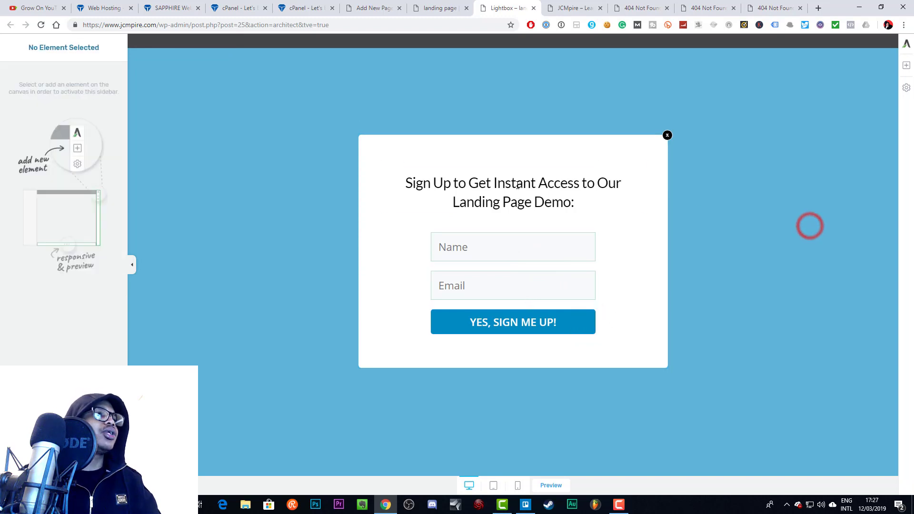
click(593, 322)
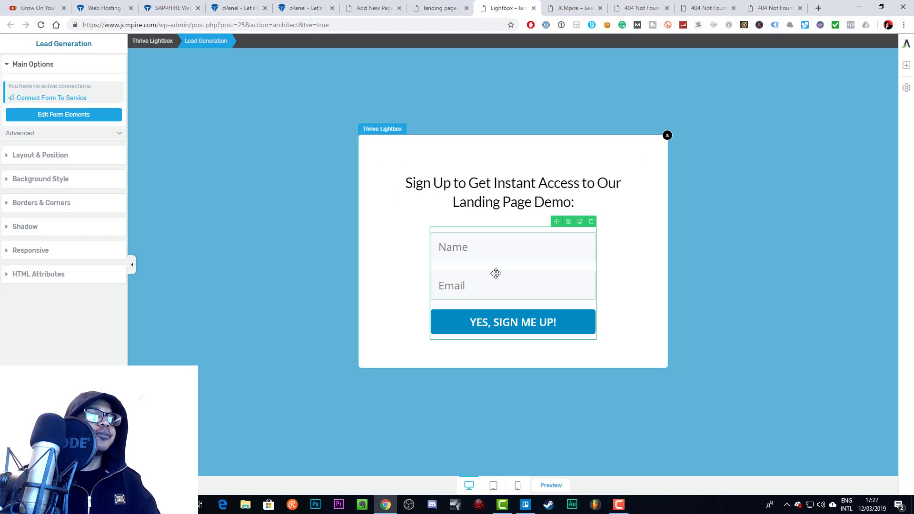
click(551, 265)
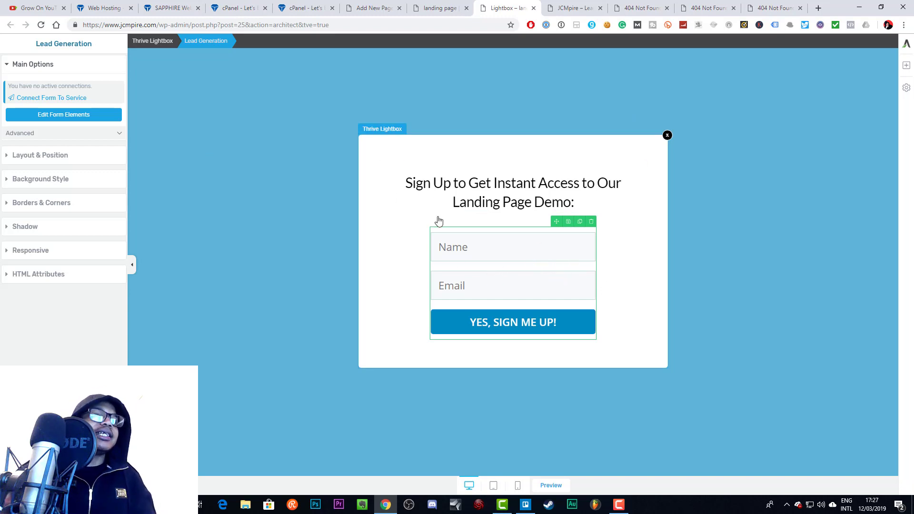
click(434, 8)
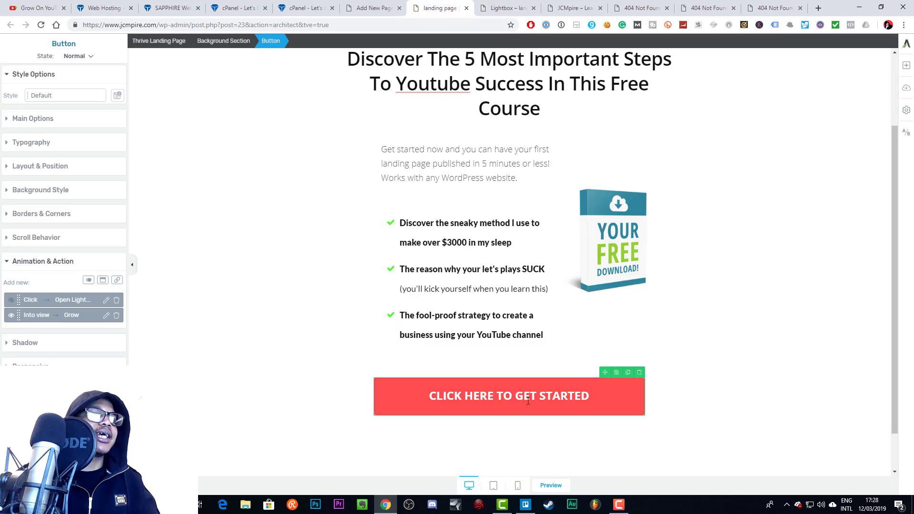
click(495, 9)
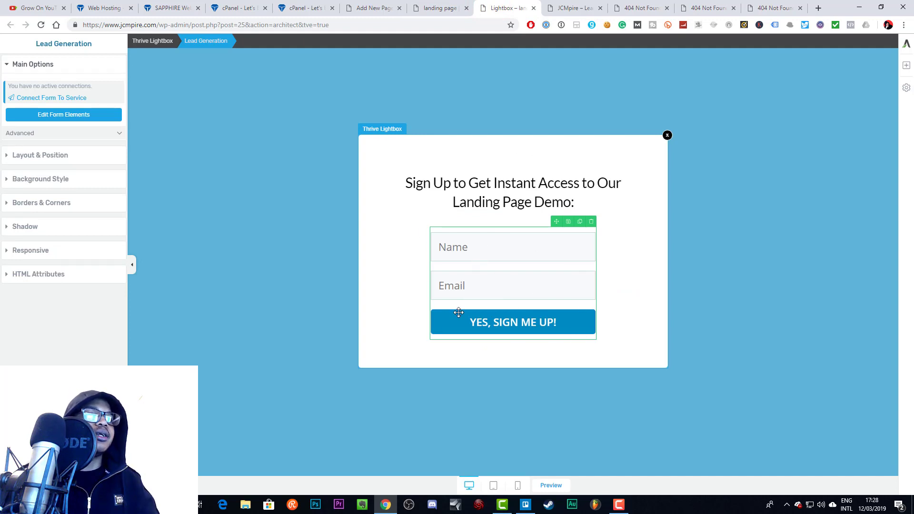
click(440, 8)
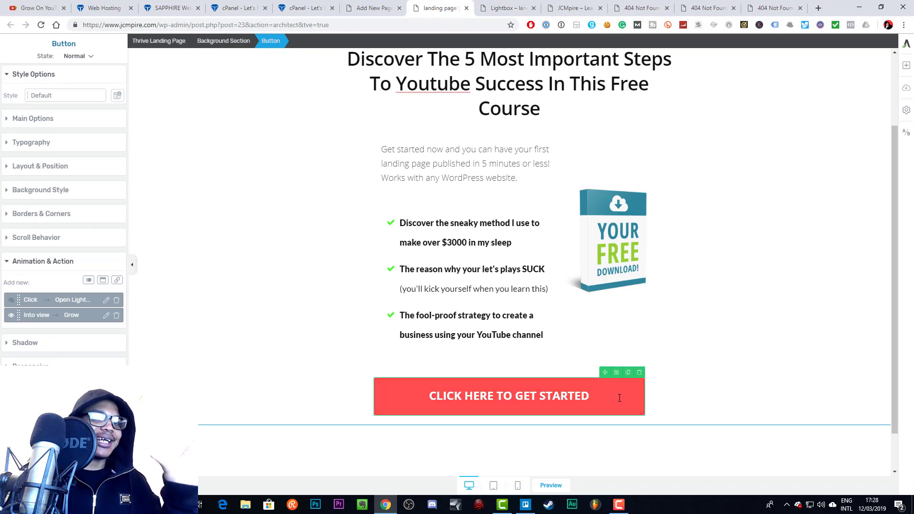
click(504, 8)
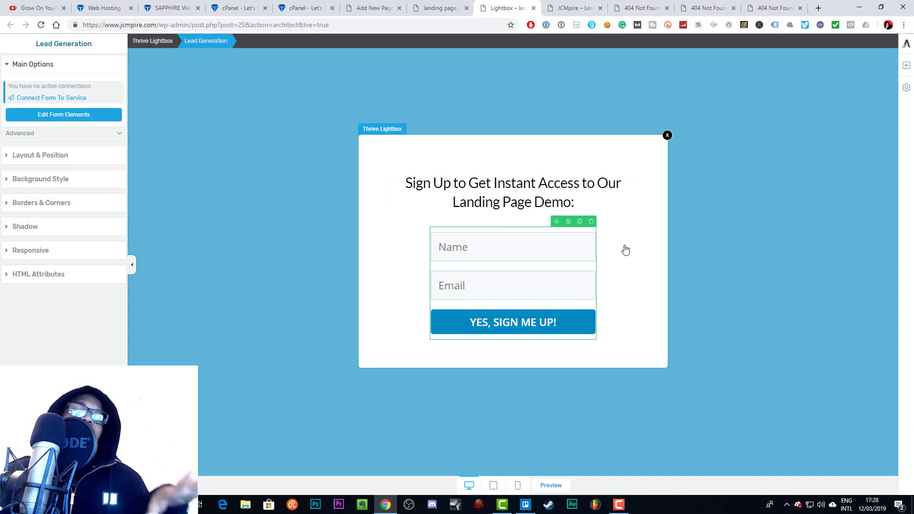
click(439, 7)
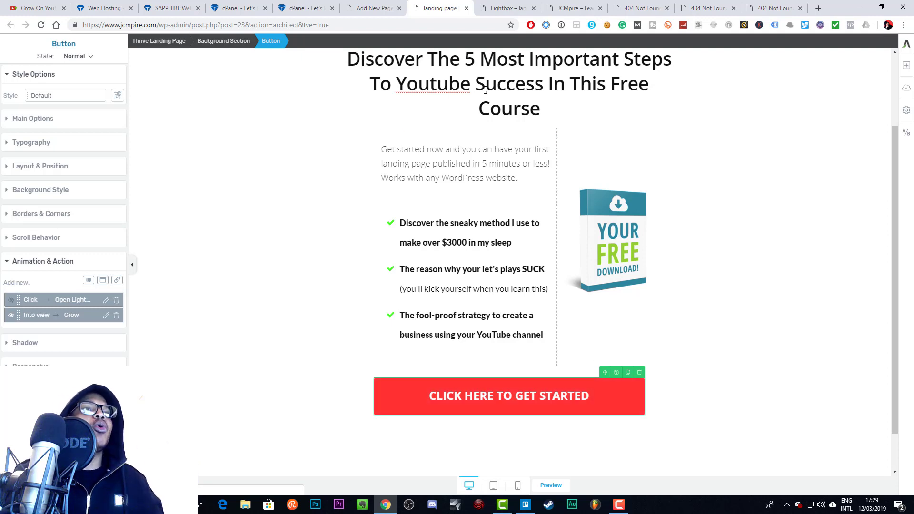
click(488, 8)
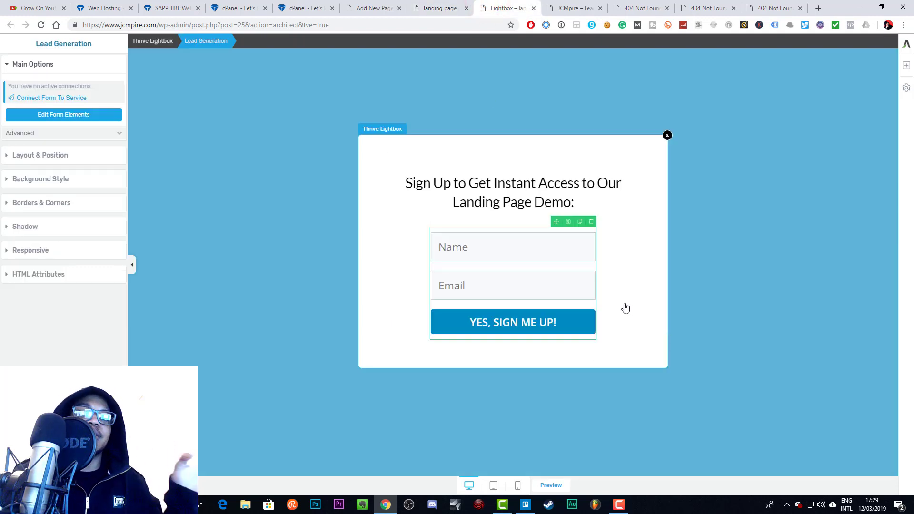
click(441, 8)
click(499, 8)
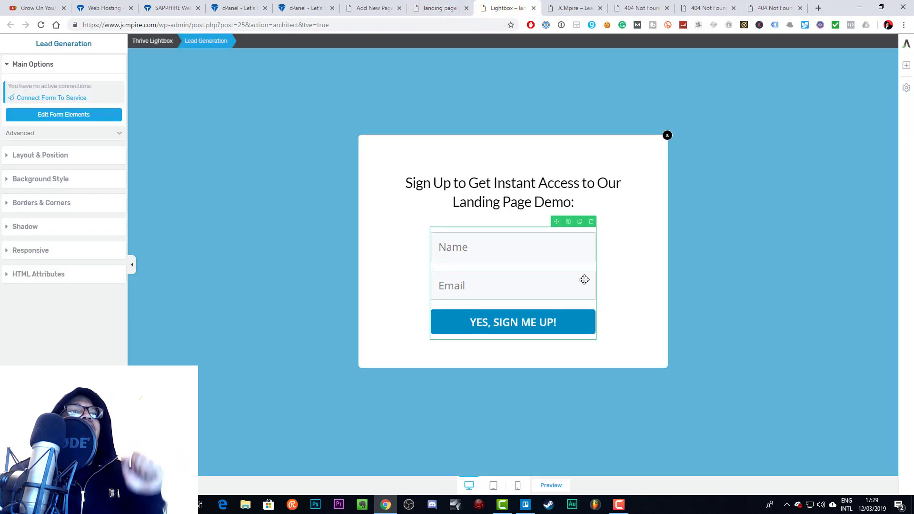
Edit the lead generation form's elements and set the "Yes, sign me up!" button's master color to #ff3333
click(62, 116)
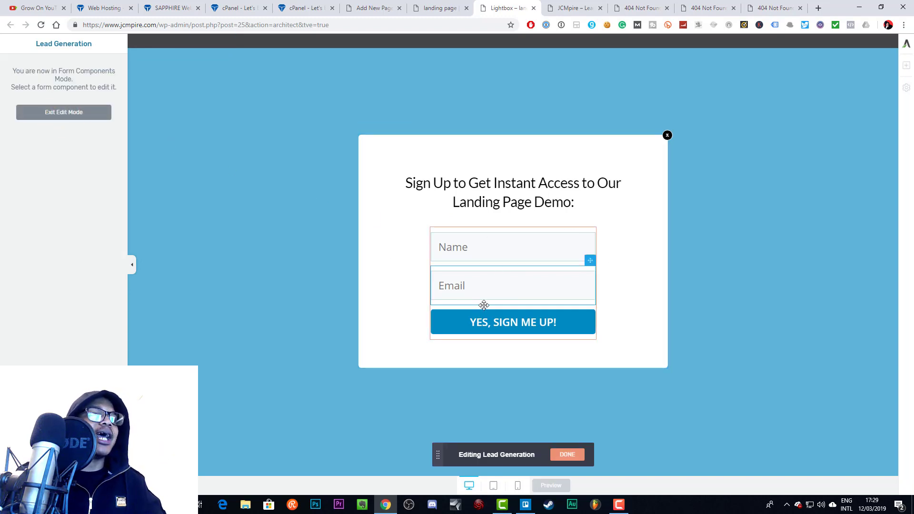
click(588, 335)
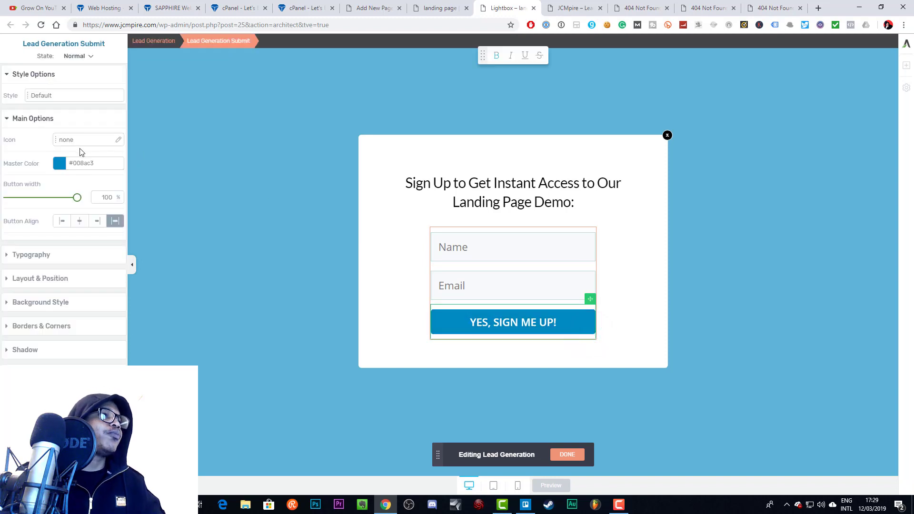
click(86, 162)
click(59, 163)
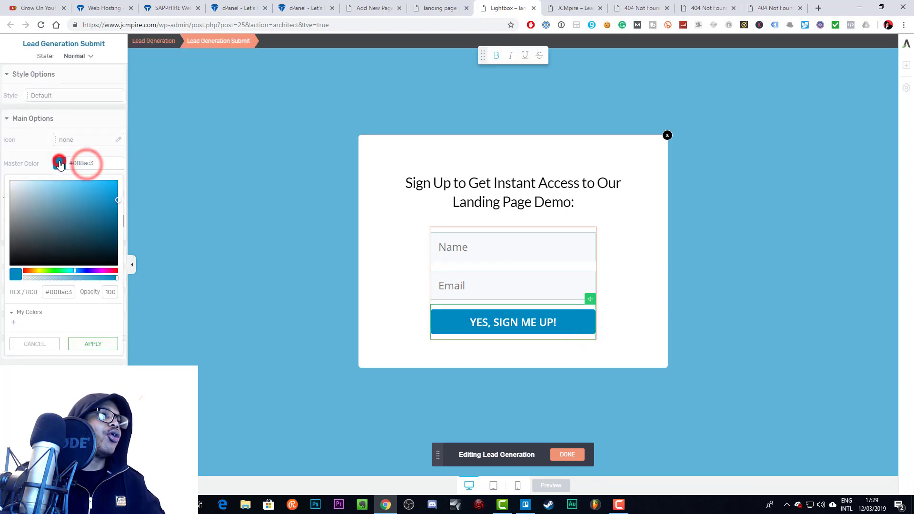
click(53, 292)
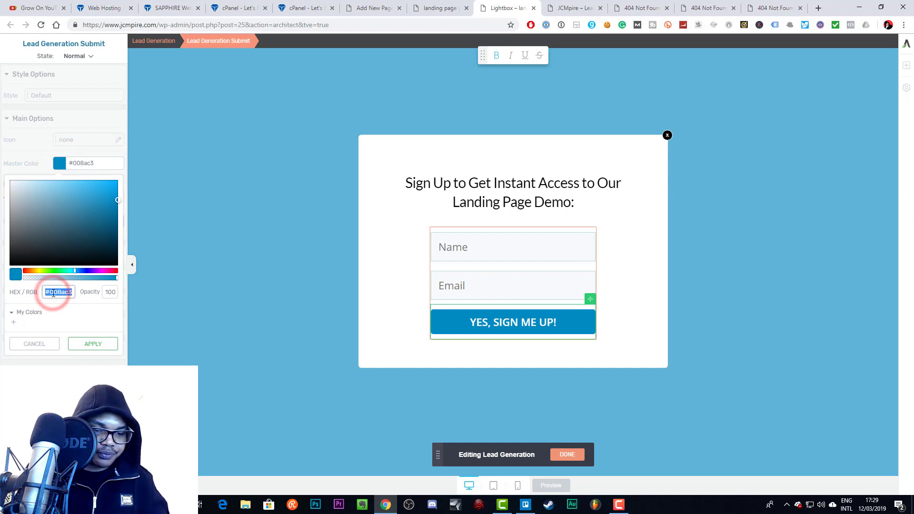
text(#)
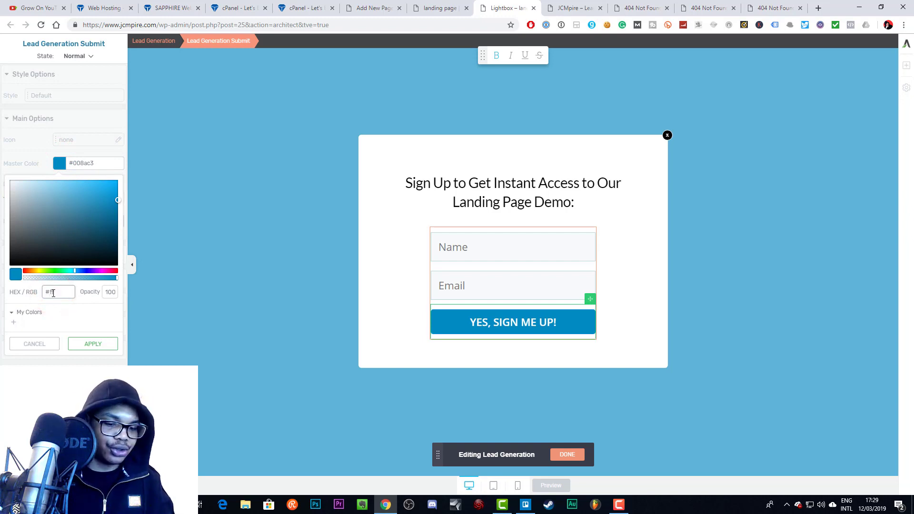
text(ff3333)
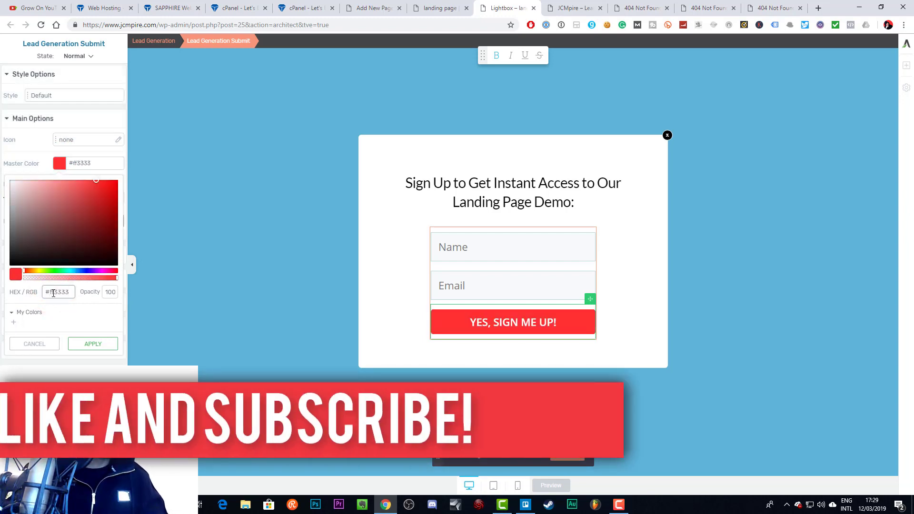
click(93, 344)
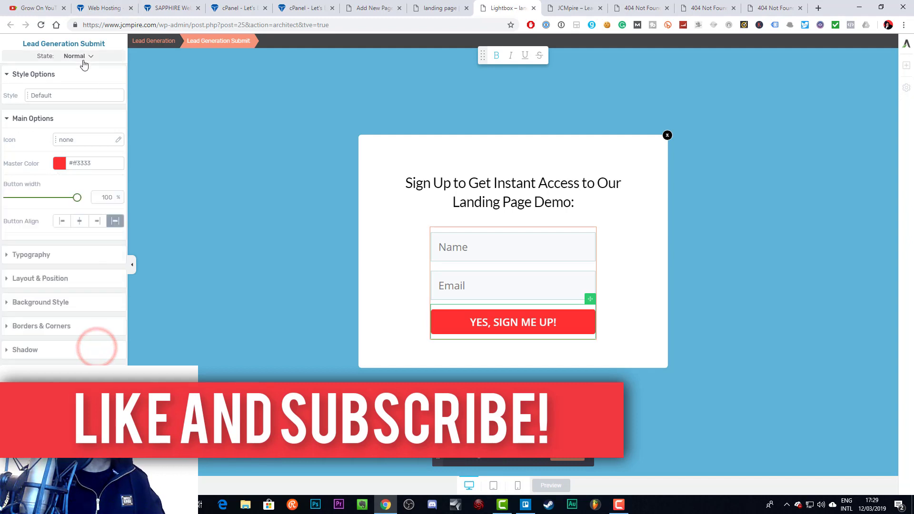
Add a solid white (#ffffff) background layer at about 10% opacity to the submit button's hover state
click(91, 56)
click(63, 85)
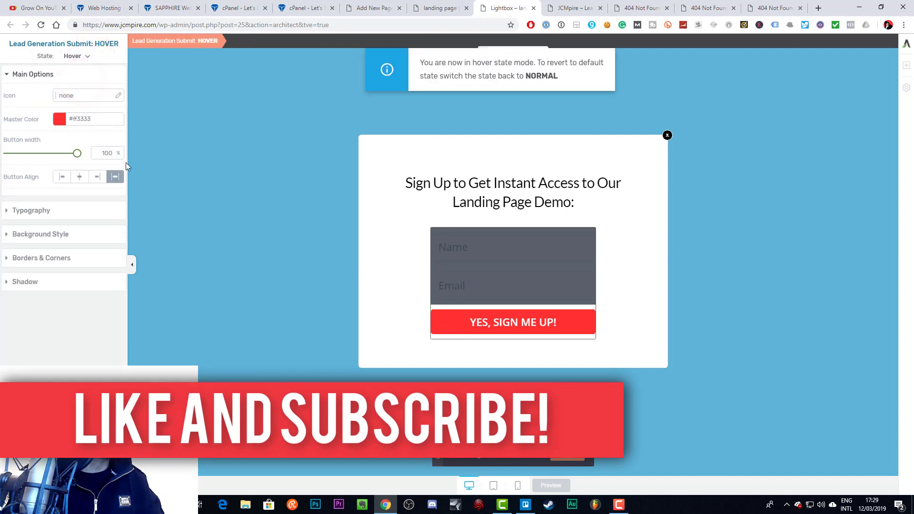
click(55, 235)
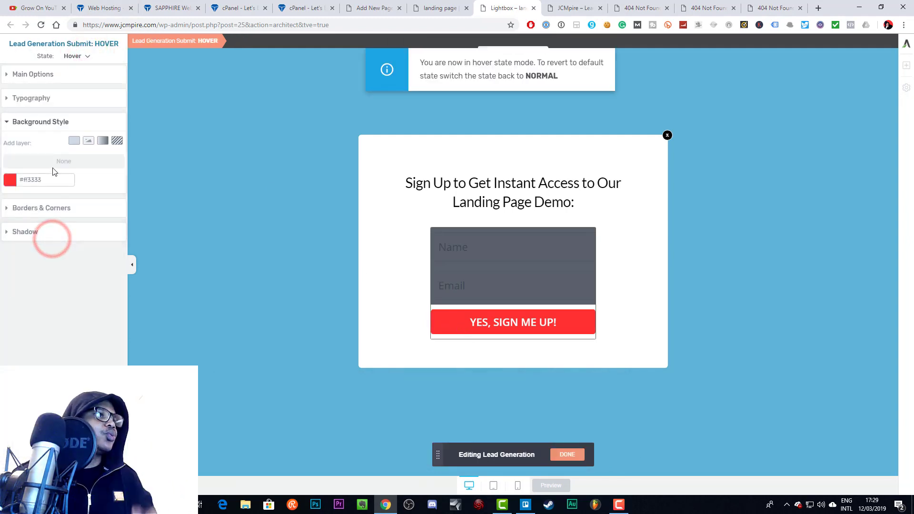
click(74, 141)
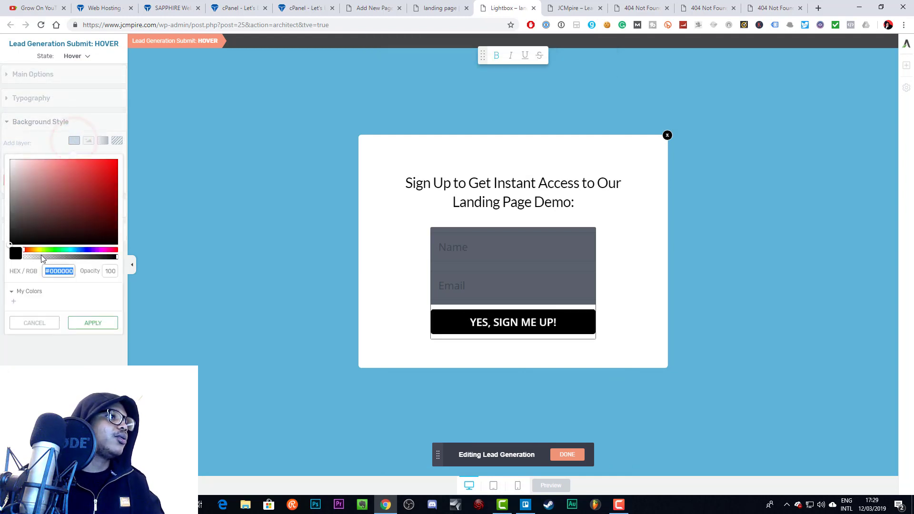
drag(20, 187, 7, 157)
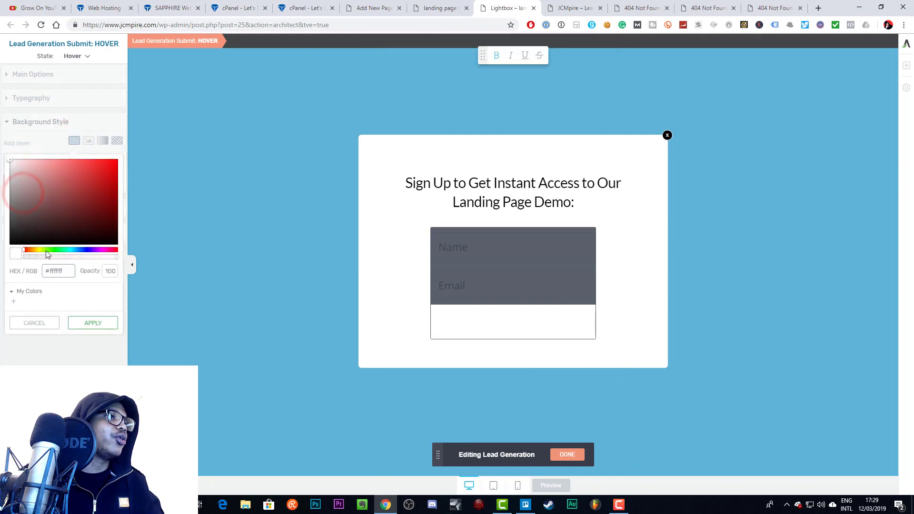
drag(50, 257, 34, 260)
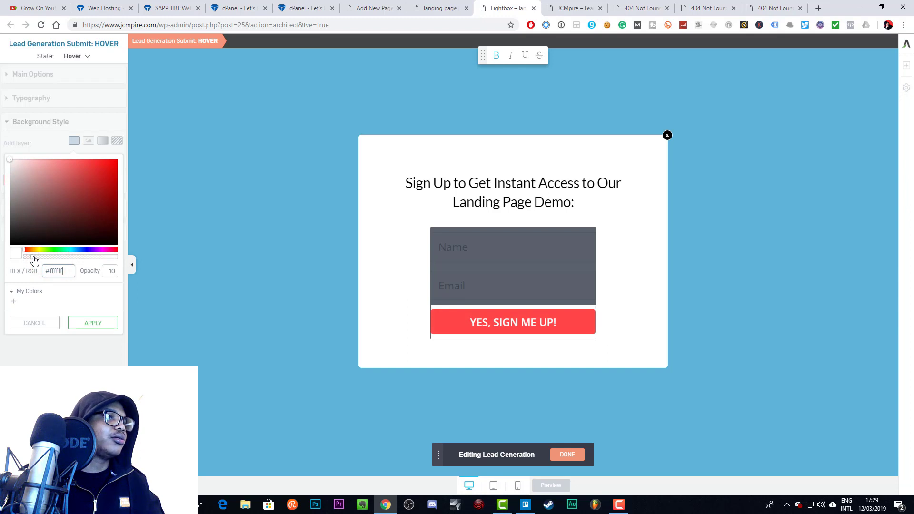
click(82, 325)
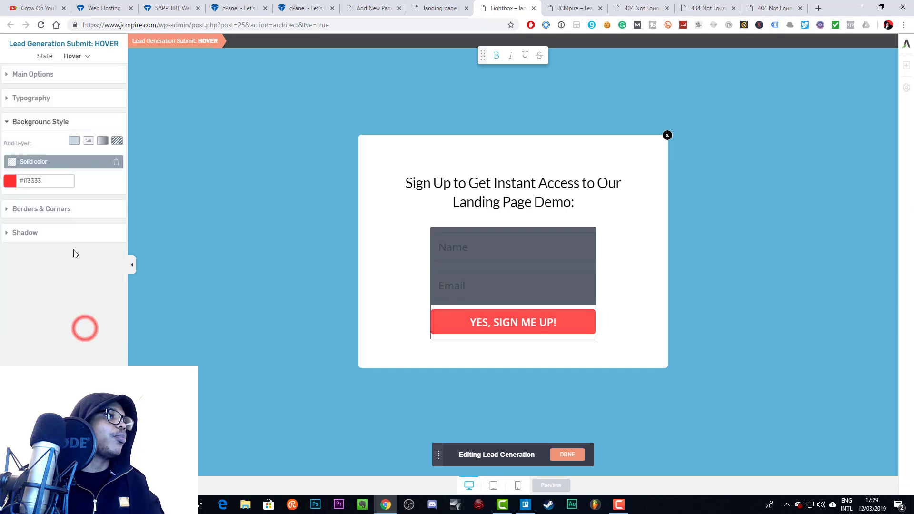
Return the submit button to its normal state, check the Name and Email fields, and finish editing the form elements
click(74, 55)
click(71, 70)
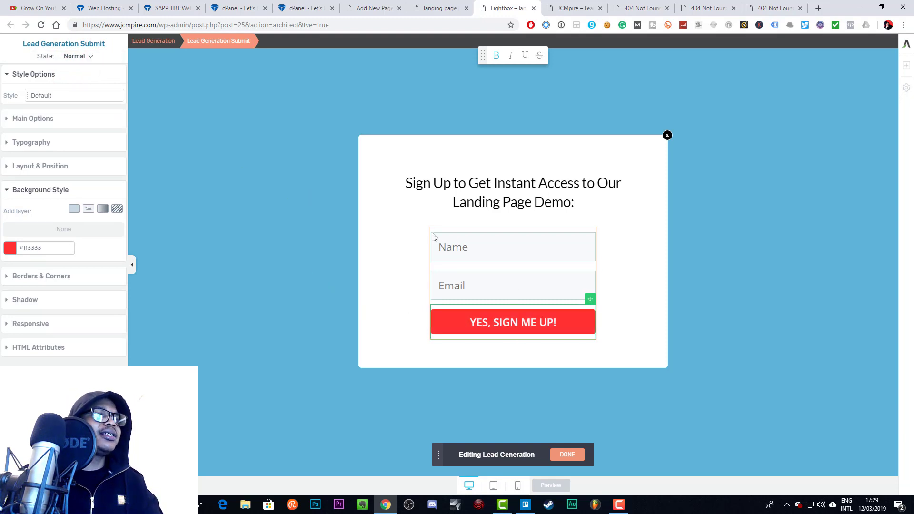
click(484, 246)
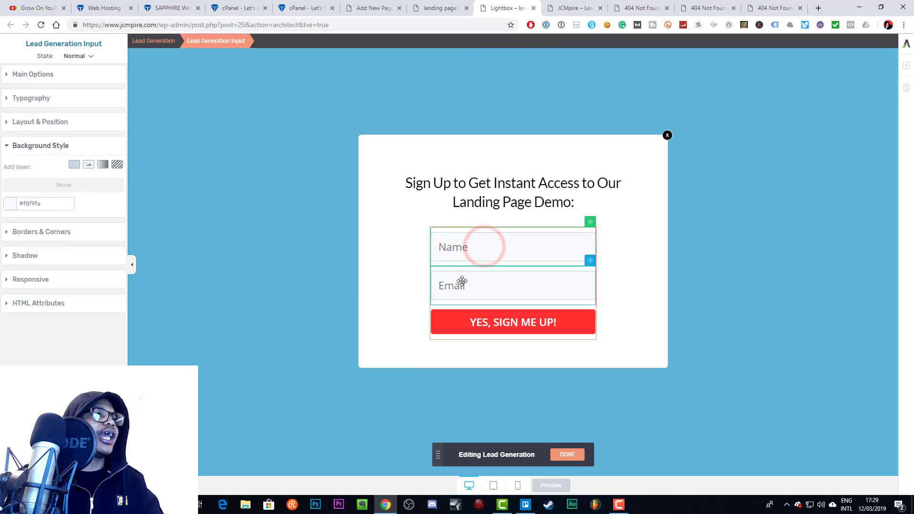
click(500, 283)
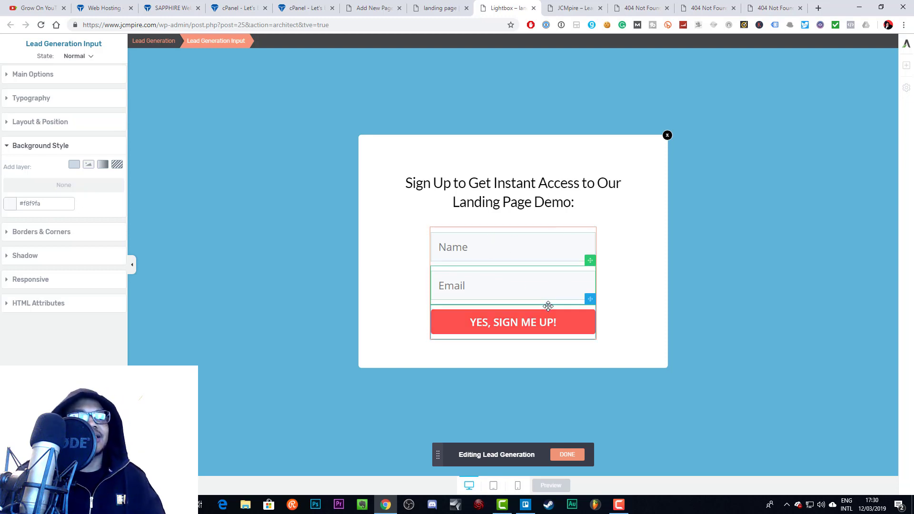
click(566, 455)
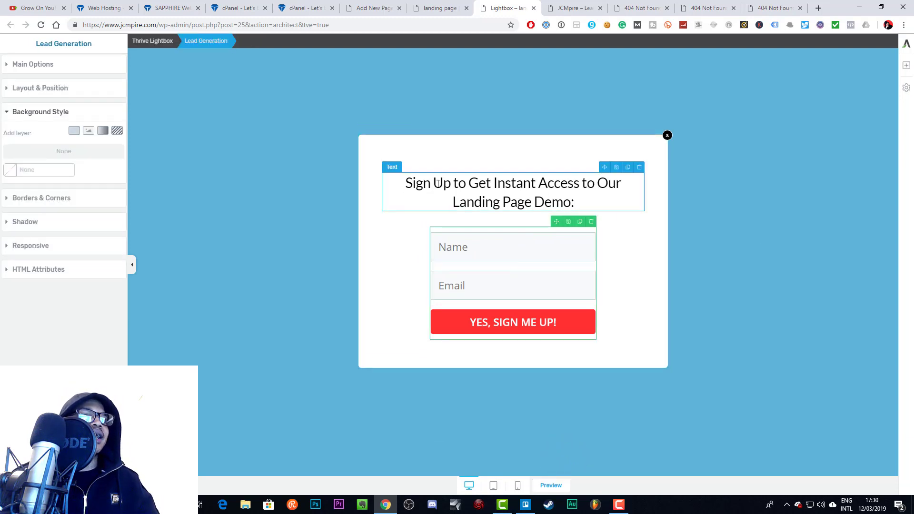
Compare the lightbox's sign-up heading with the landing page's "Discover The 5 Most Important Steps" headline
click(405, 184)
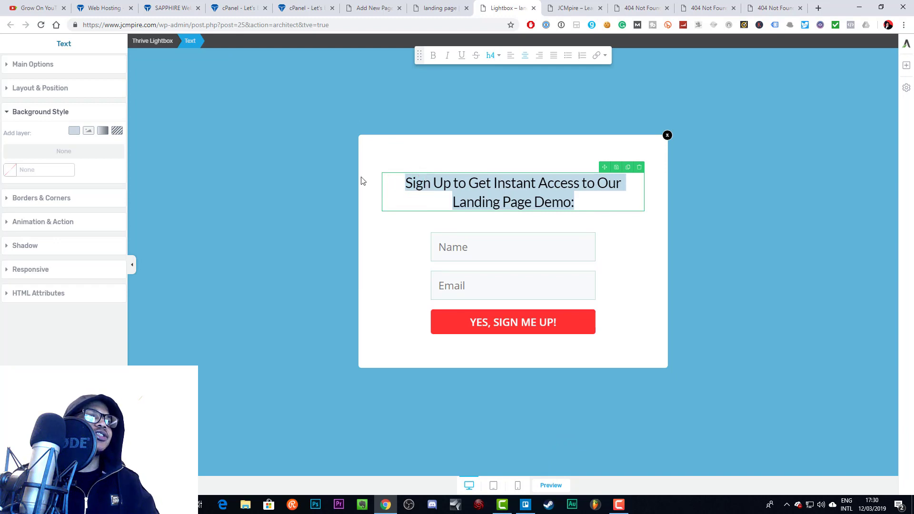
click(432, 184)
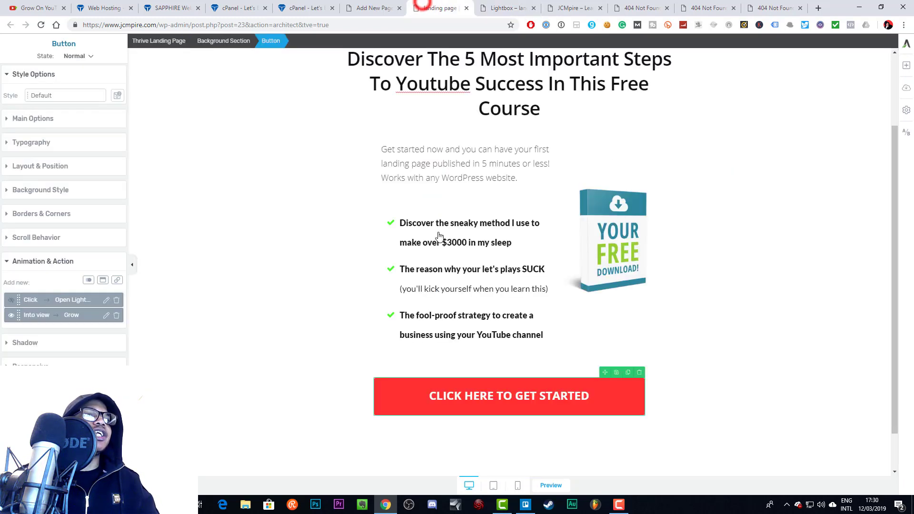
click(436, 7)
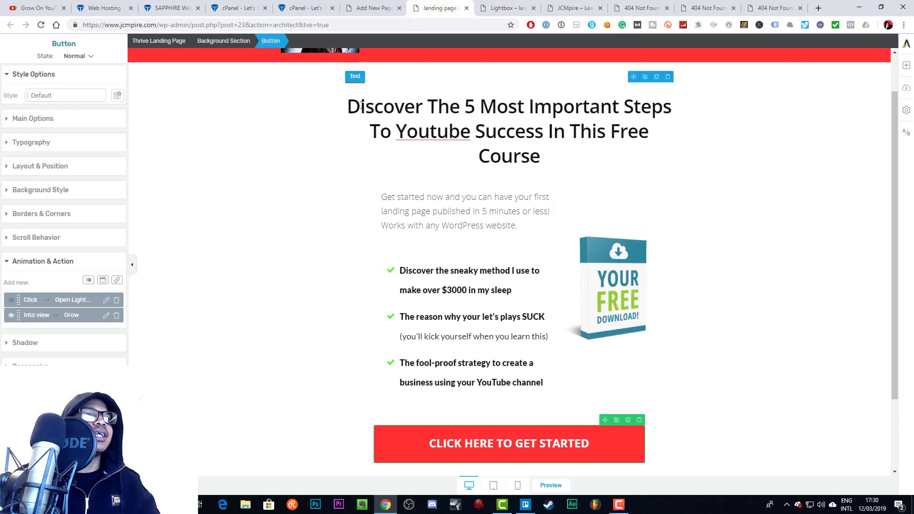
click(343, 107)
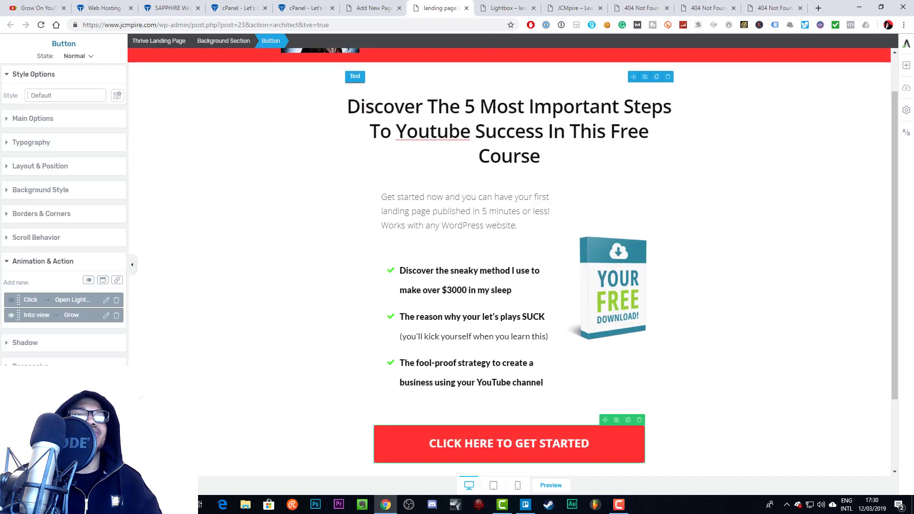
click(507, 7)
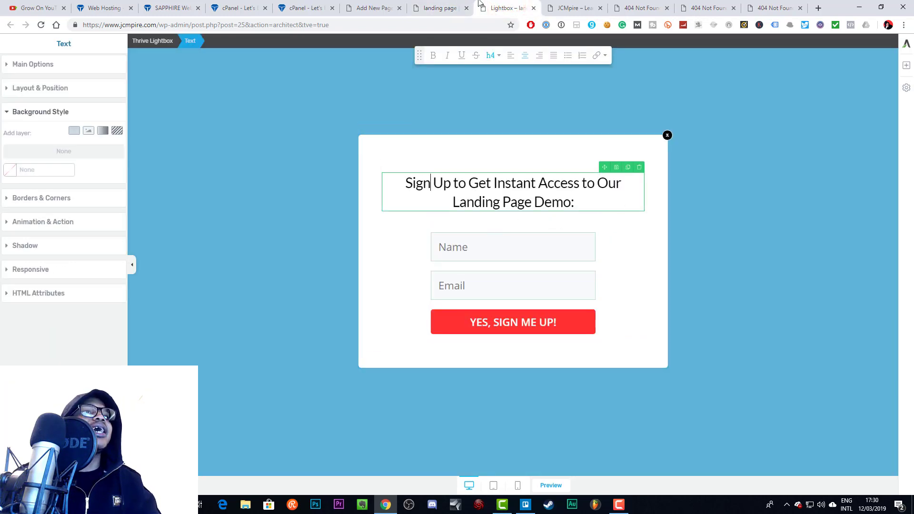
click(441, 11)
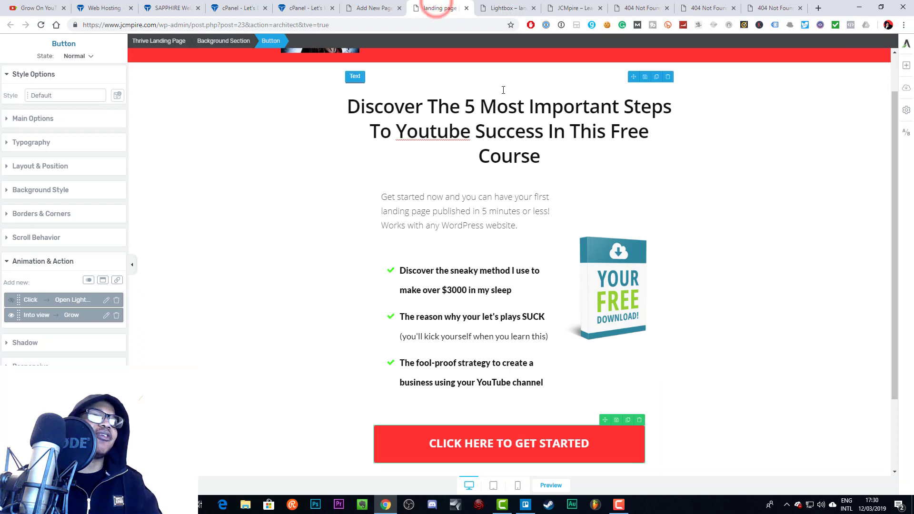
click(494, 10)
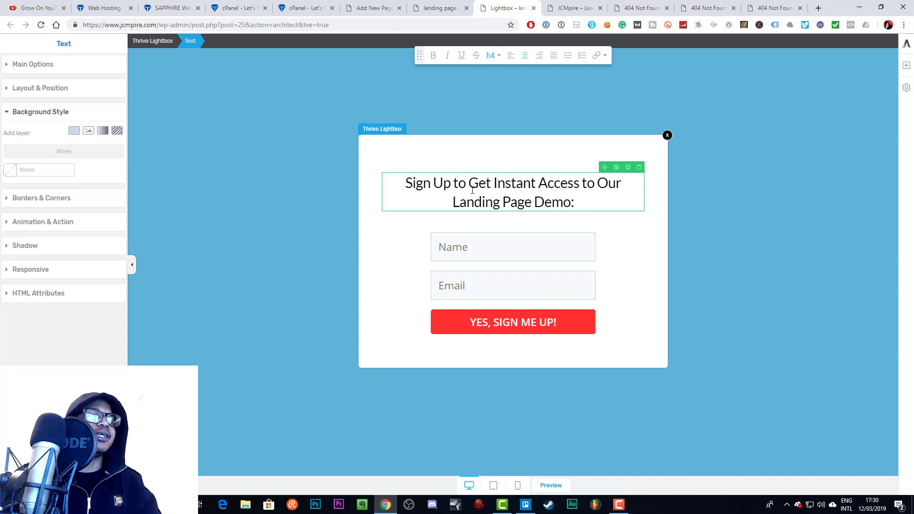
click(441, 8)
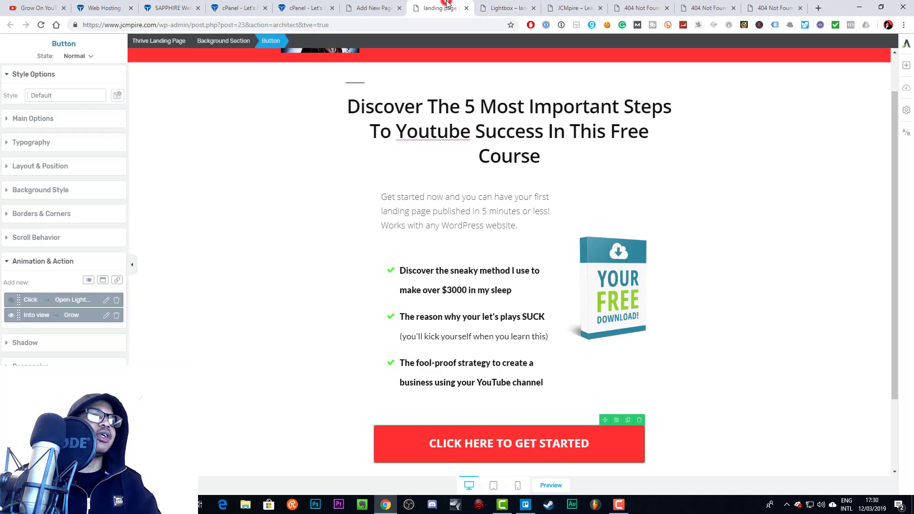
click(495, 8)
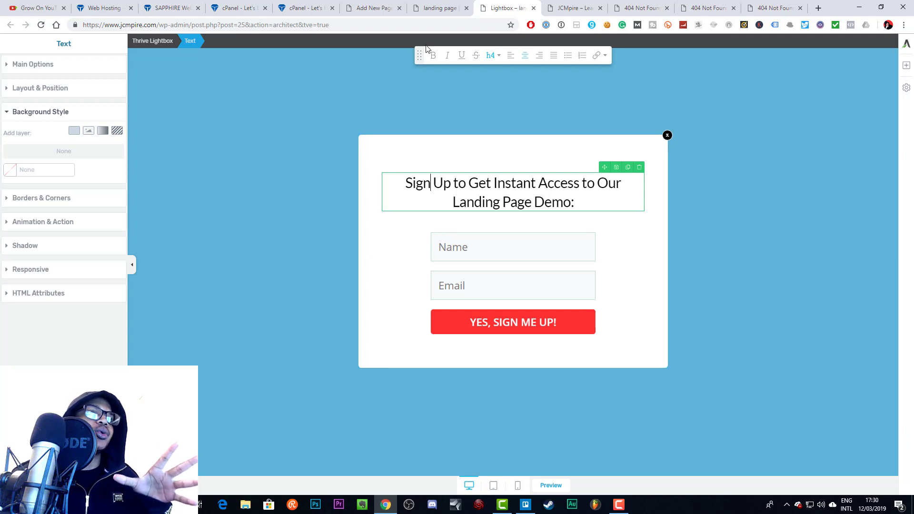
click(431, 8)
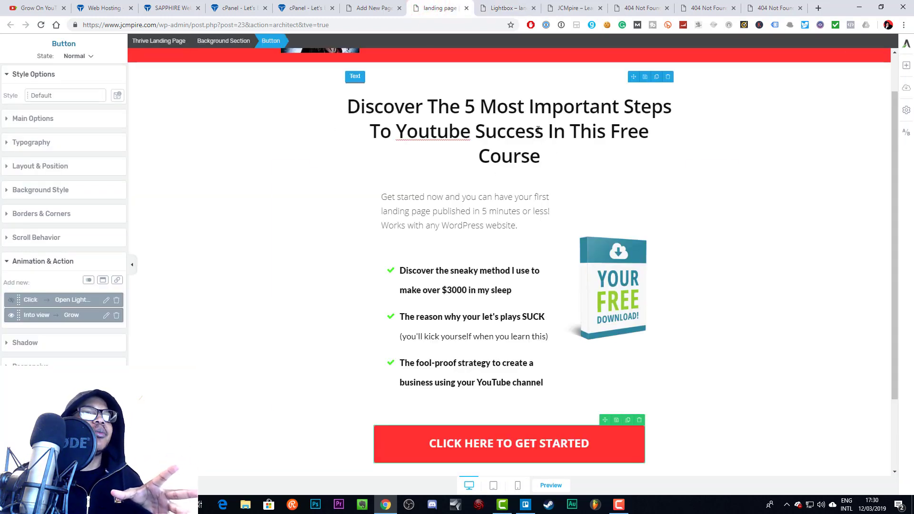
click(506, 8)
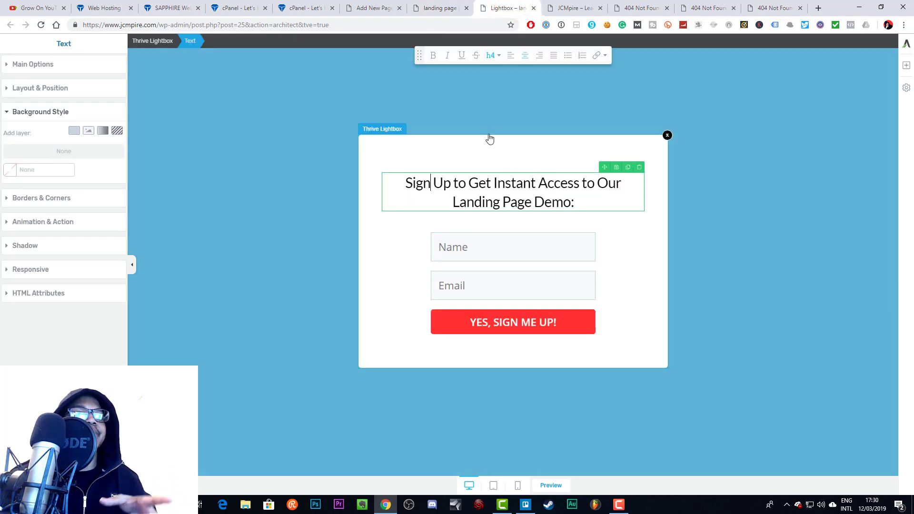
click(438, 8)
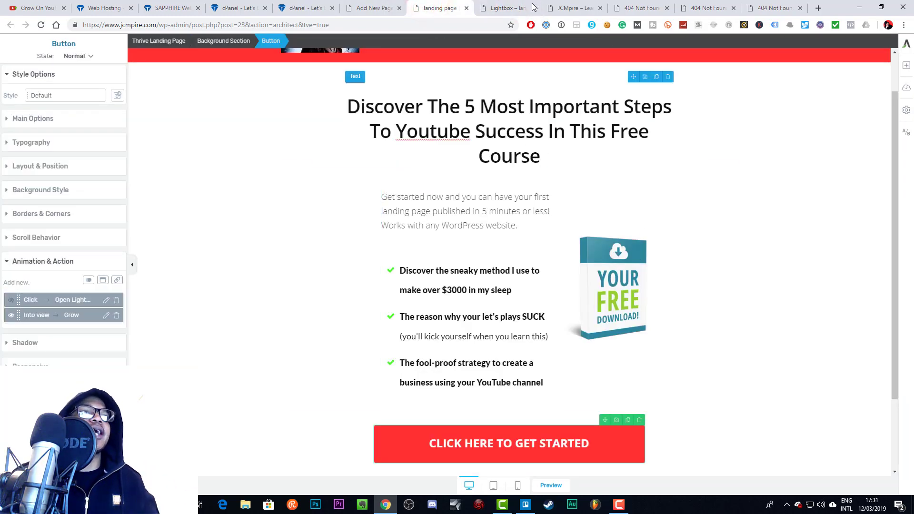
click(495, 4)
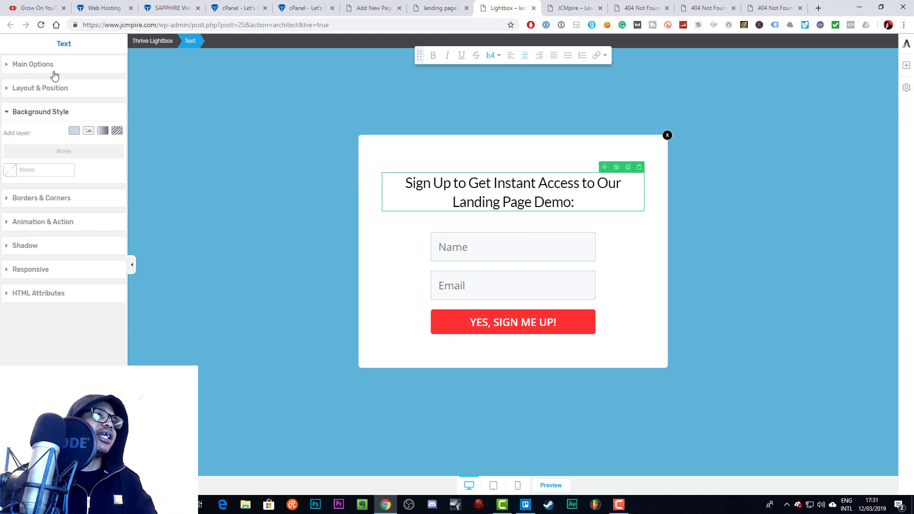
Start connecting the lead generation form to a service through a new API connection and open the Thrive API connections page
click(523, 248)
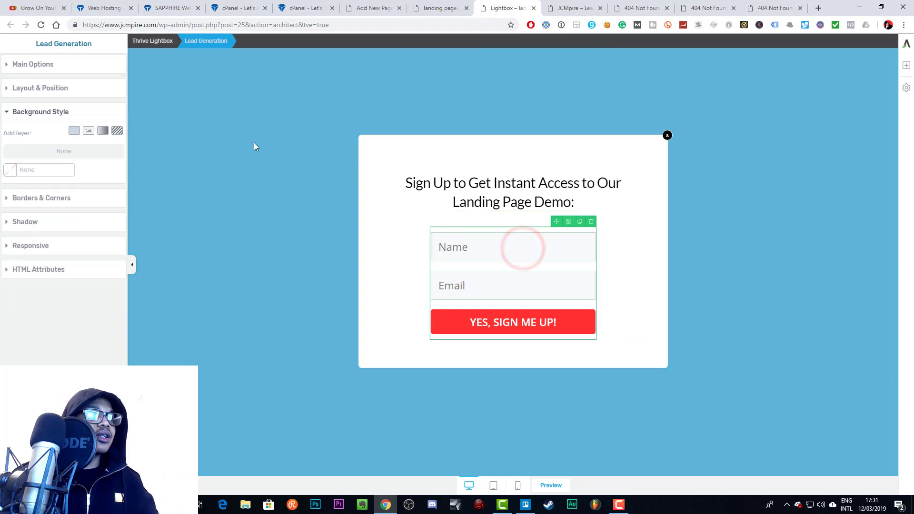
click(8, 67)
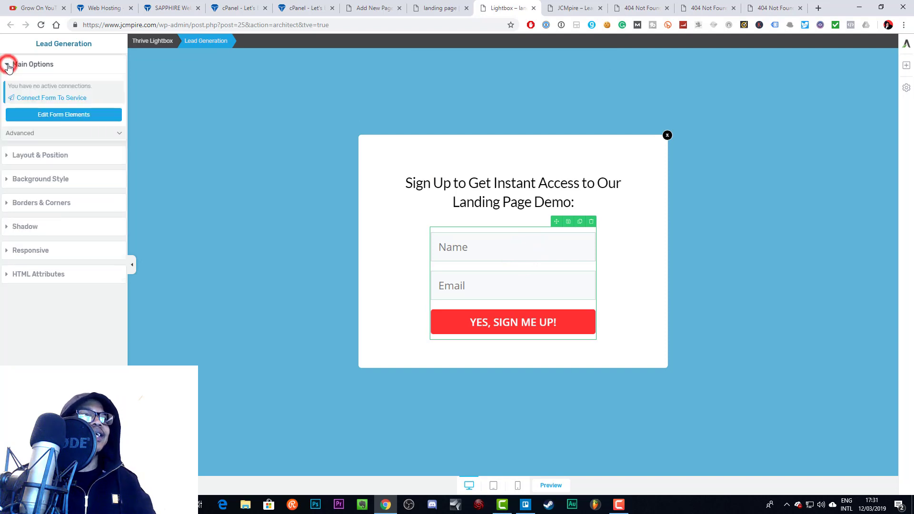
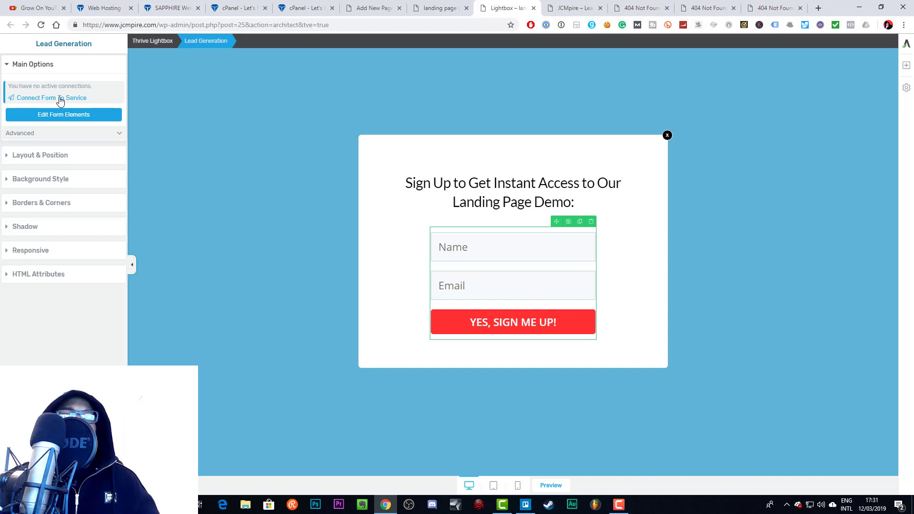
click(60, 101)
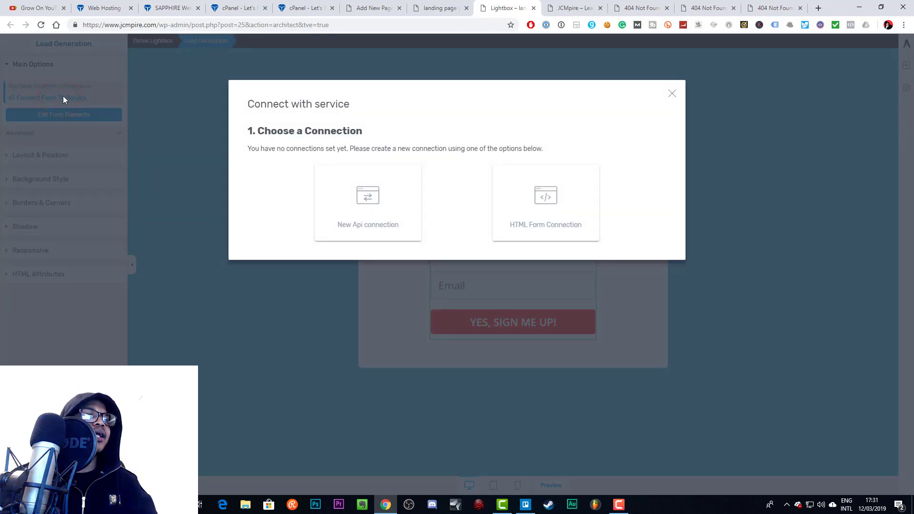
click(376, 204)
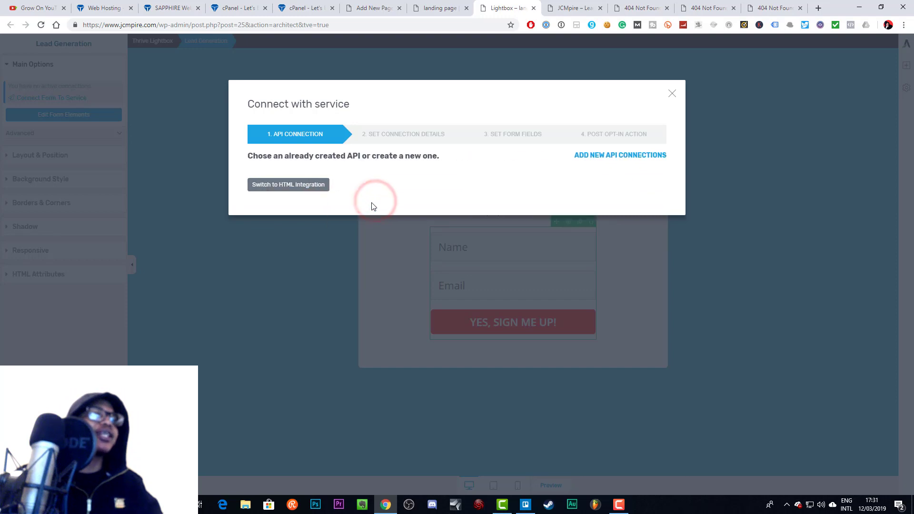
click(617, 156)
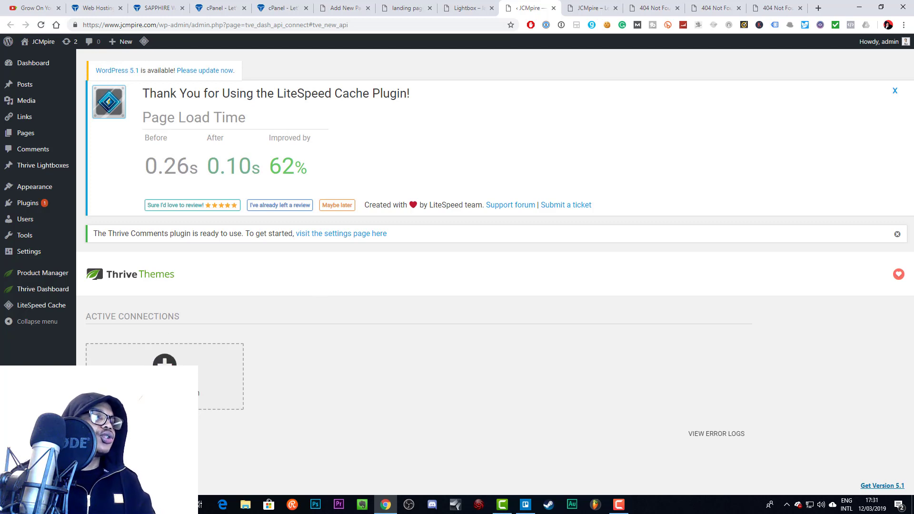
Add a new API connection and choose ConvertKit / Seva from the email marketing apps
click(164, 362)
click(160, 362)
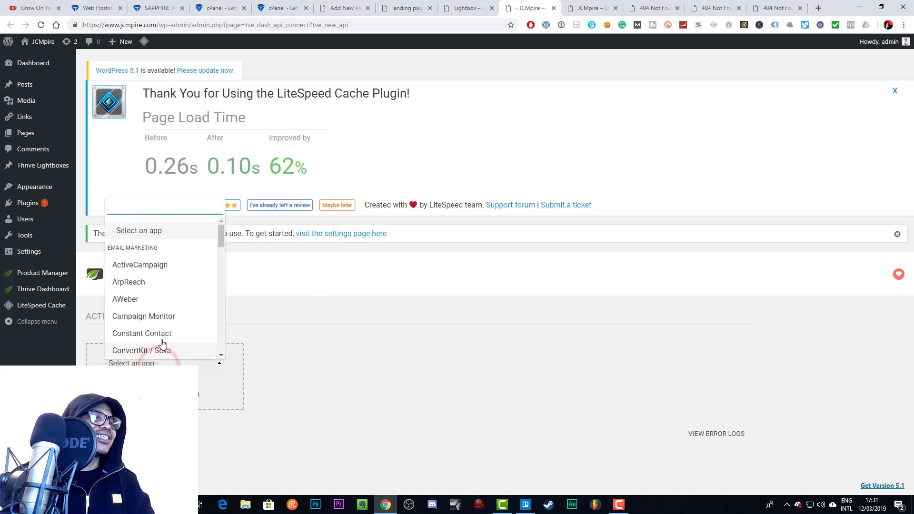
scroll(168, 336, down, 5)
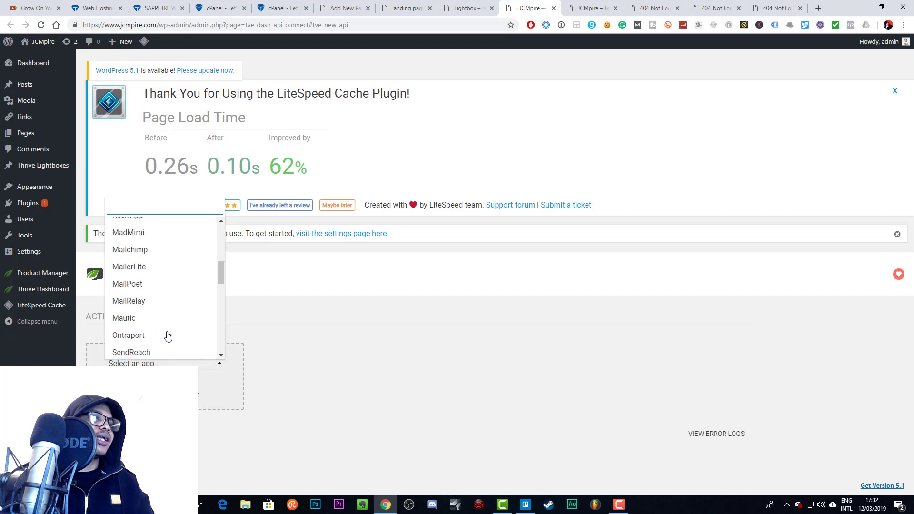
scroll(167, 336, down, 5)
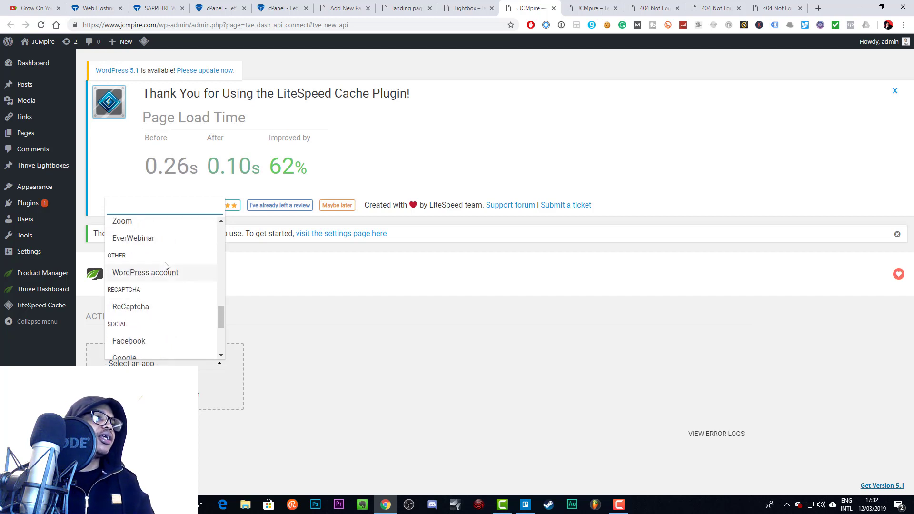
scroll(165, 262, up, 3)
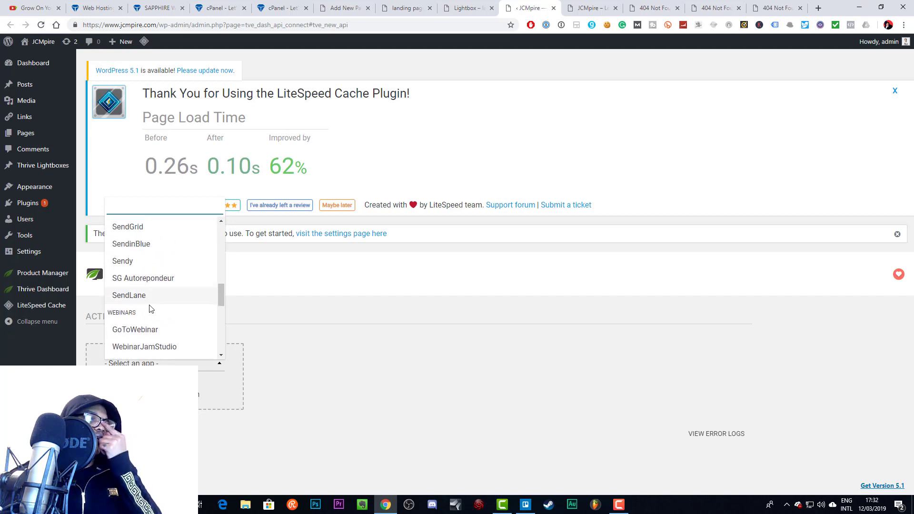
scroll(152, 323, down, 5)
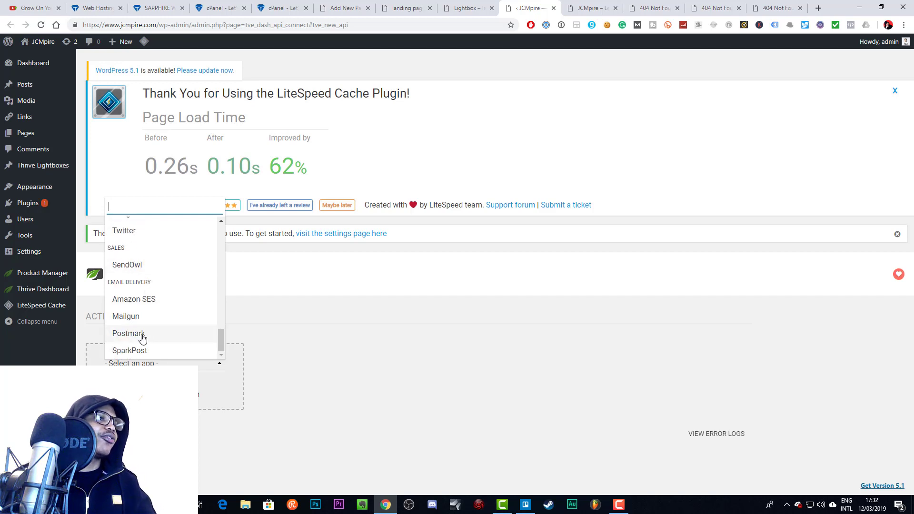
scroll(142, 337, up, 4)
scroll(142, 336, up, 6)
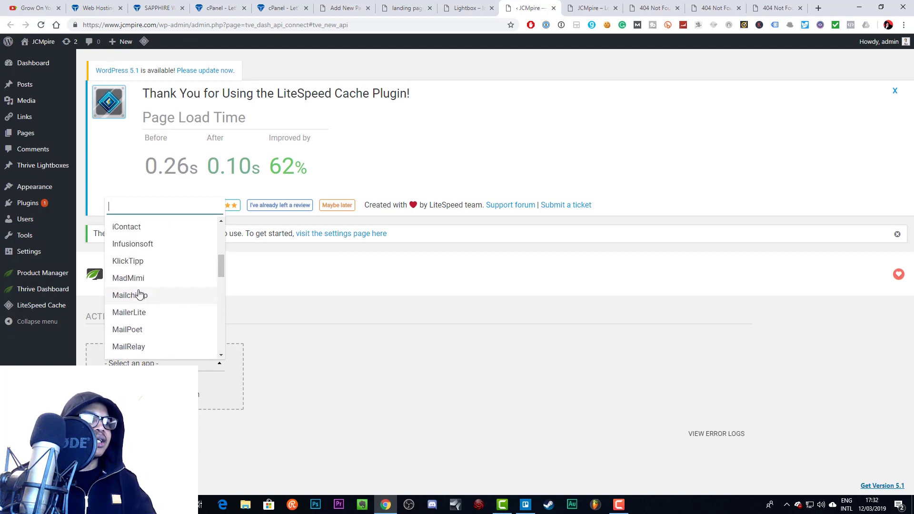
scroll(132, 305, up, 1)
scroll(142, 296, up, 1)
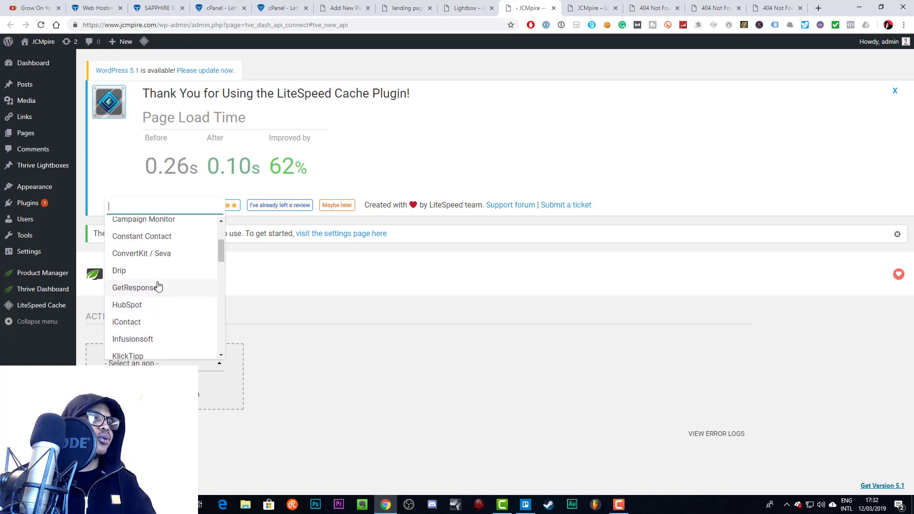
click(151, 253)
scroll(262, 424, down, 1)
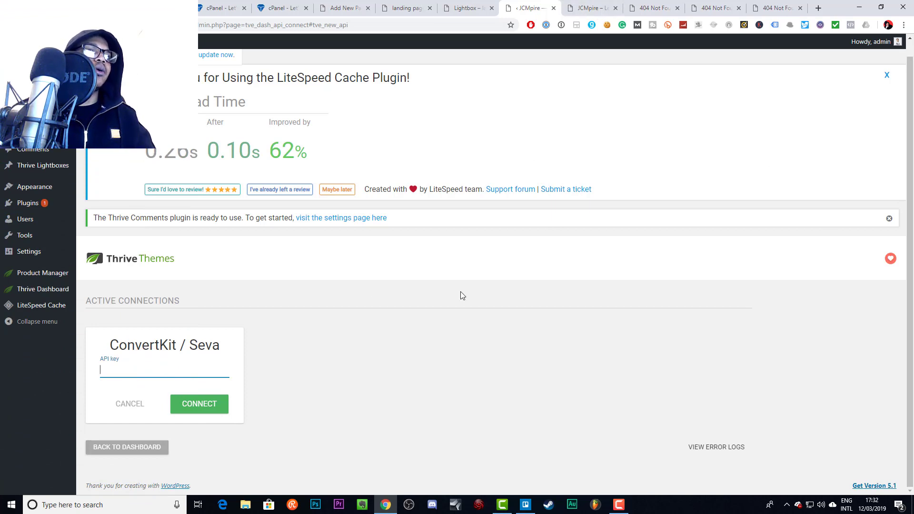
Open convertkit.com in a new browser tab and go to the account settings
click(817, 8)
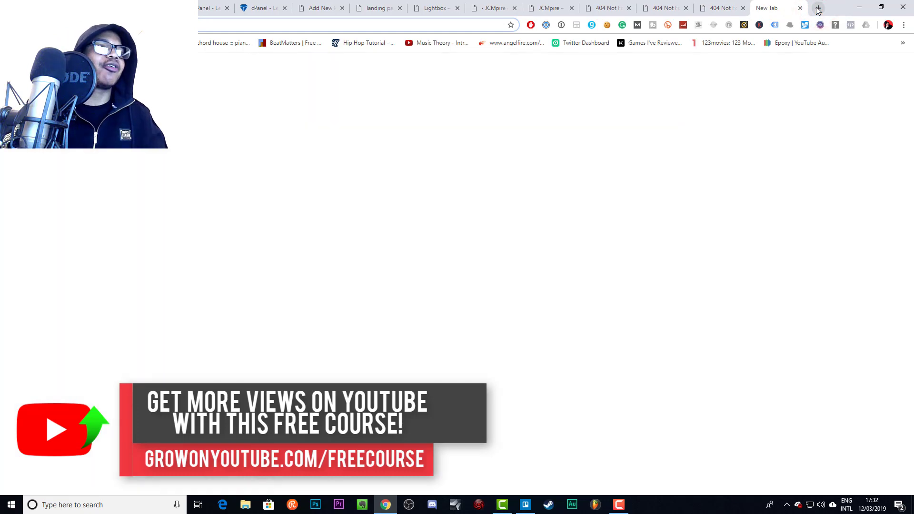
text(convertkit.com)
key(Return)
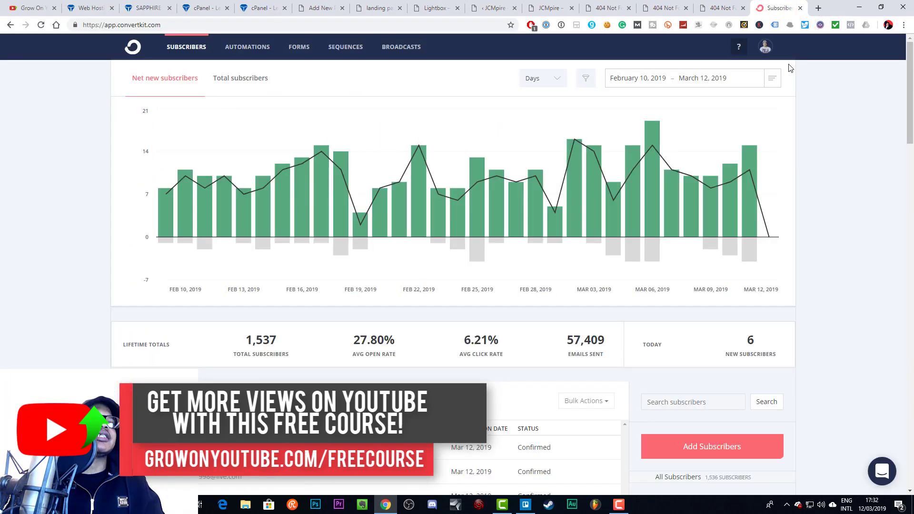
click(764, 47)
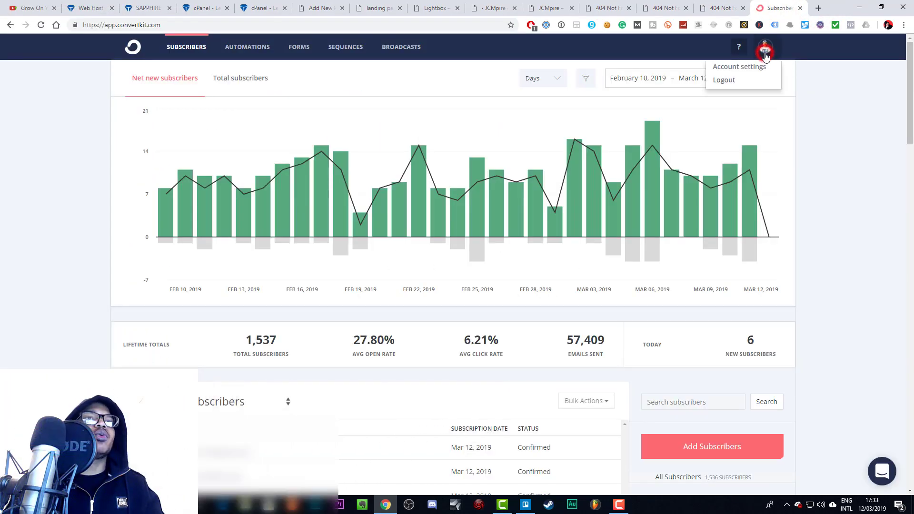
click(747, 67)
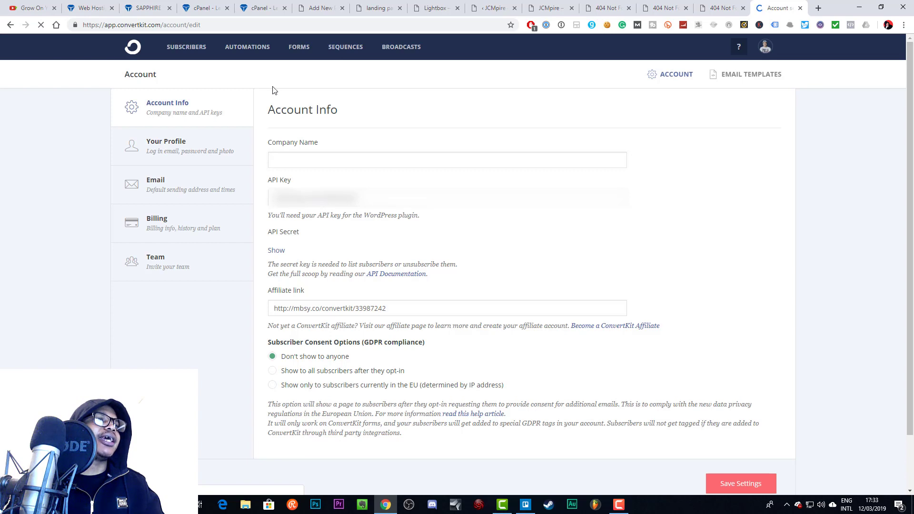
Copy the API key from the ConvertKit account info, paste it into the ConvertKit / Seva connection in WordPress, and connect
drag(366, 199, 254, 190)
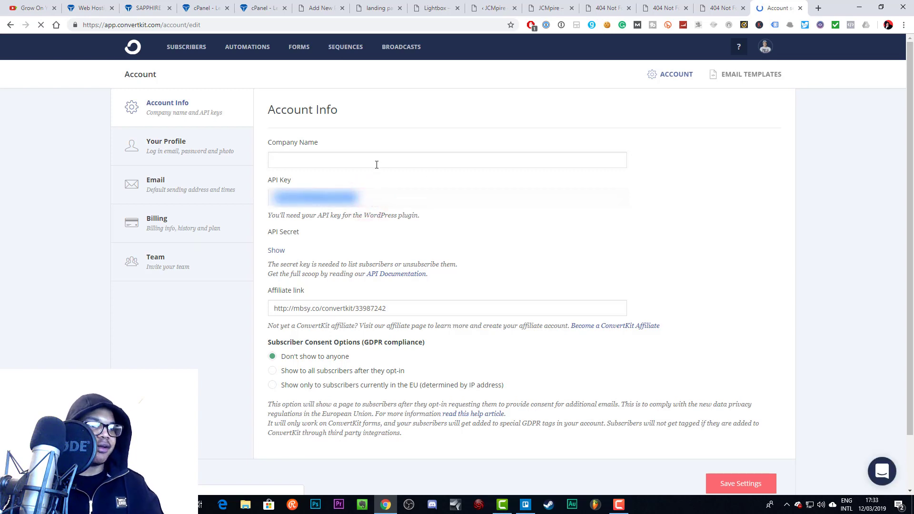
drag(363, 198, 260, 186)
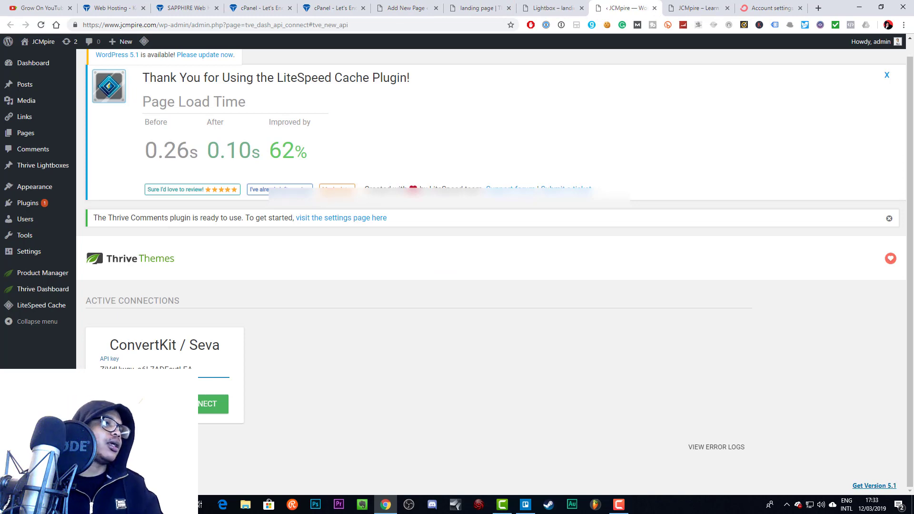
click(200, 398)
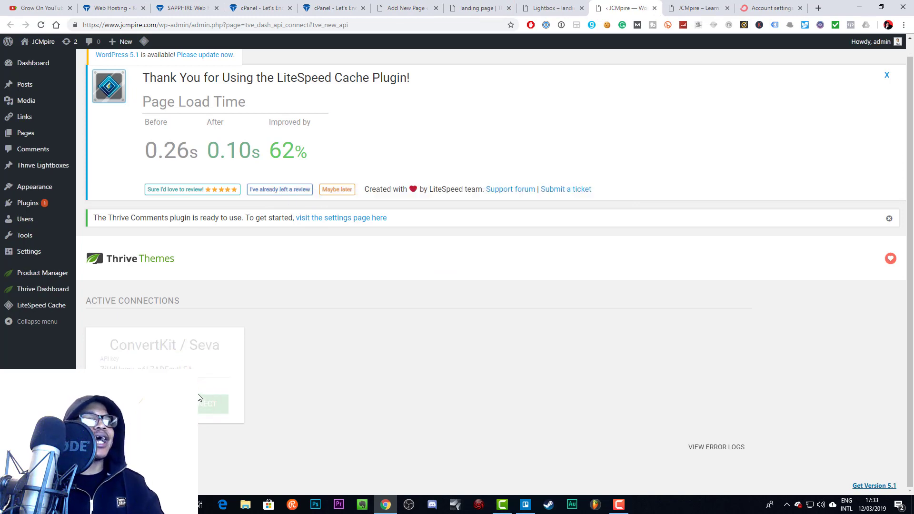
In the lightbox editor, connect the form to ConvertKit / Seva with the "Profile landing page" mailing list and no tag
click(594, 5)
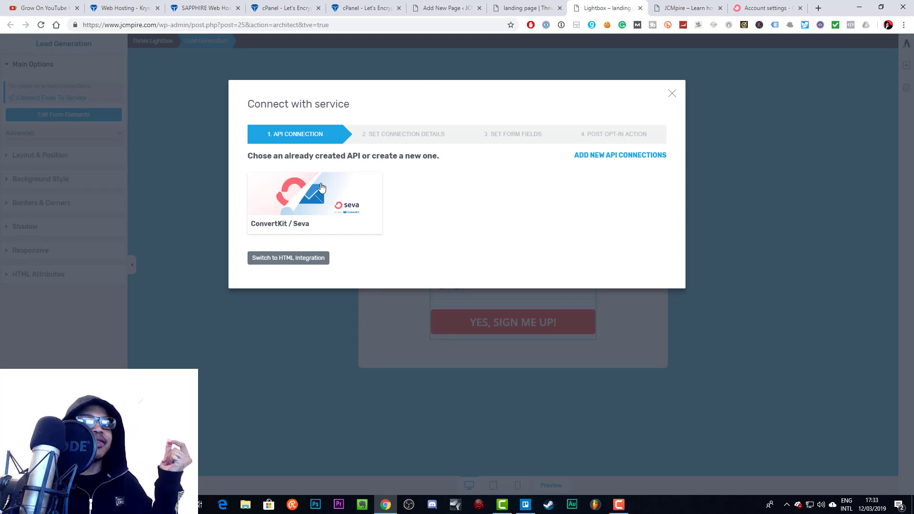
click(296, 195)
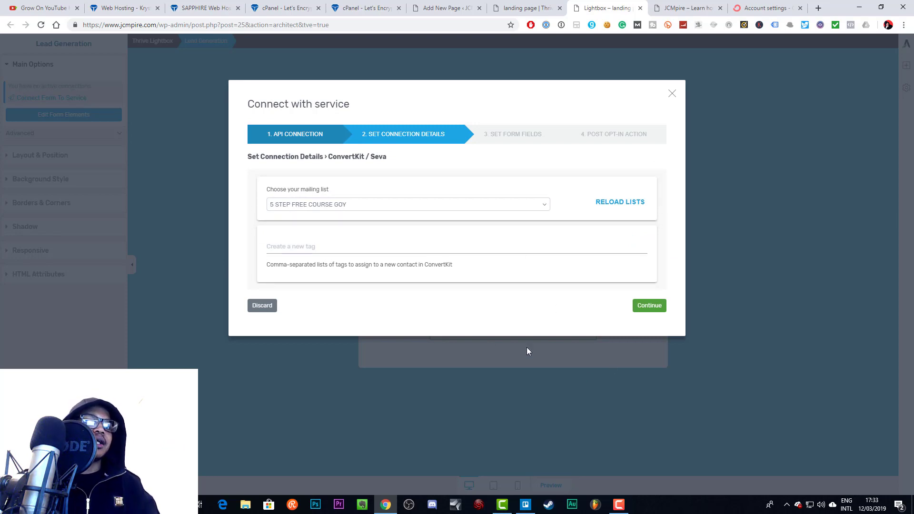
click(547, 208)
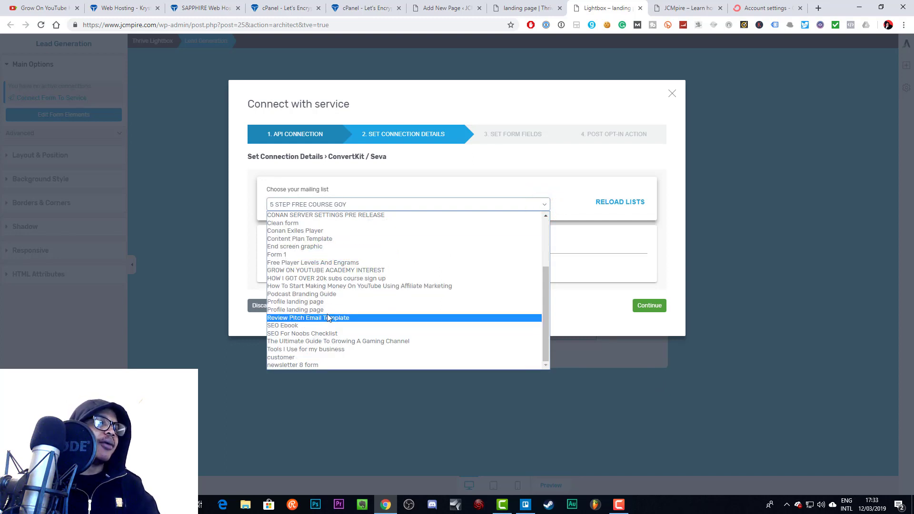
click(316, 304)
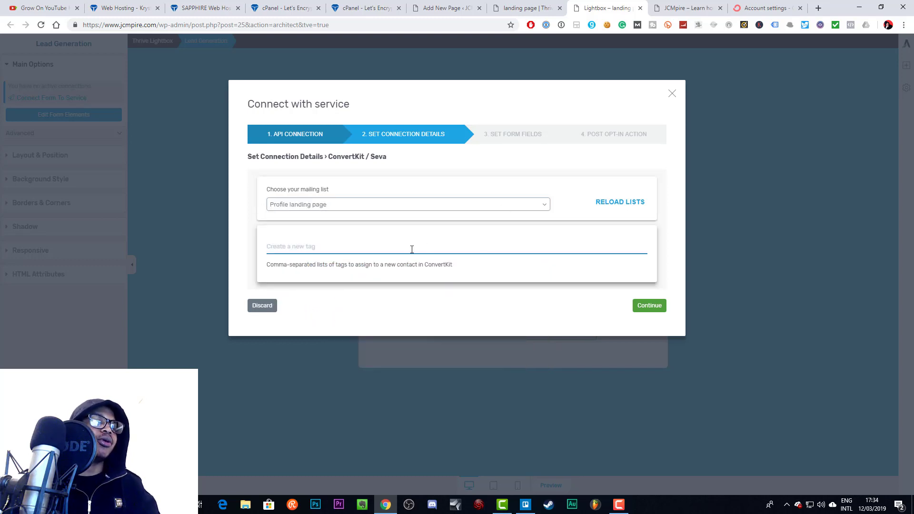
click(378, 205)
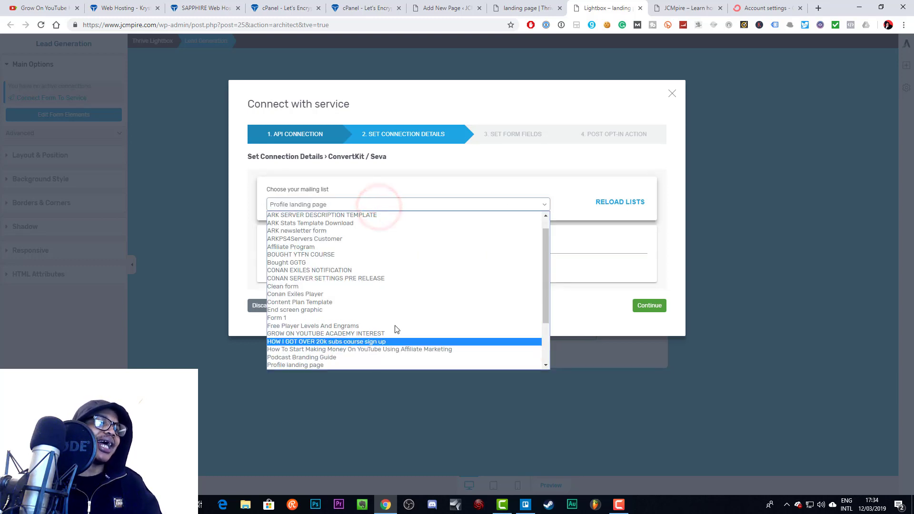
click(583, 274)
click(312, 247)
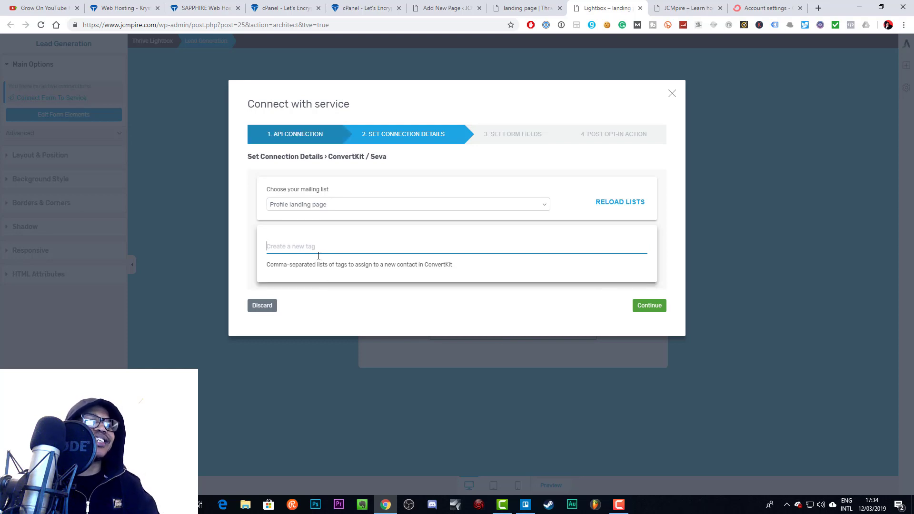
click(649, 312)
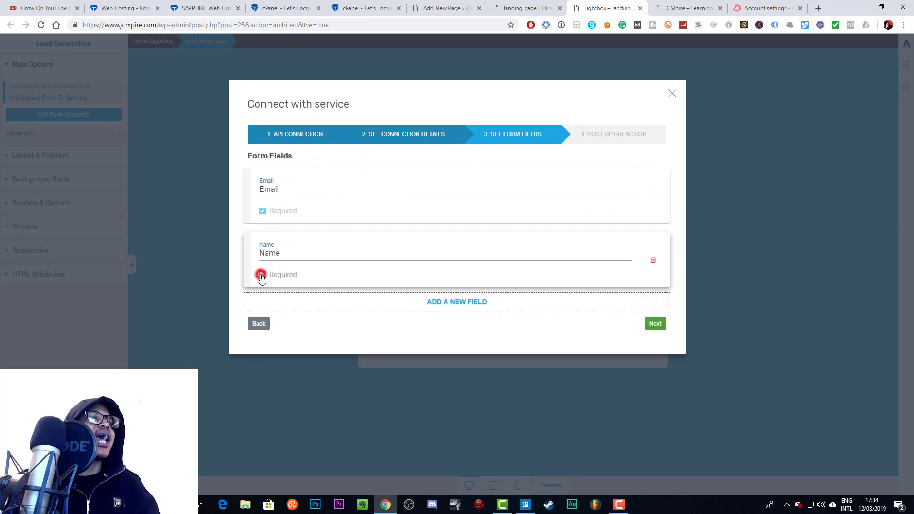
Mark the Name field as required, keep only the Email and Name fields, and continue to the post opt-in action
click(261, 276)
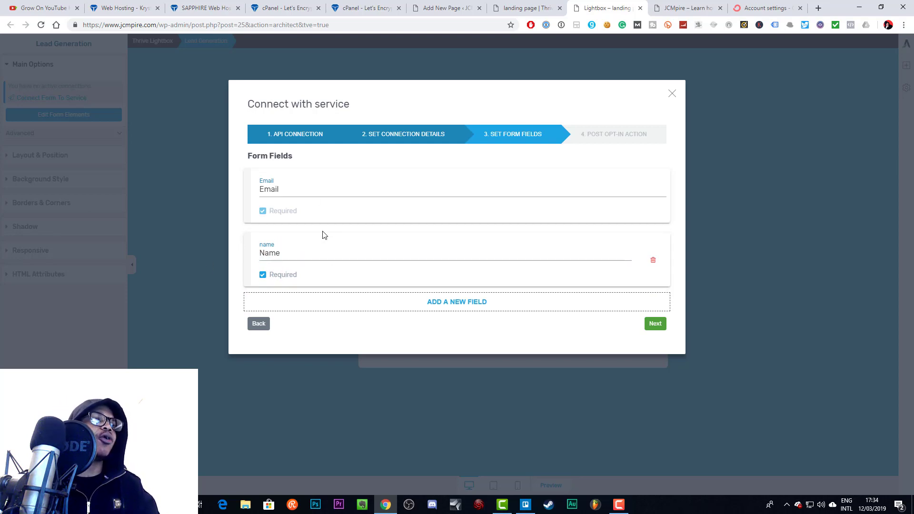
click(262, 275)
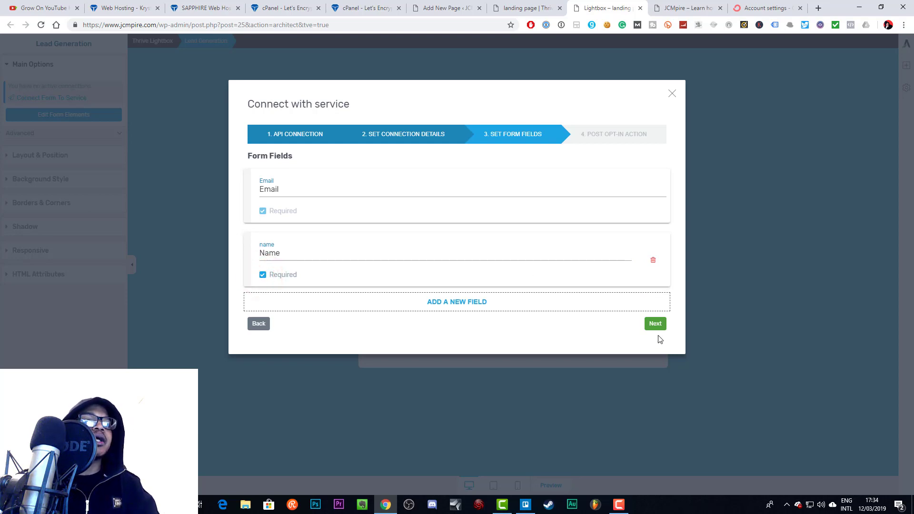
click(457, 306)
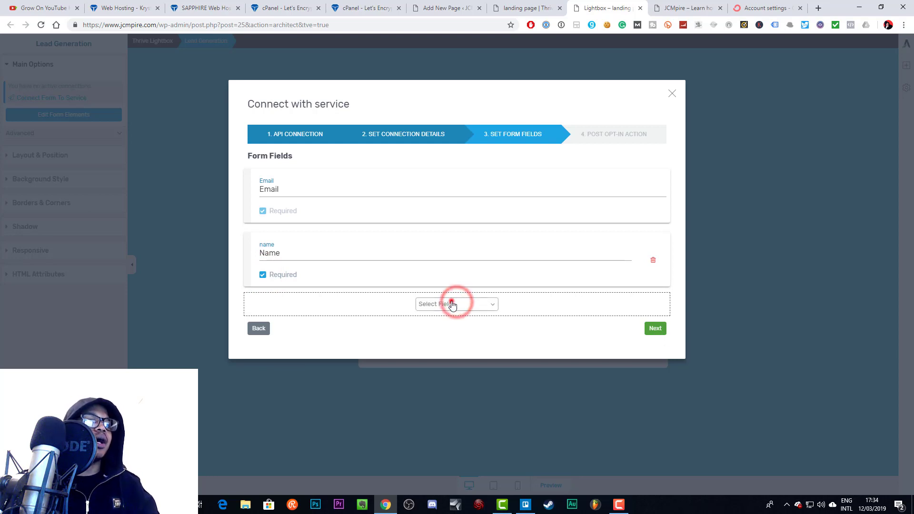
click(453, 303)
click(547, 342)
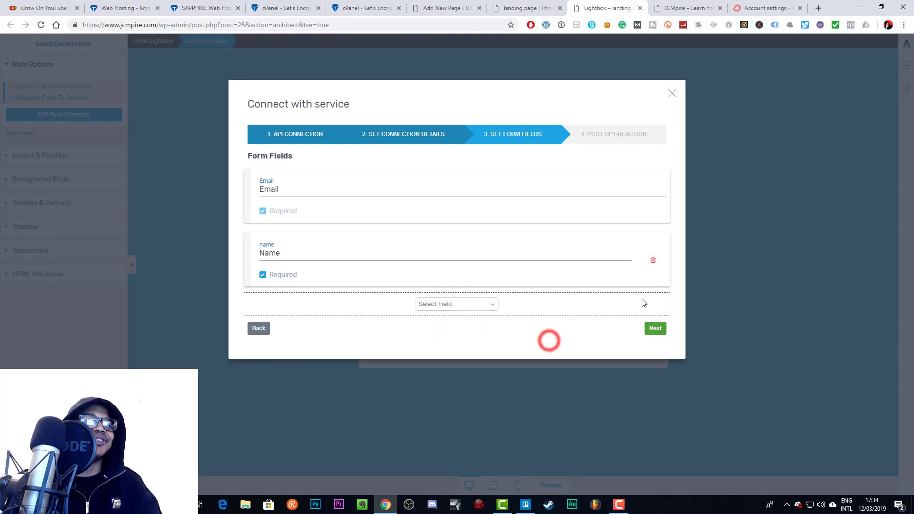
click(579, 329)
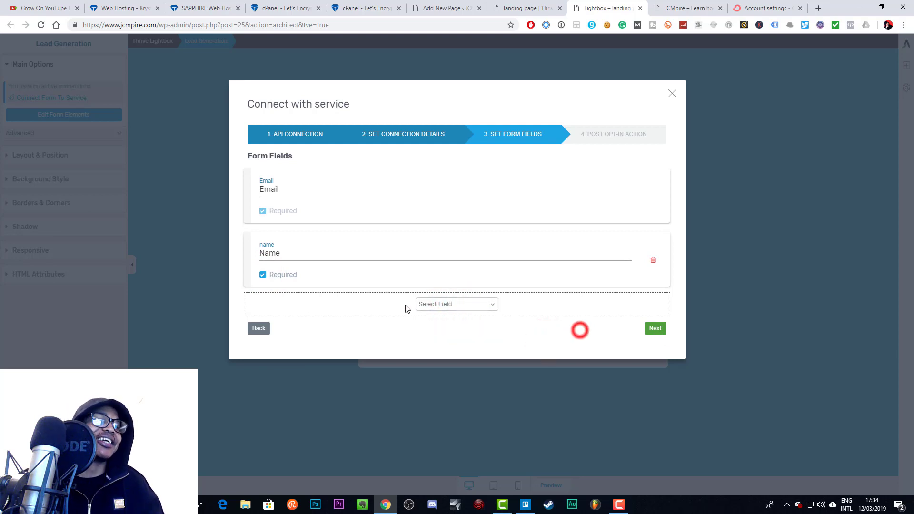
click(655, 329)
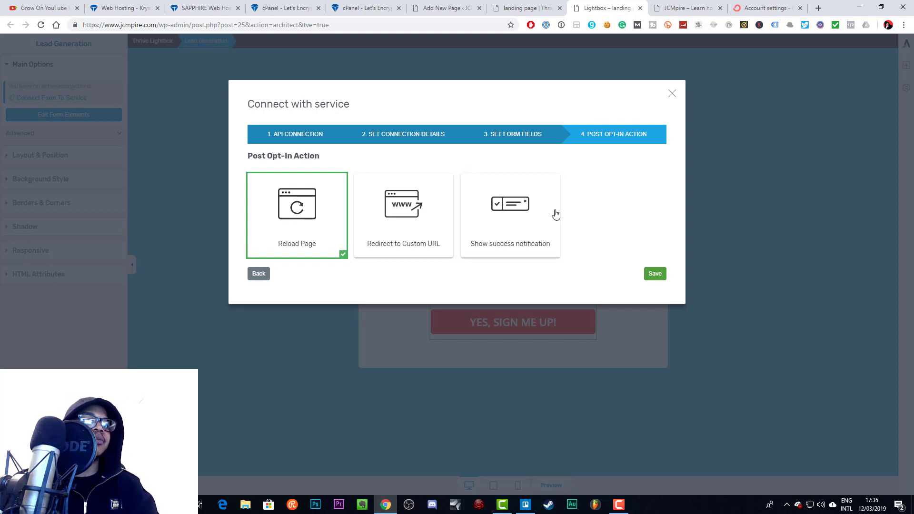
Try Show success notification as the post opt-in action and look at its message text
click(527, 200)
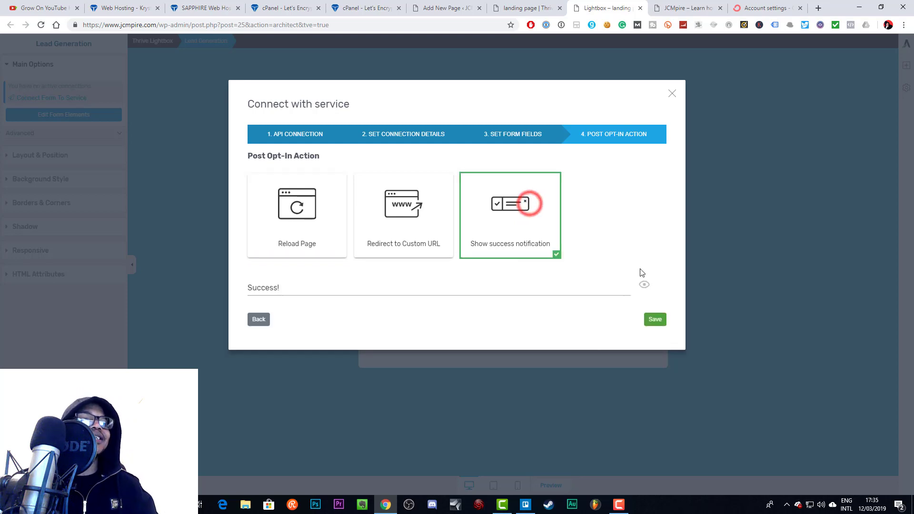
double_click(282, 287)
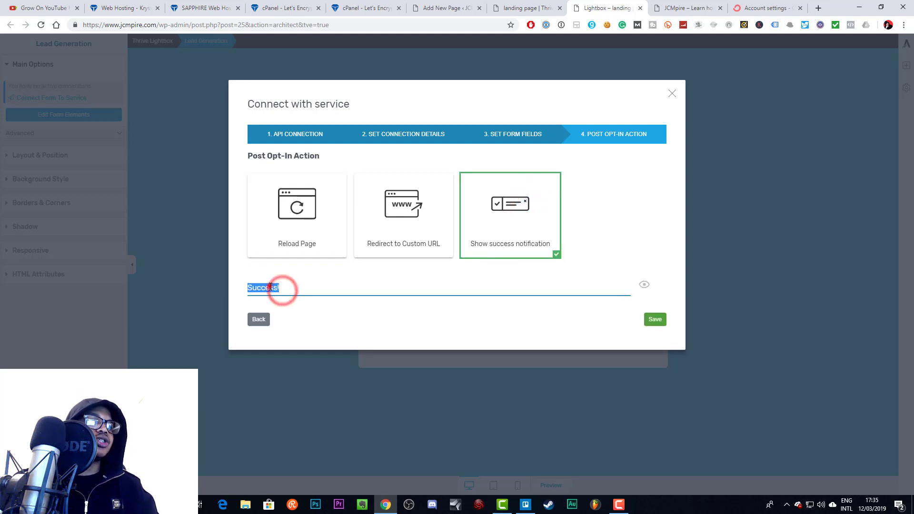
click(268, 286)
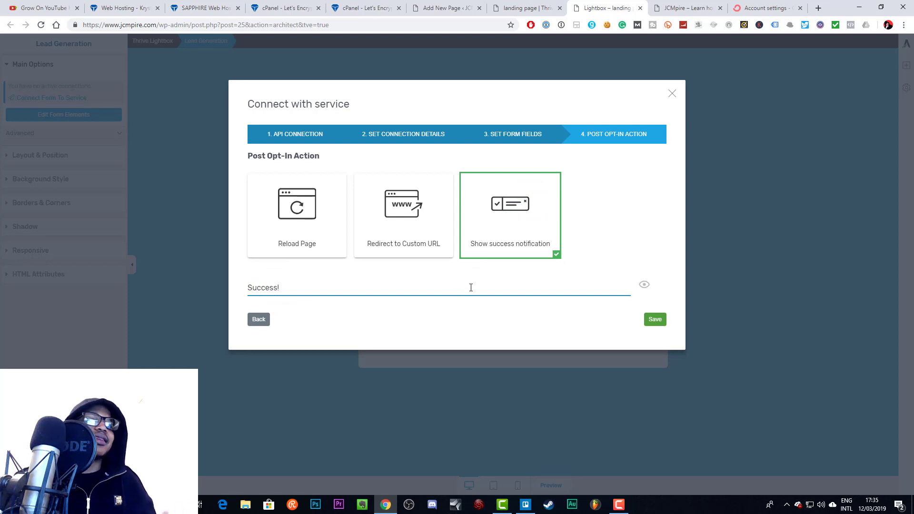
Try Redirect to Custom URL as the post opt-in action and go to its URL field
click(435, 245)
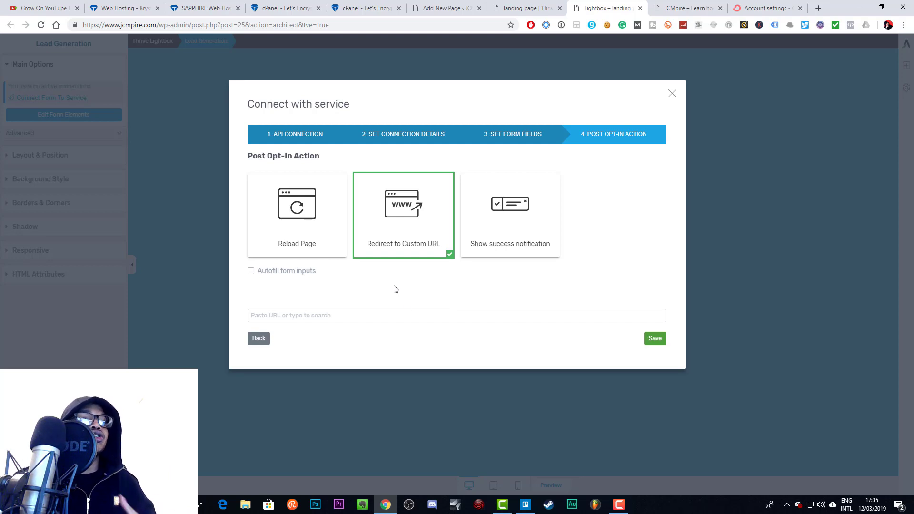
click(374, 320)
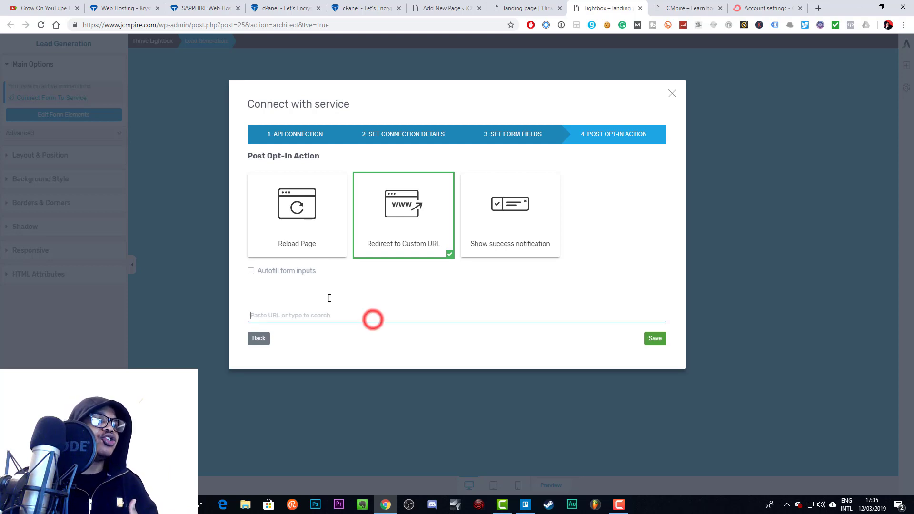
click(302, 317)
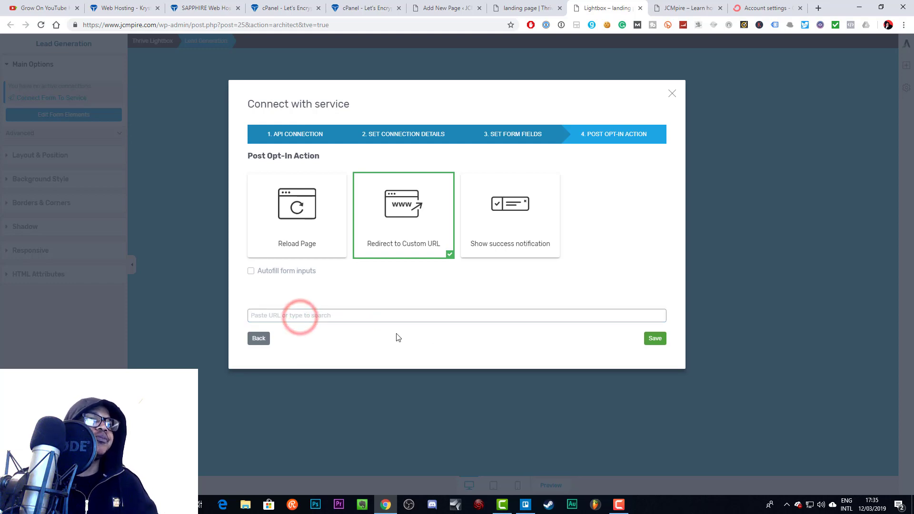
Look up the landing page's permalink in the WordPress page editor and return to the lightbox's post opt-in settings
click(527, 5)
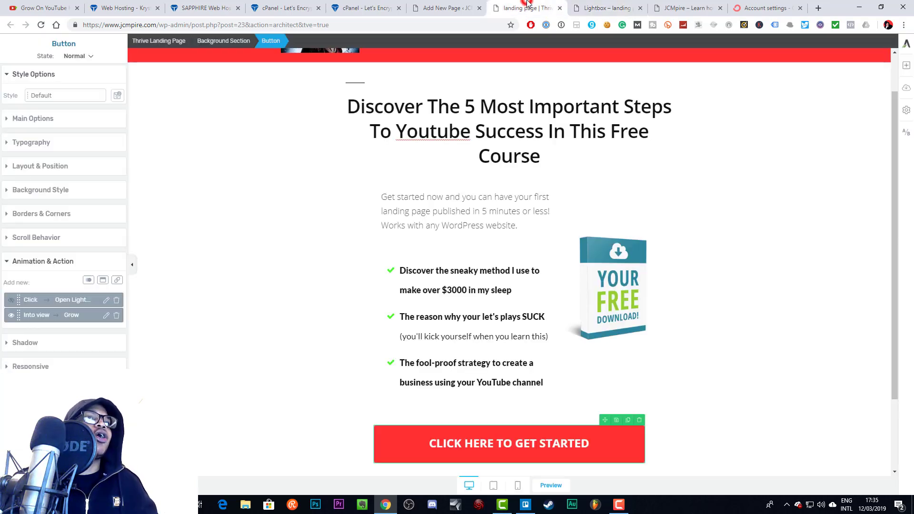
click(446, 8)
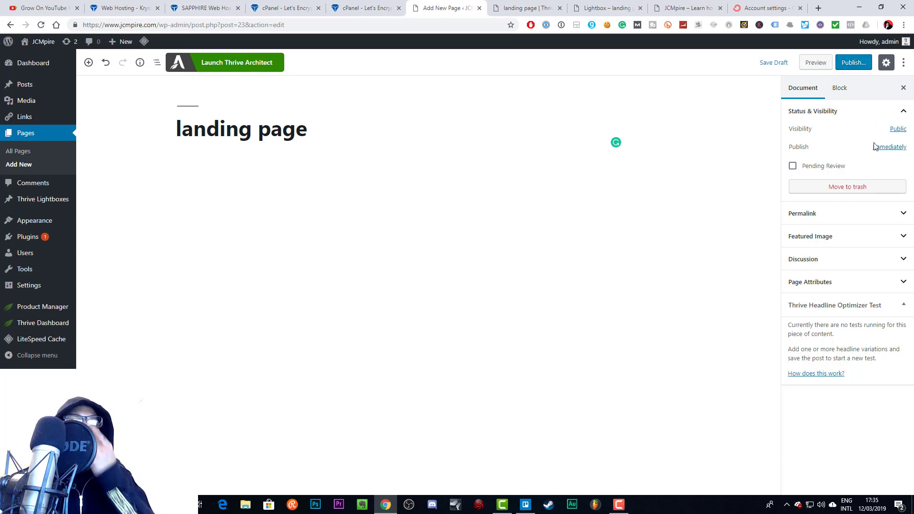
click(900, 213)
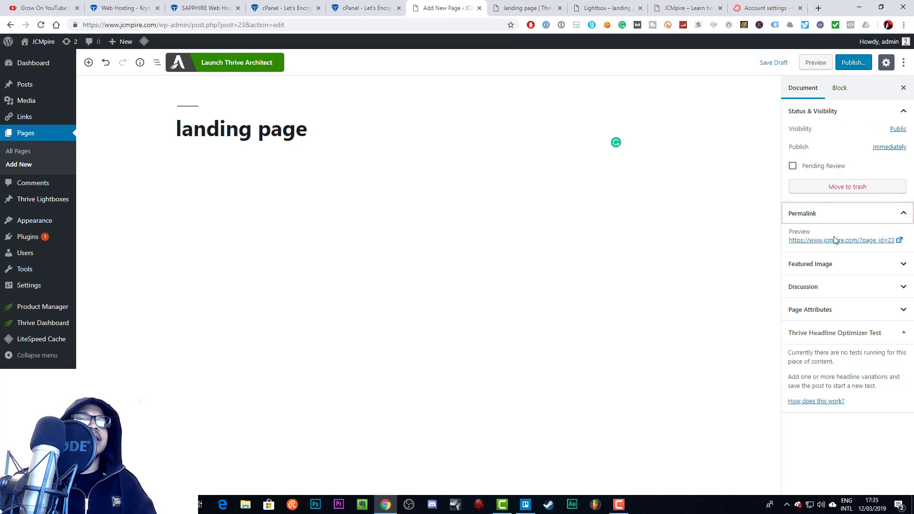
click(881, 214)
click(862, 214)
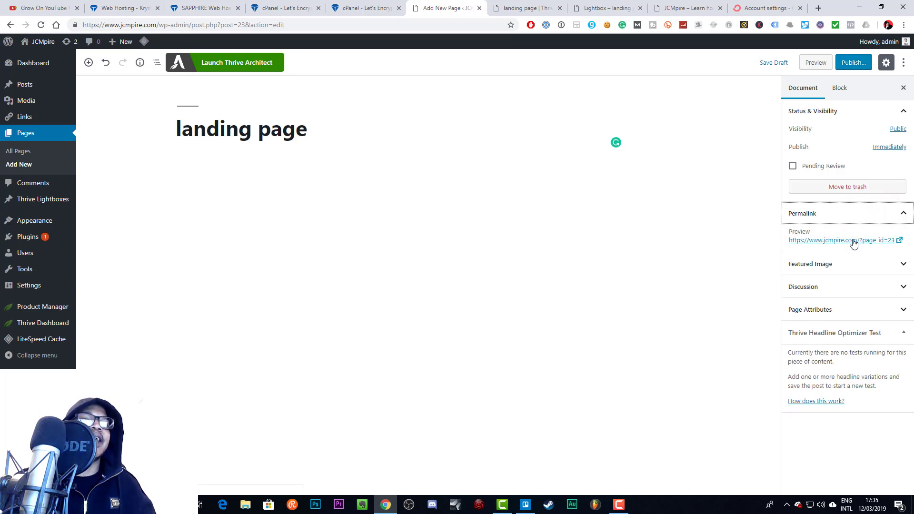
right_click(854, 242)
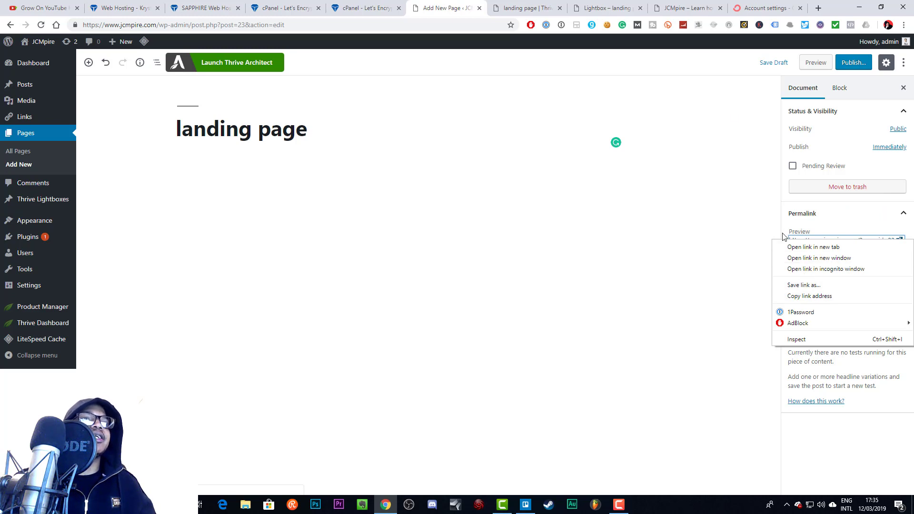
click(681, 8)
click(616, 7)
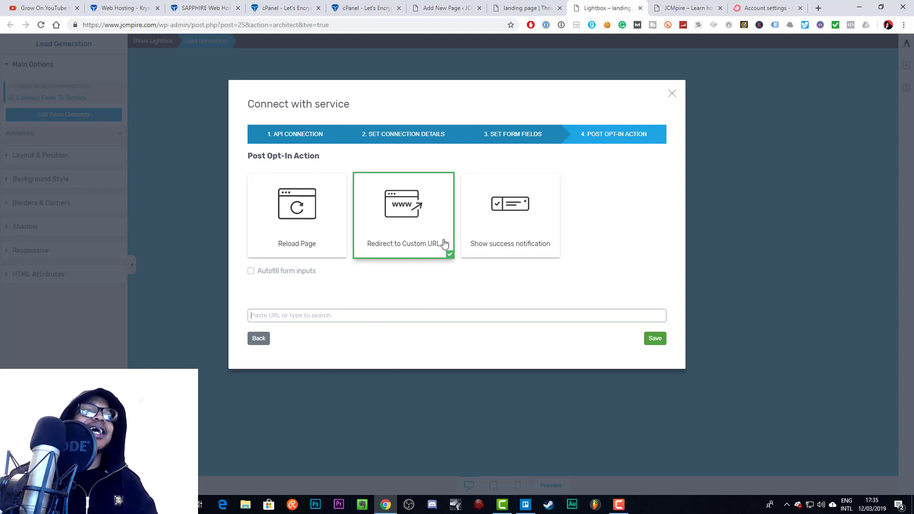
View the Elementary template set for landing pages, close the template chooser, and look over the current landing page
click(516, 8)
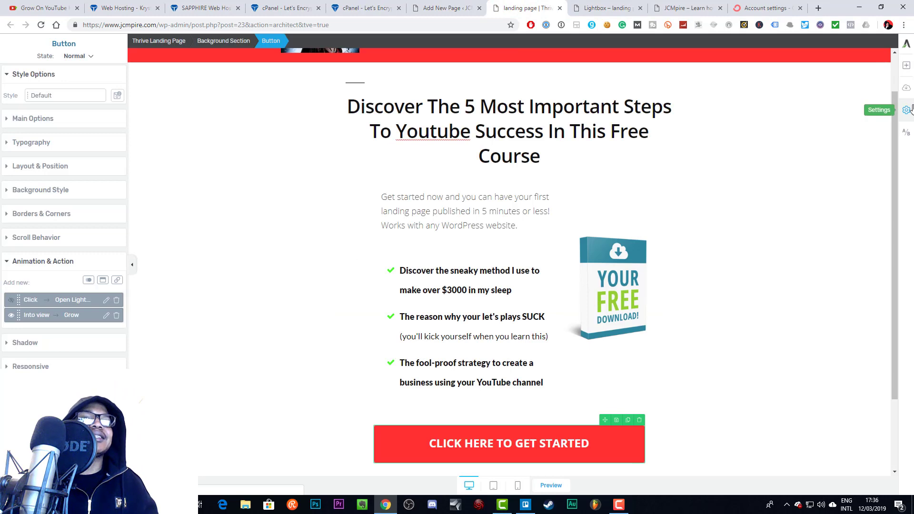
click(907, 88)
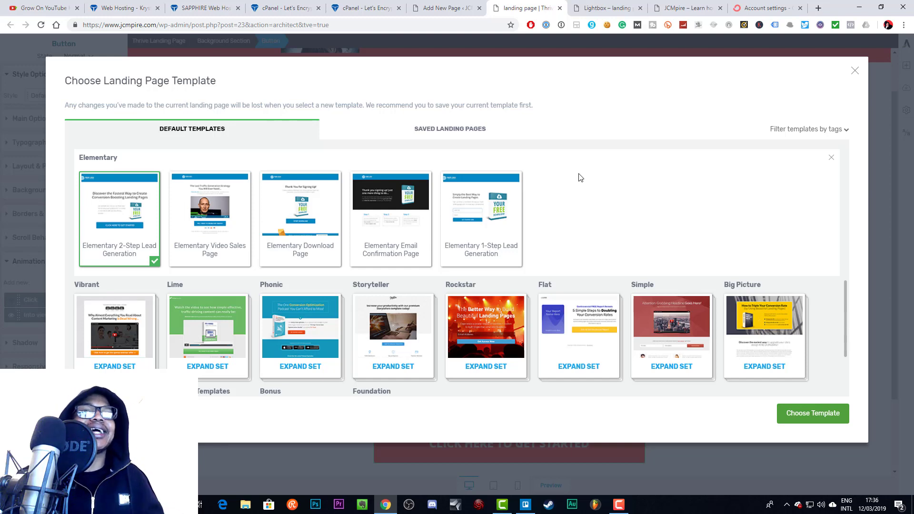
click(855, 71)
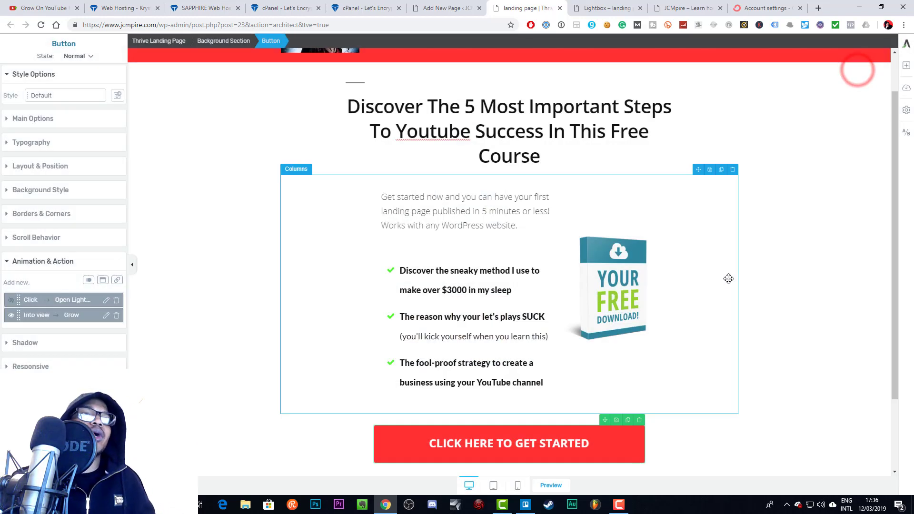
scroll(814, 263, down, 2)
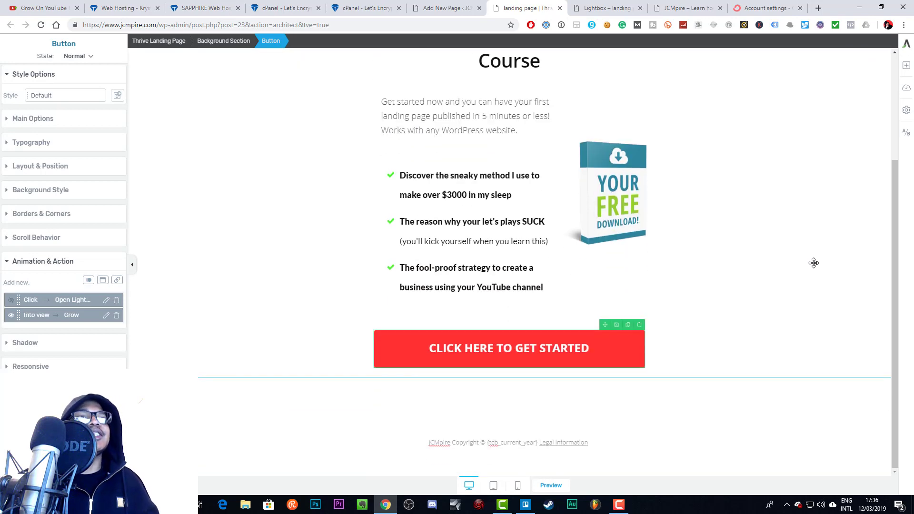
scroll(813, 262, up, 1)
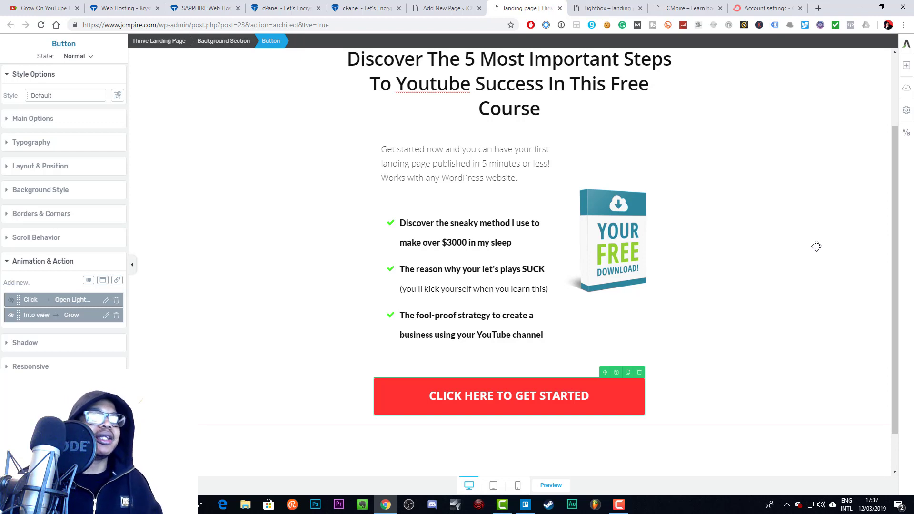
In the lightbox editor, set the post opt-in action to Show success notification and save the service connection
click(601, 9)
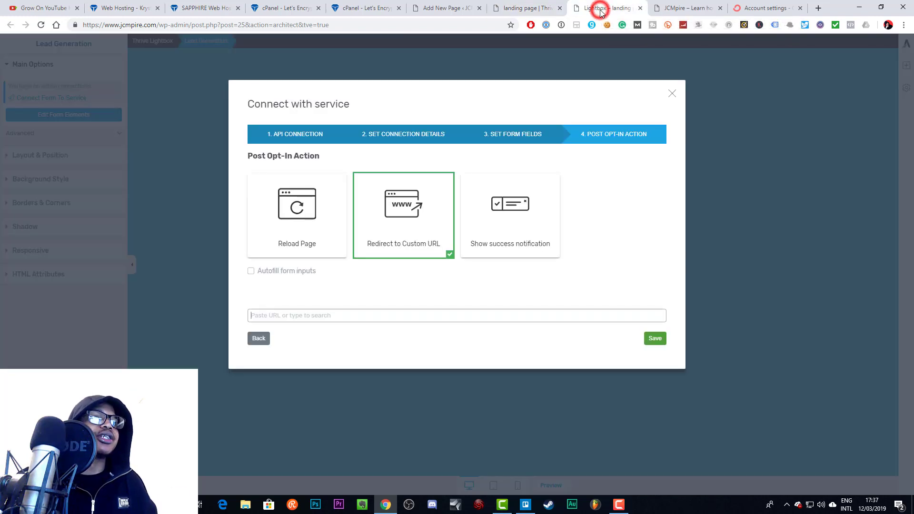
click(307, 315)
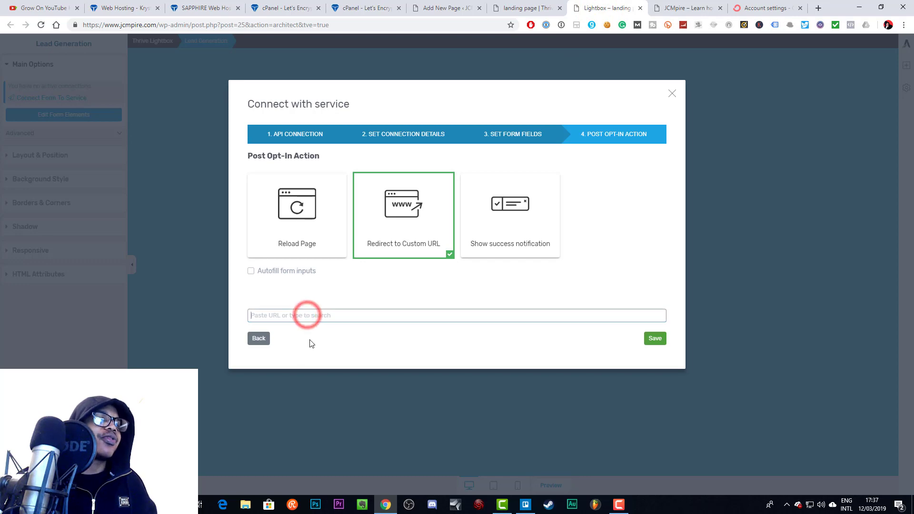
click(513, 202)
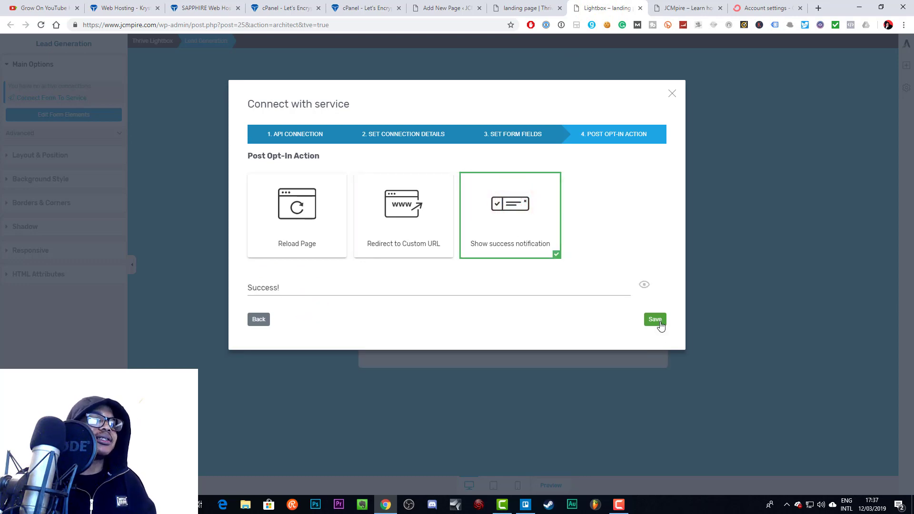
click(656, 320)
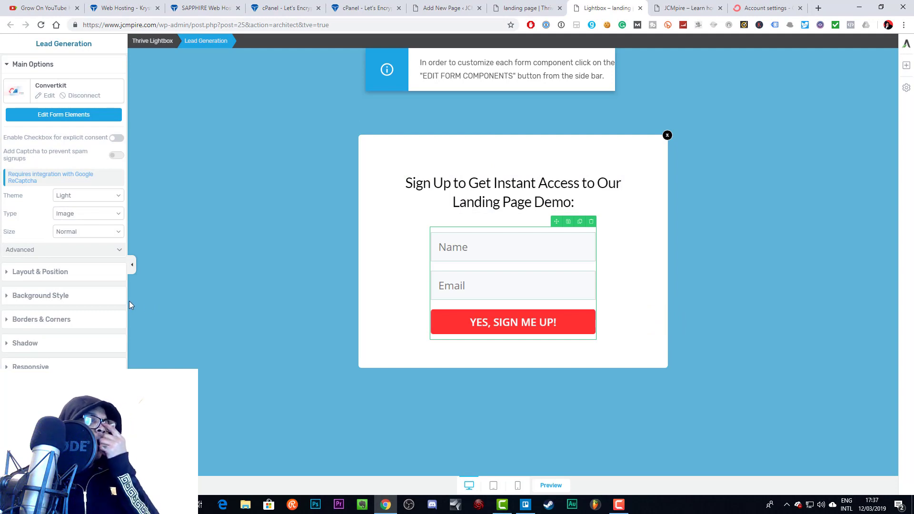
Enable the checkbox for explicit consent on the lead generation form and save the lightbox
click(116, 137)
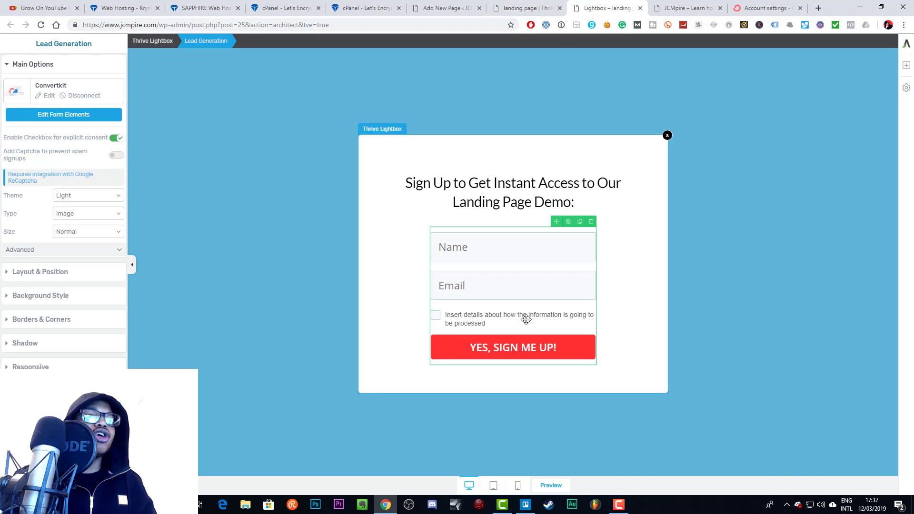
click(525, 4)
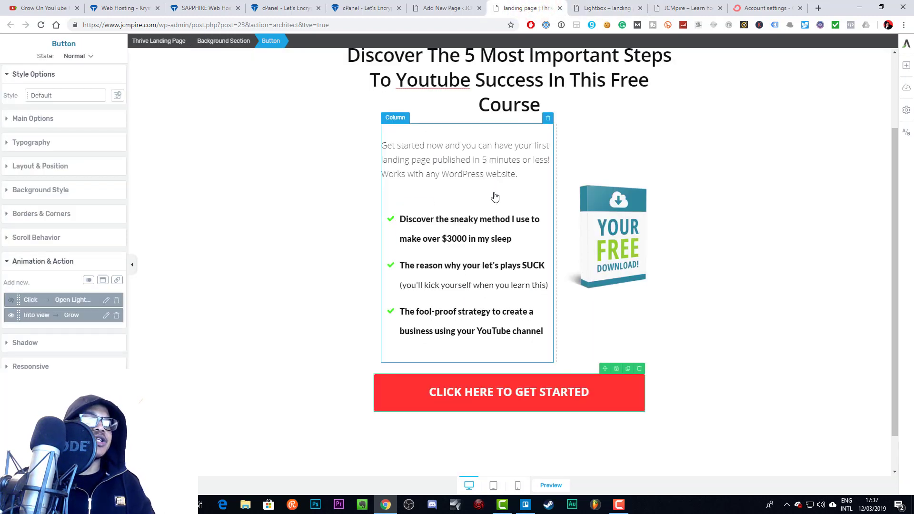
scroll(495, 196, down, 1)
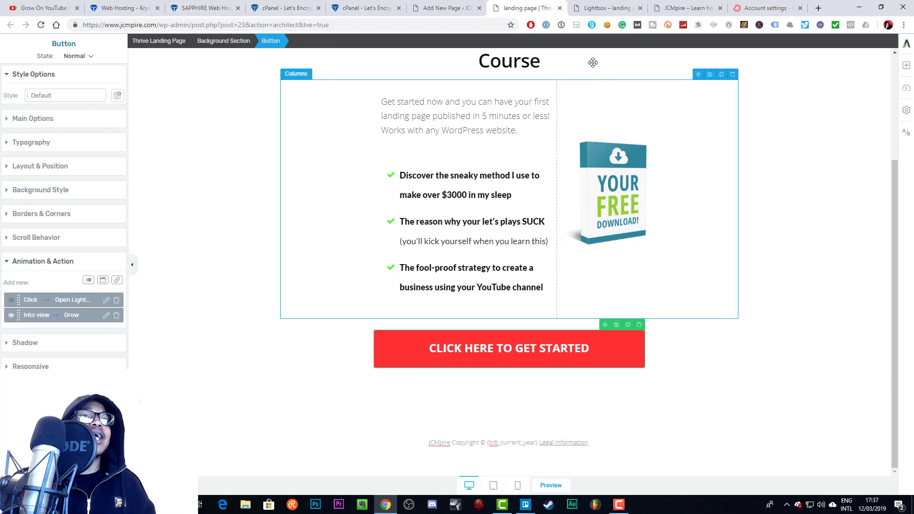
click(605, 8)
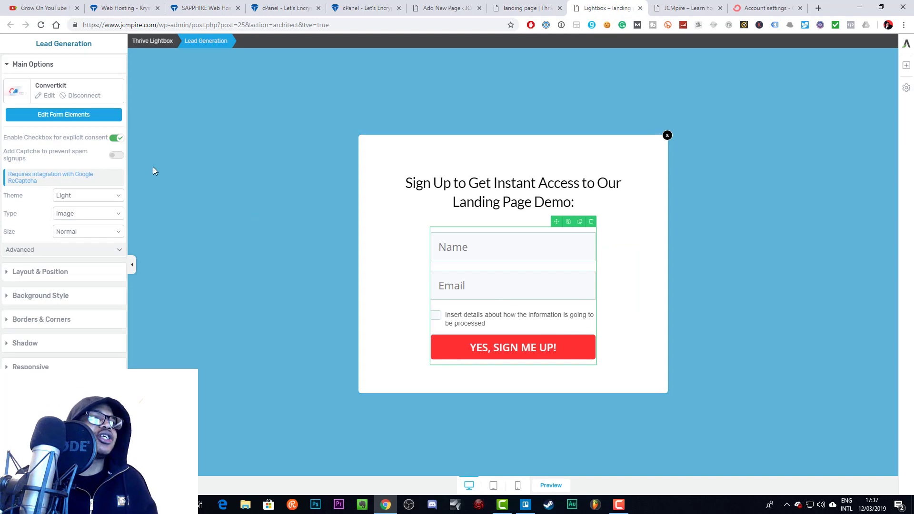
click(527, 7)
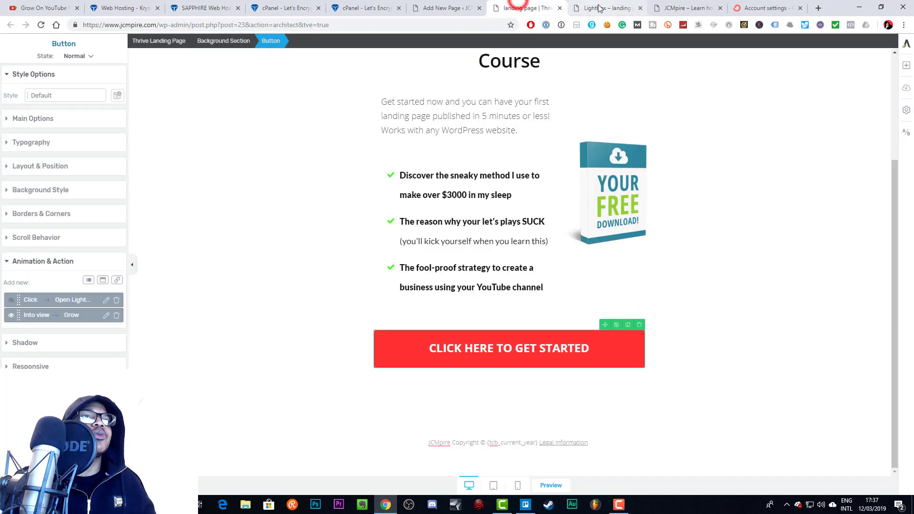
click(601, 8)
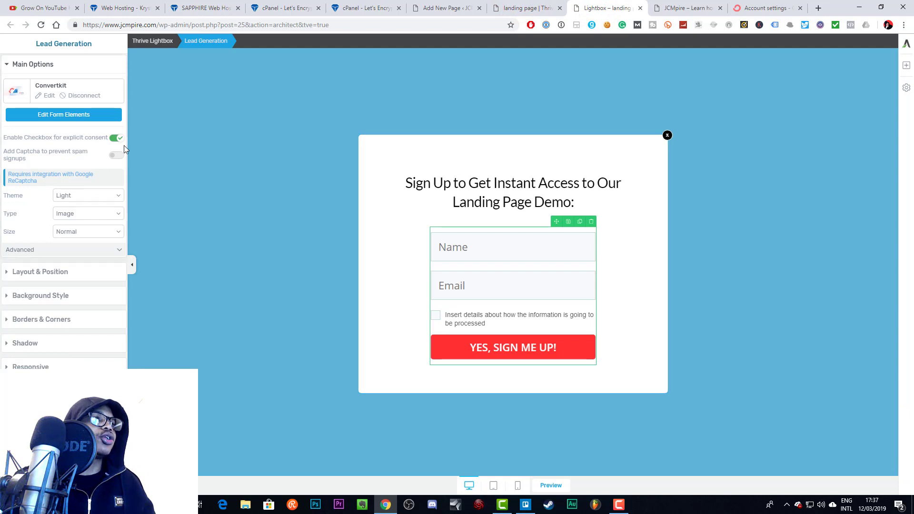
click(504, 186)
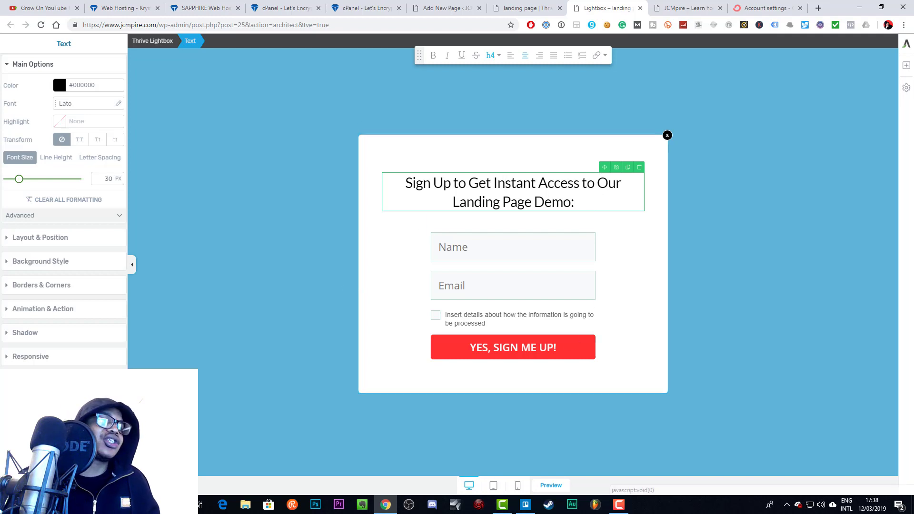
key(ctrl+s)
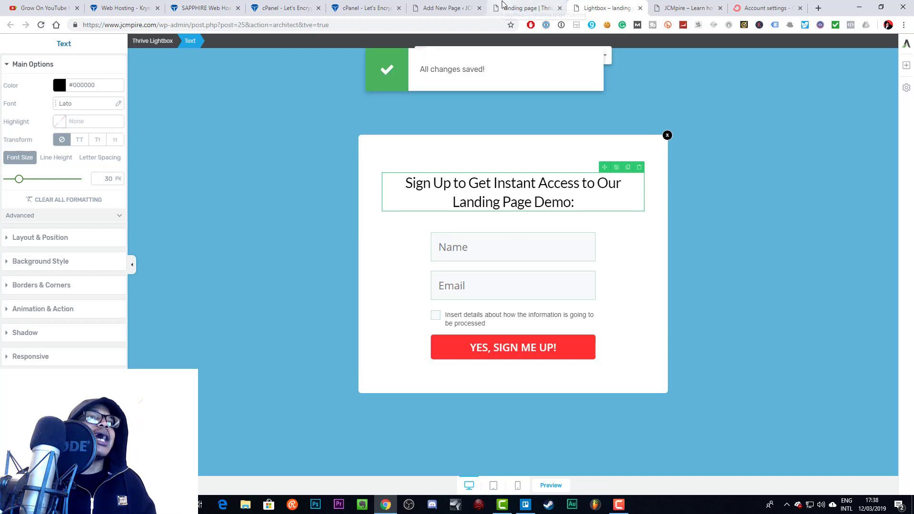
Open the landing page preview in a new browser tab and examine its header, headline, bullet points and call-to-action button
click(529, 7)
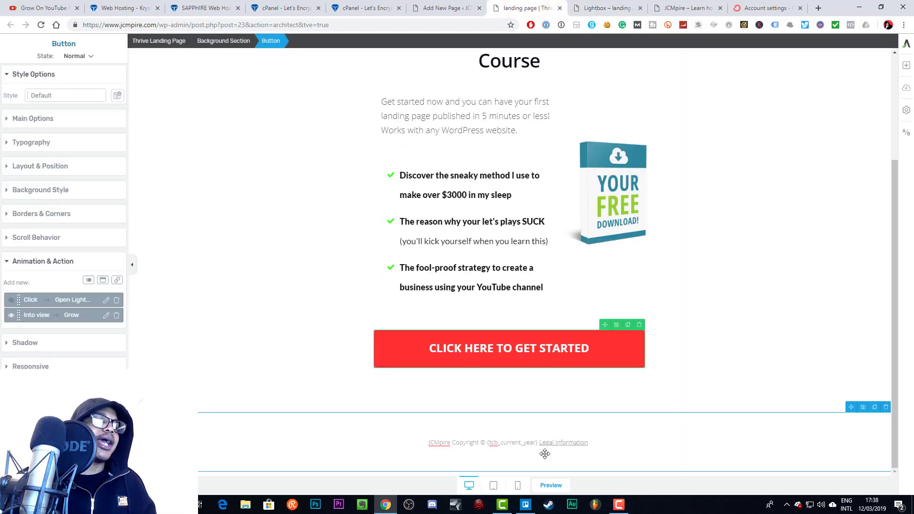
right_click(552, 485)
click(591, 388)
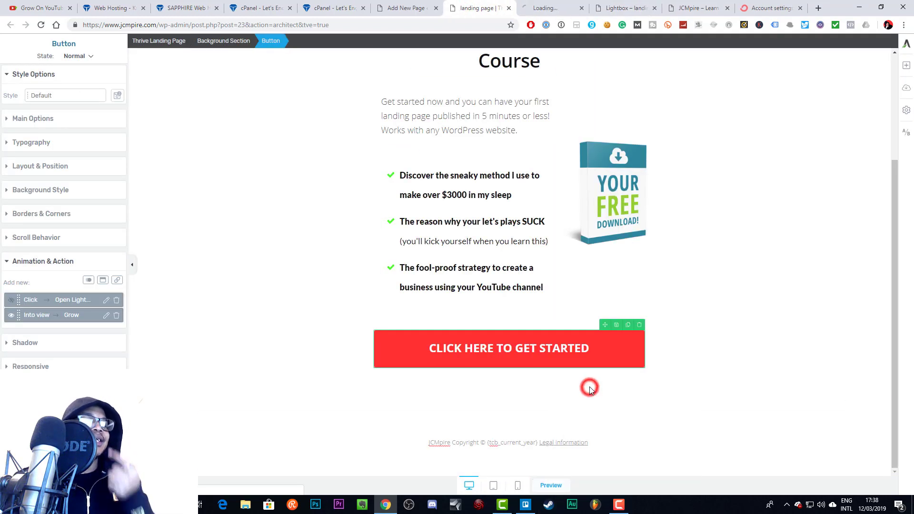
click(548, 7)
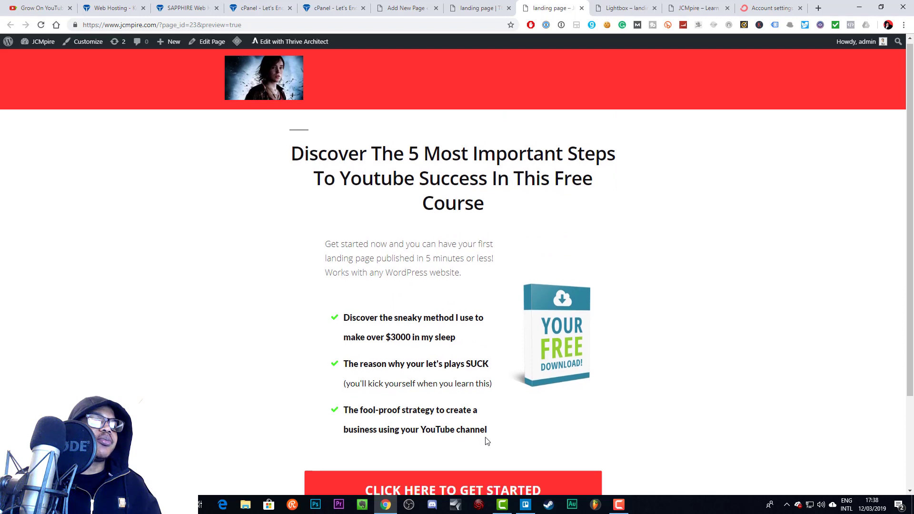
scroll(495, 420, down, 3)
scroll(496, 420, up, 3)
scroll(584, 374, down, 1)
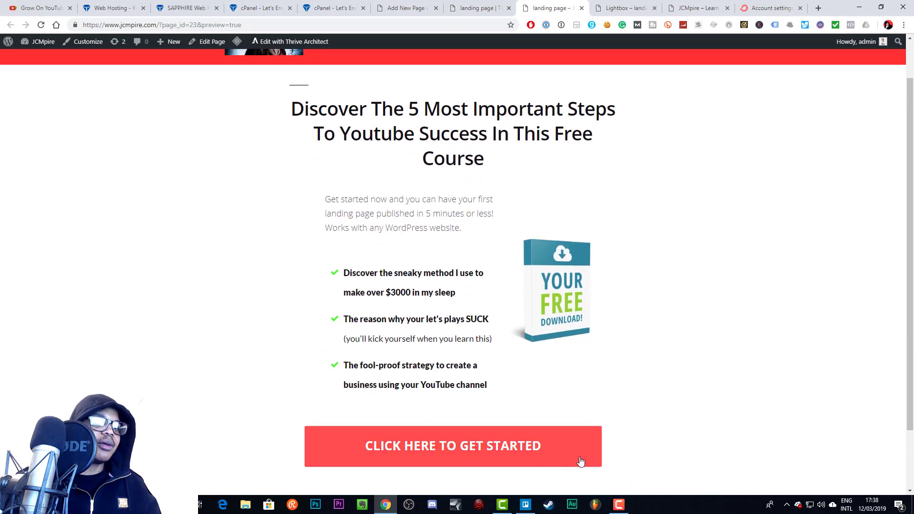
scroll(350, 245, up, 1)
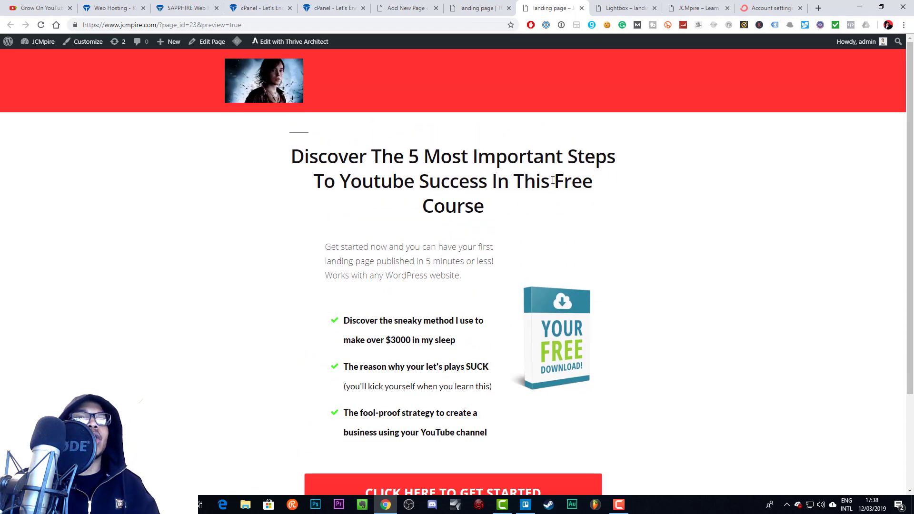
scroll(586, 310, down, 2)
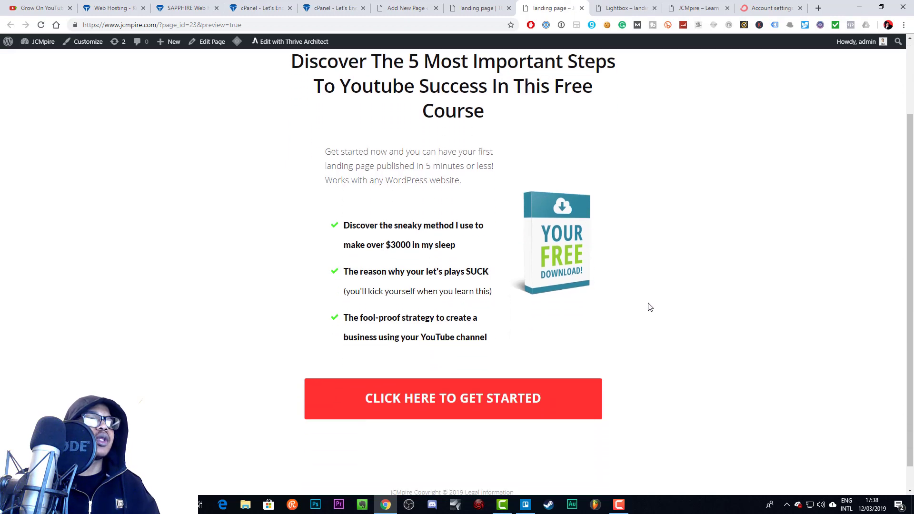
Open the opt-in lightbox from the CLICK HERE TO GET STARTED button, check its form fields, and close it
click(563, 403)
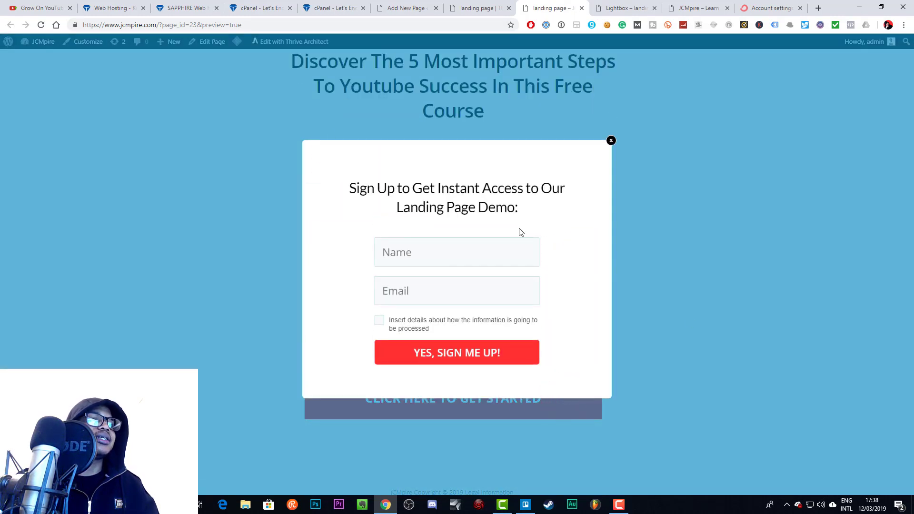
click(463, 251)
click(598, 224)
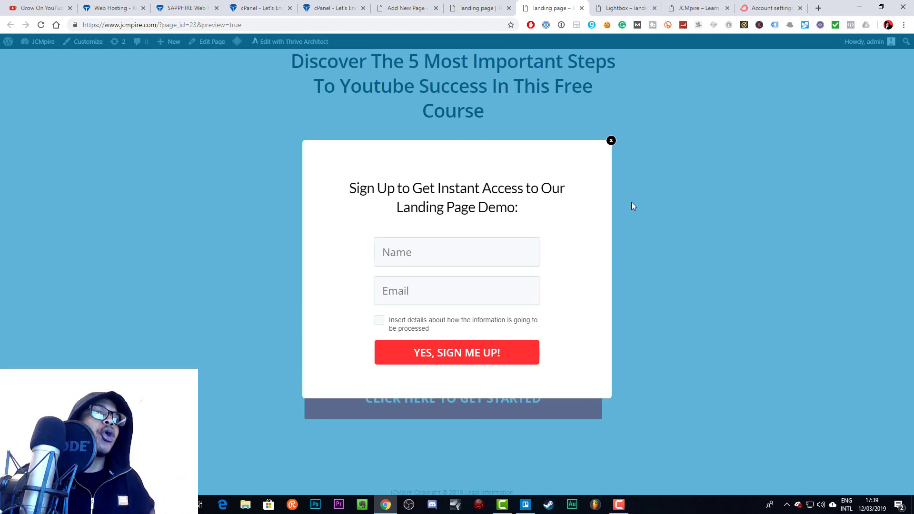
click(611, 140)
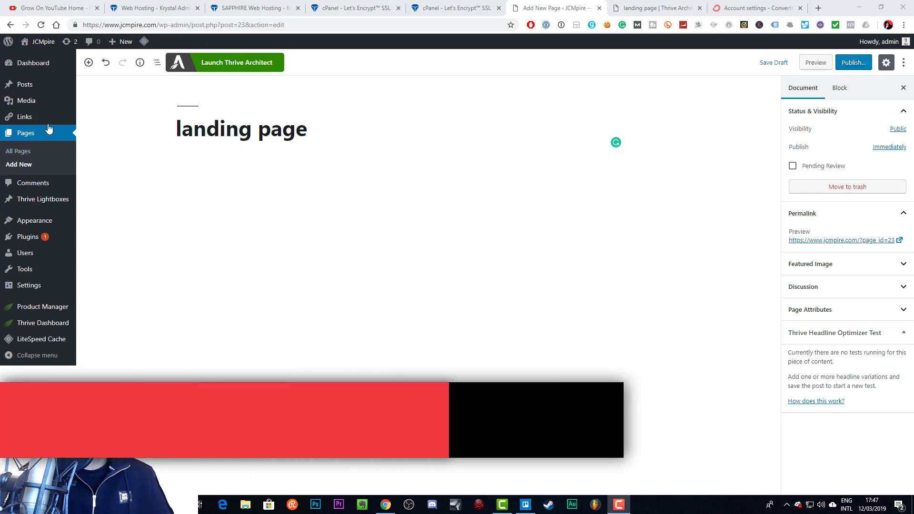
Publish the landing page immediately with public visibility
click(862, 67)
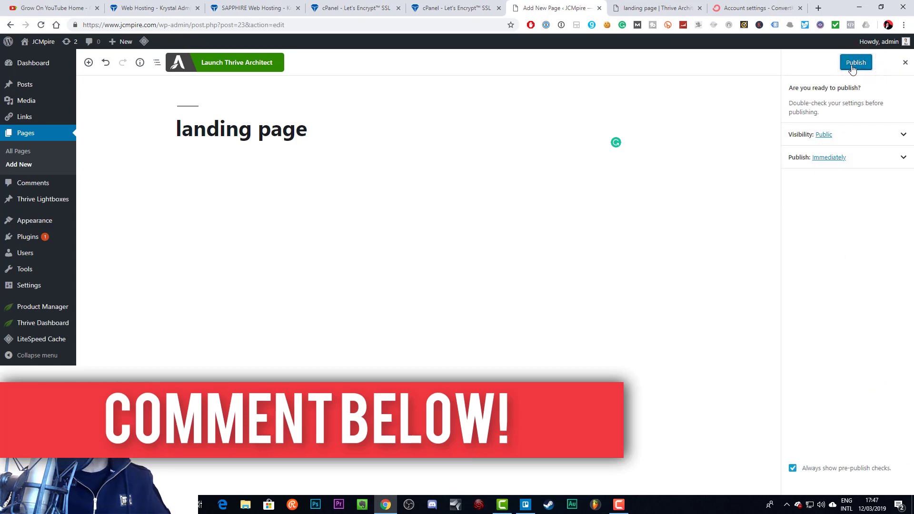
click(852, 67)
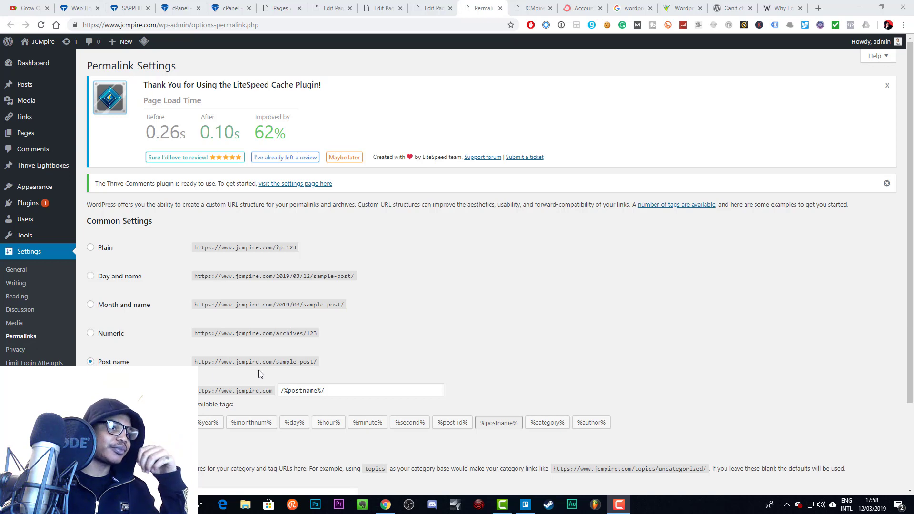
In the site's permalink settings, select Custom Structure with /%postname%/ and save the change
scroll(379, 355, down, 2)
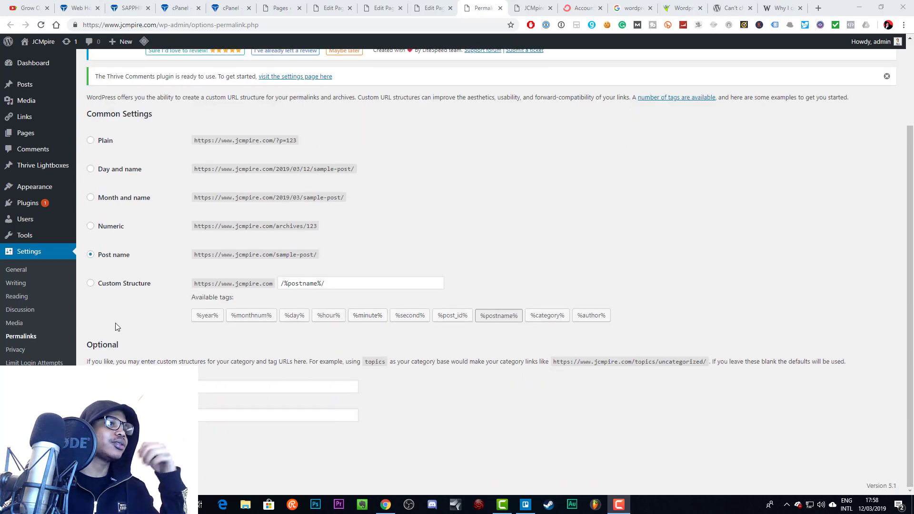
click(90, 285)
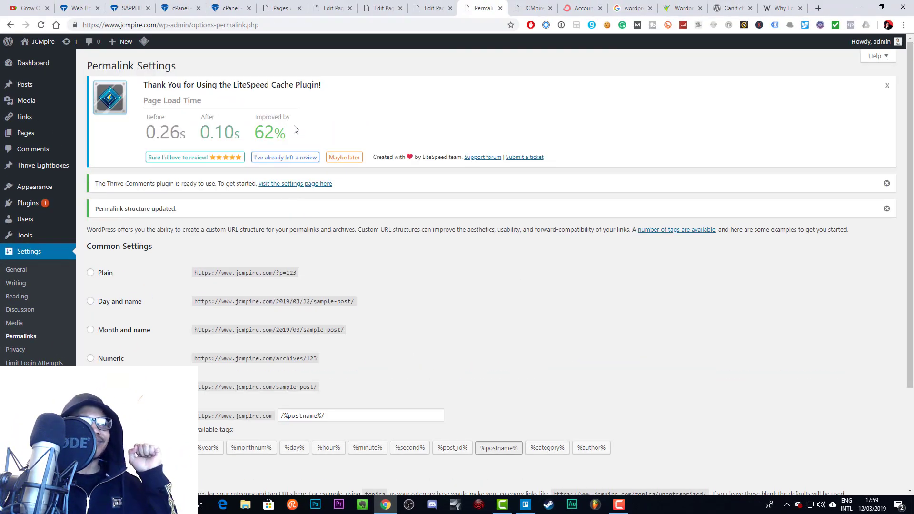
Return to the landing page's editor, reload it, and open its permalink in a new browser tab
click(420, 5)
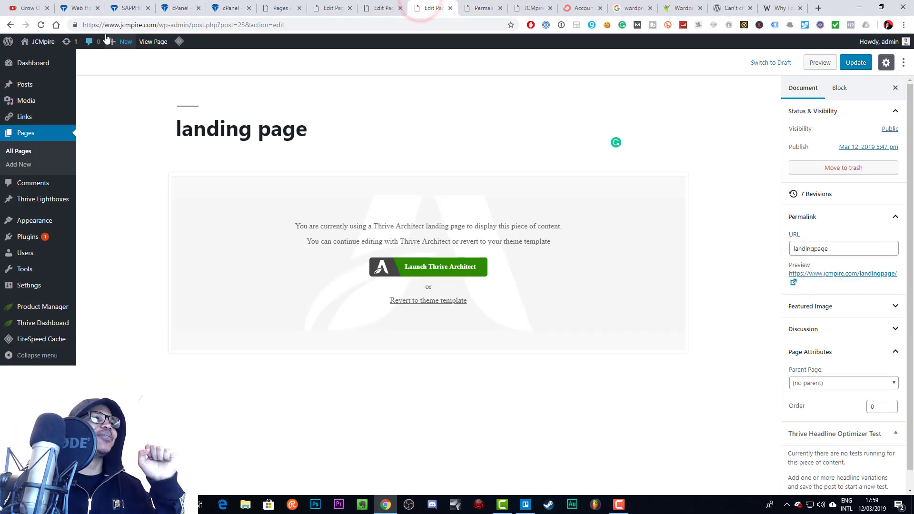
click(41, 24)
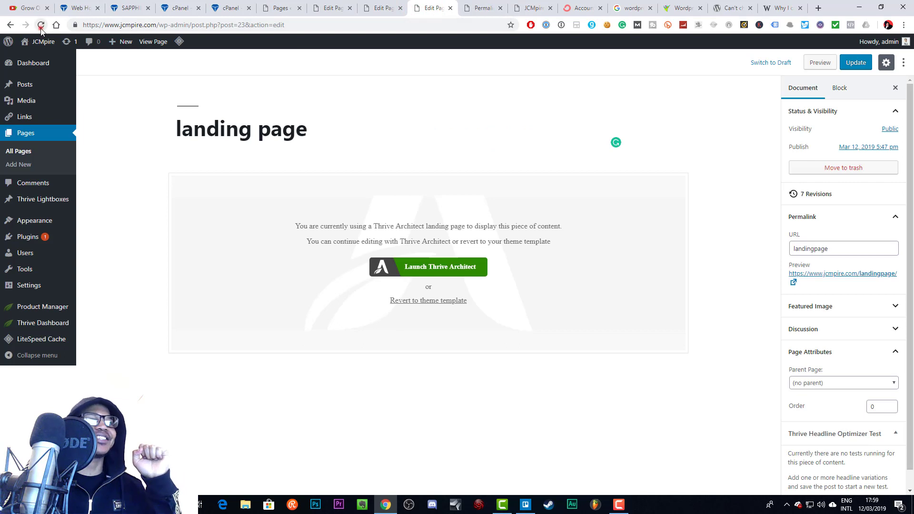
right_click(847, 274)
click(791, 280)
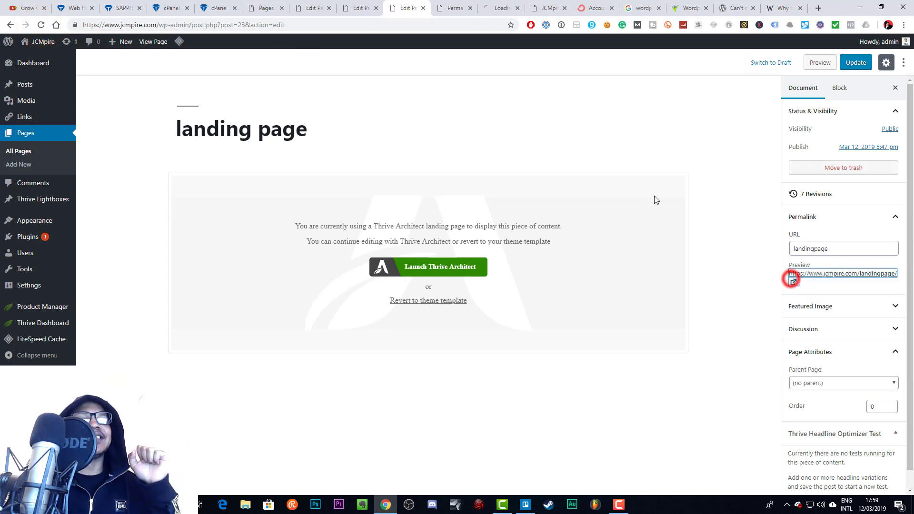
click(495, 6)
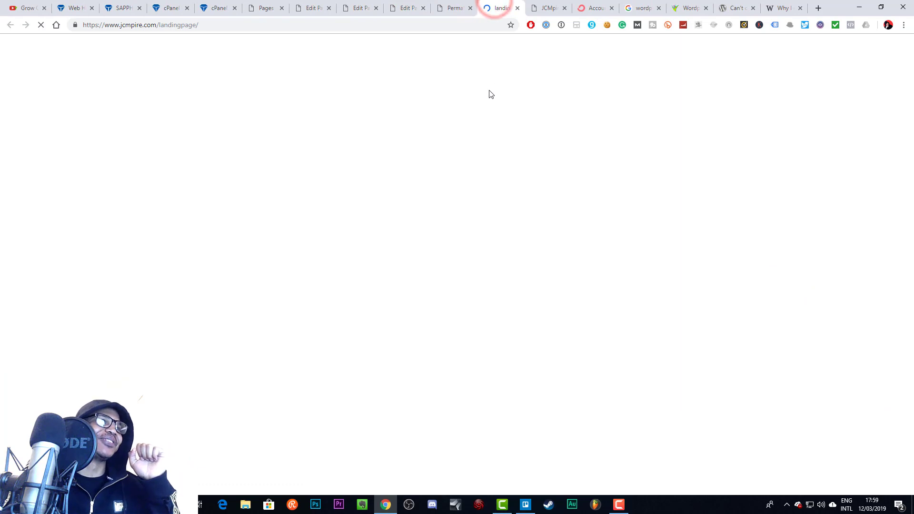
Reveal the permalink above the landing page's title in the editor, and examine the published page at that address
click(393, 5)
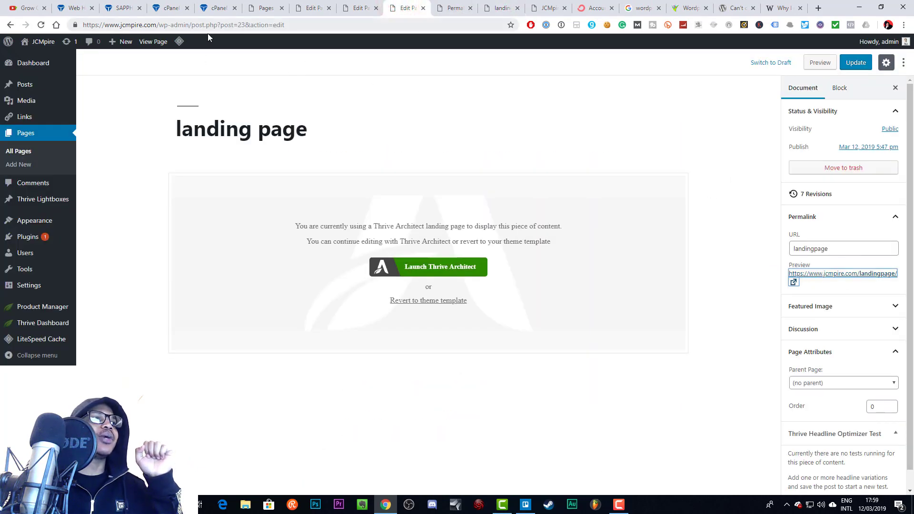
click(253, 130)
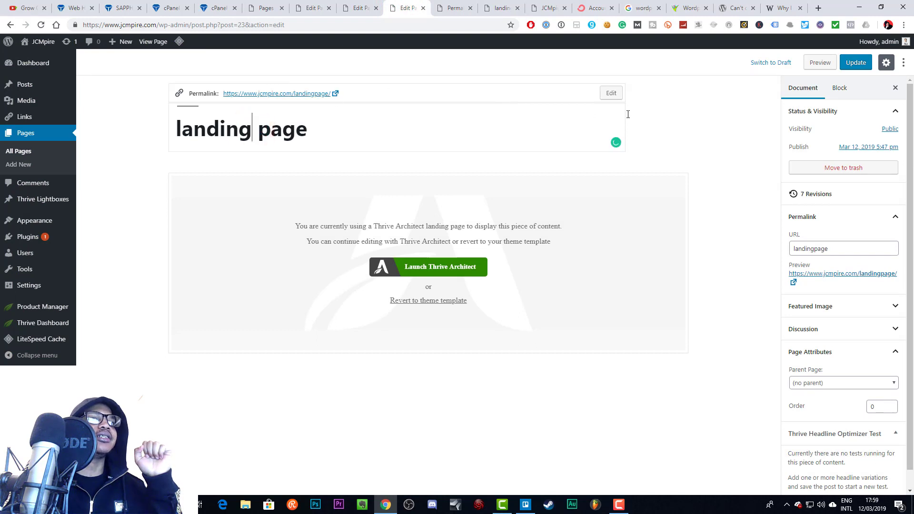
click(292, 130)
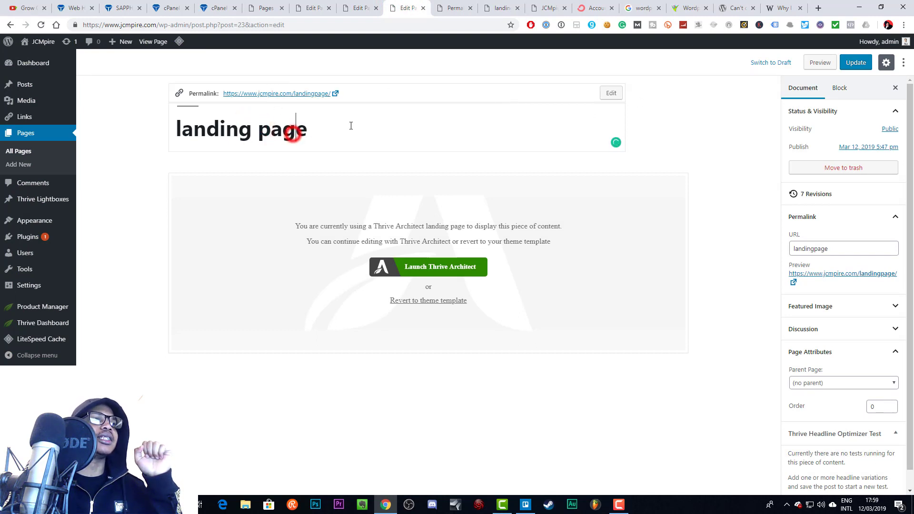
click(215, 128)
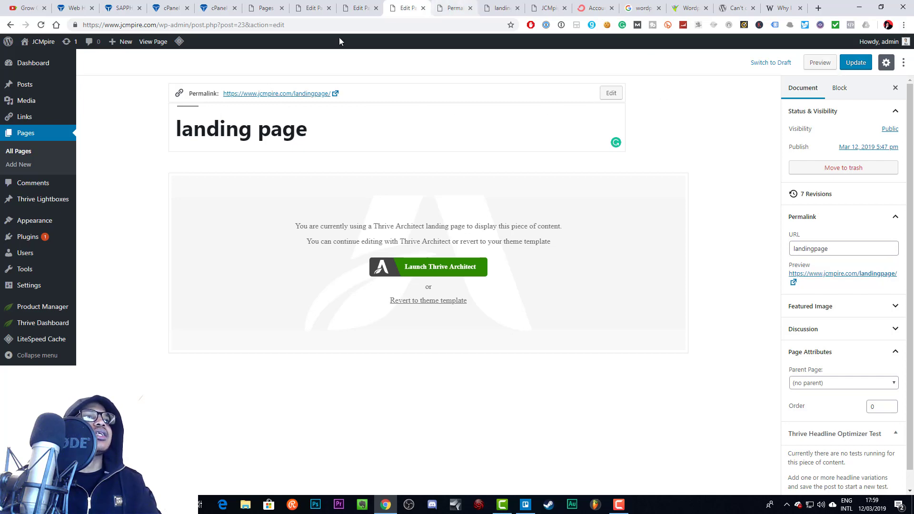
click(298, 94)
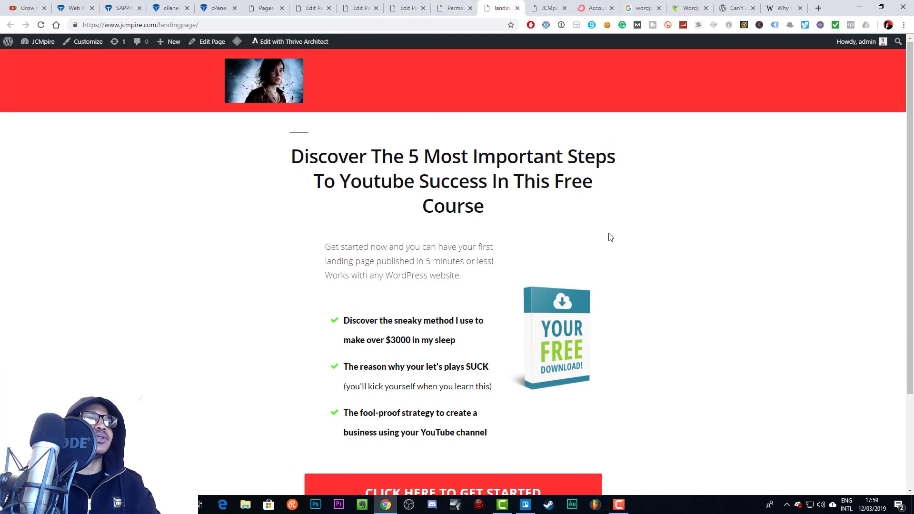
scroll(611, 237, down, 3)
scroll(610, 236, up, 3)
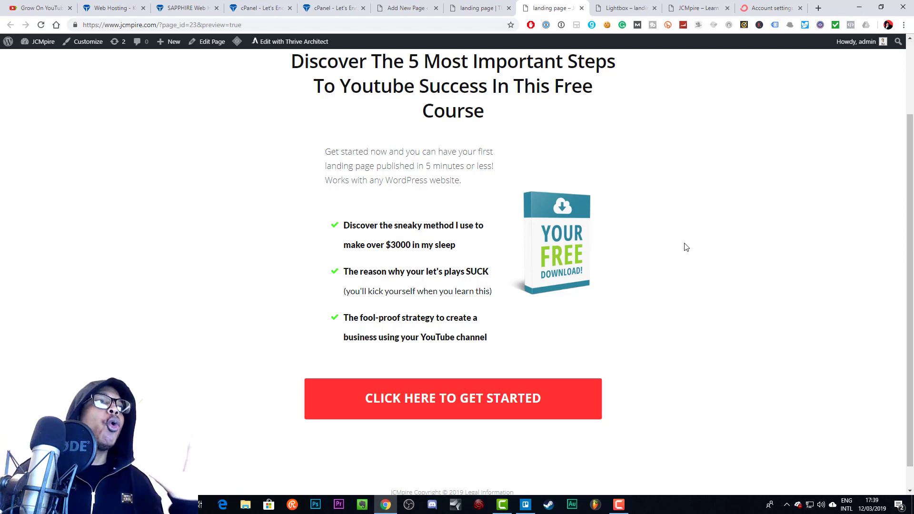
Switch to the Grow On YouTube site and examine its home page as an example of a finished landing page
click(37, 7)
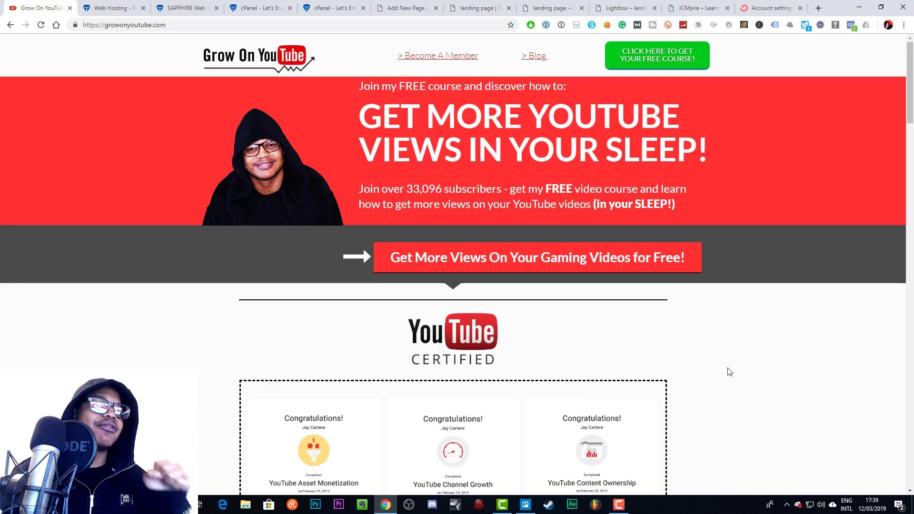
scroll(728, 366, down, 8)
scroll(728, 362, up, 7)
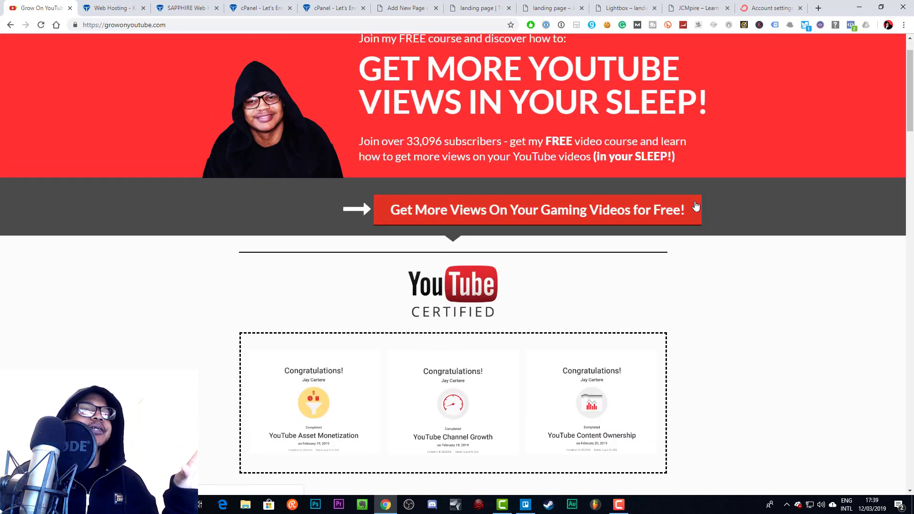
scroll(714, 371, up, 1)
Open the opt-in lightbox from the Get More Views On Your Gaming Videos for Free! button, examine its form and consent checkbox, and close it
click(673, 263)
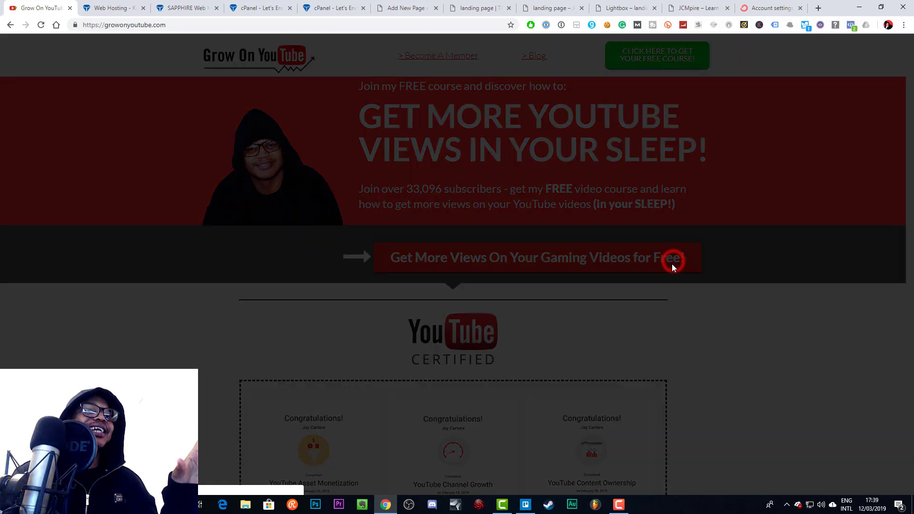
scroll(449, 253, down, 2)
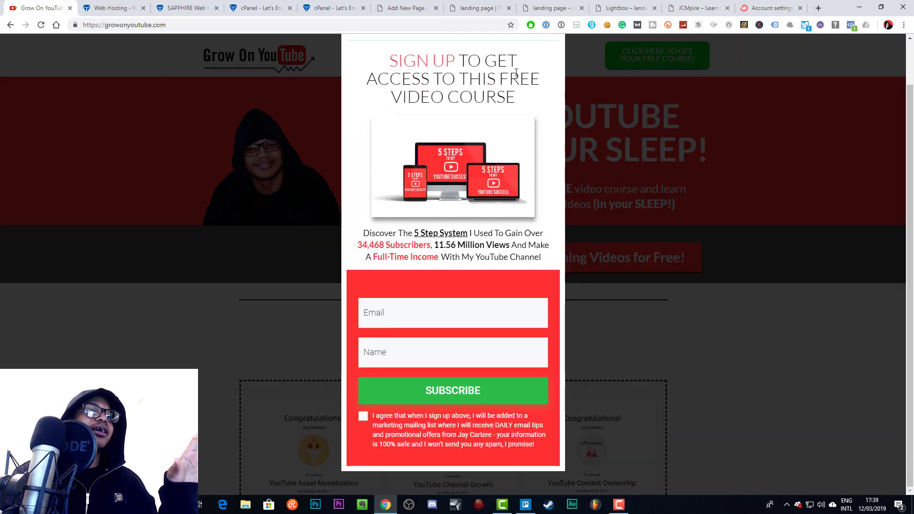
scroll(543, 142, up, 1)
scroll(495, 125, down, 1)
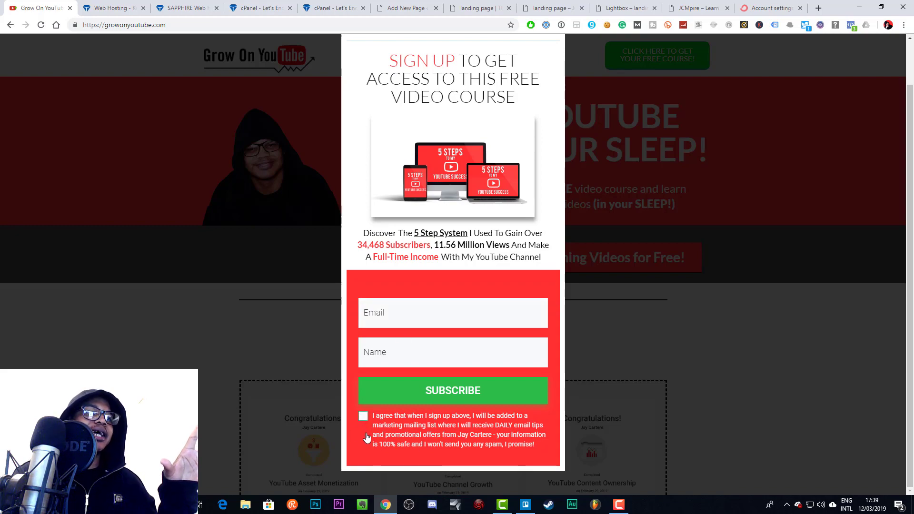
click(775, 327)
Look through the certificates and testimonials further down the Grow On YouTube home page
scroll(784, 296, down, 10)
scroll(786, 294, up, 5)
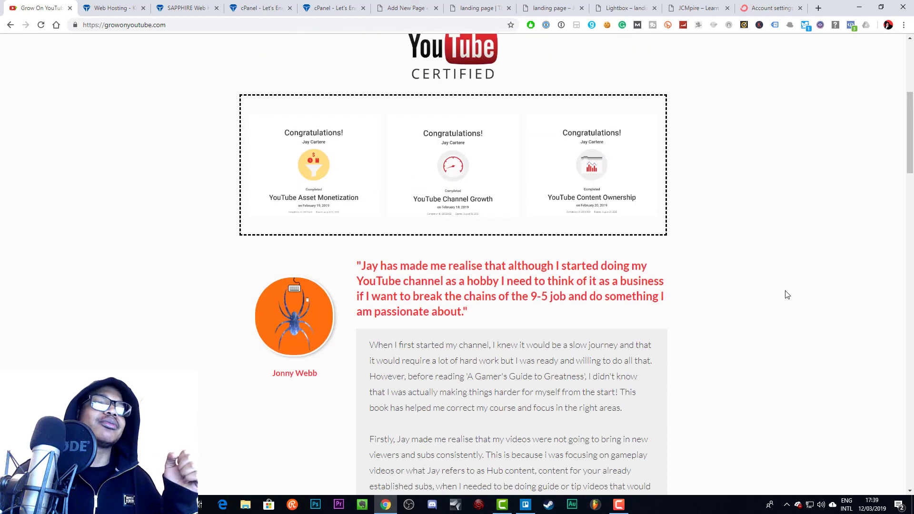
scroll(786, 295, up, 5)
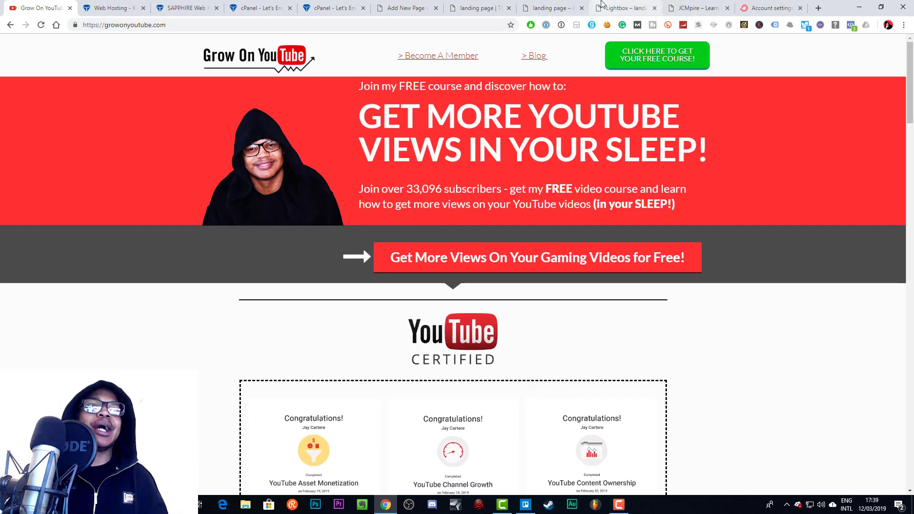
Return to the landing page preview and review its header, headline, bullet points and call-to-action button
click(567, 7)
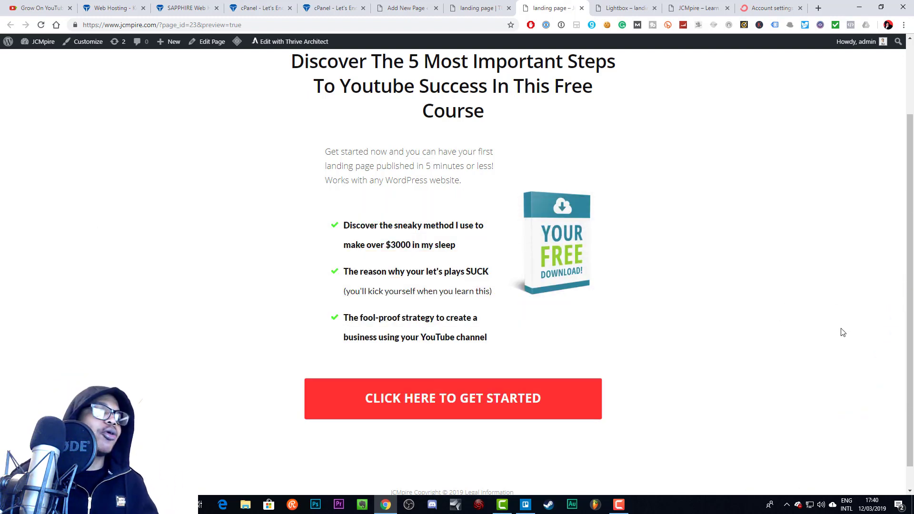
scroll(902, 253, up, 2)
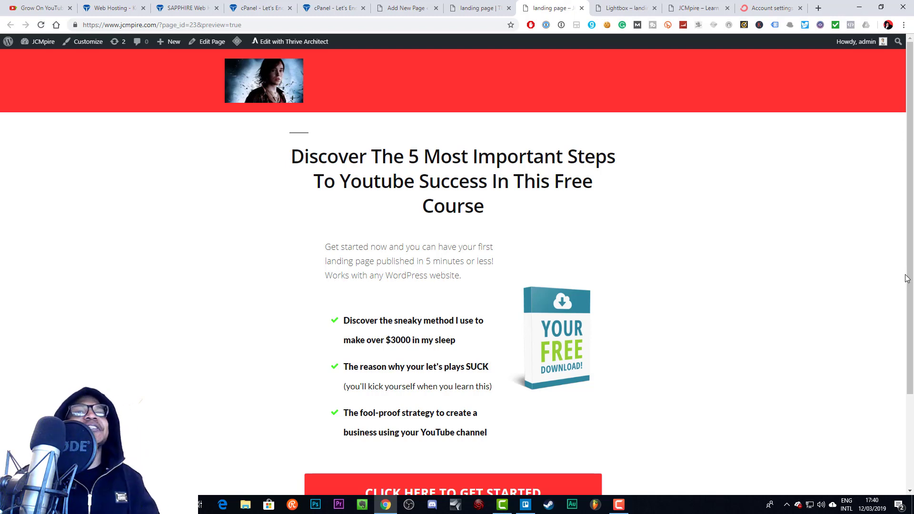
scroll(904, 257, down, 2)
scroll(905, 236, up, 2)
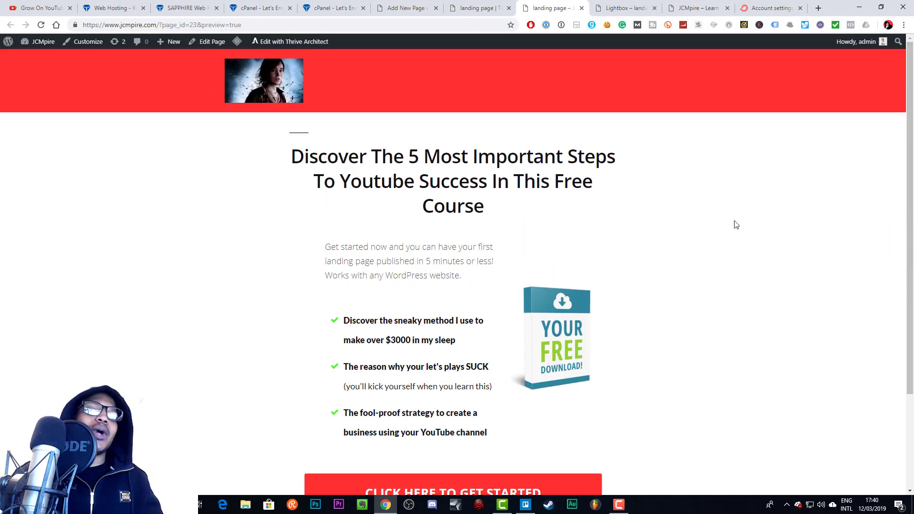